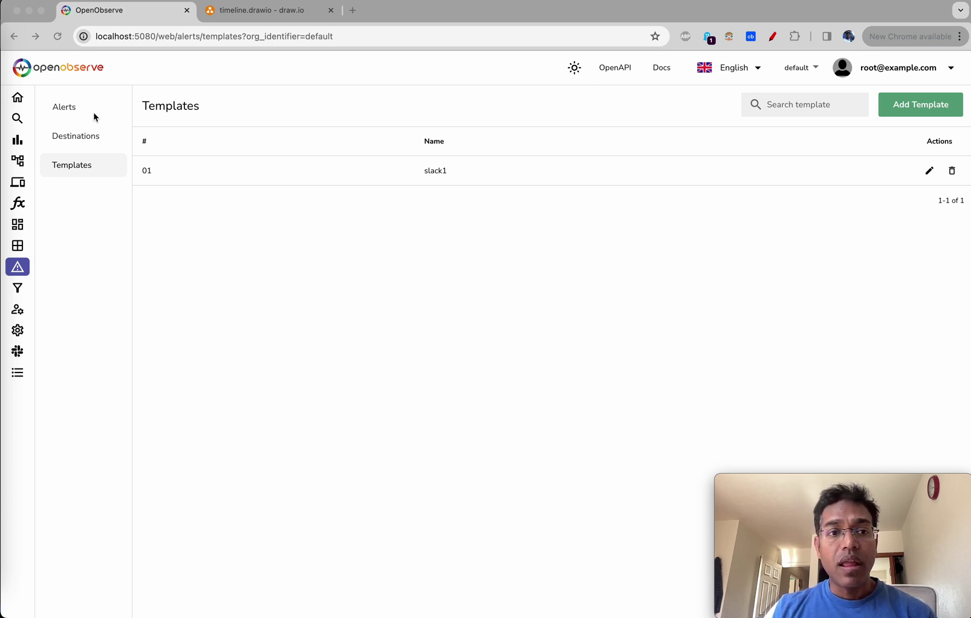
# Step: Open the slack1 alert template and examine its JSON body, including the value of the text field
pyautogui.click(928, 170)
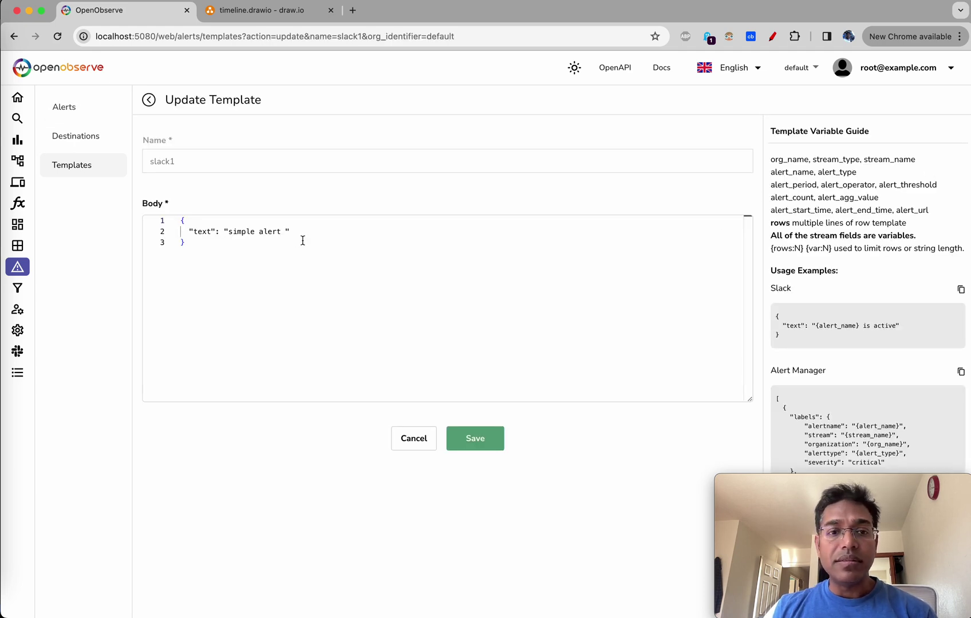
pyautogui.moveTo(332, 316); pyautogui.dragTo(175, 213)
pyautogui.click(369, 325)
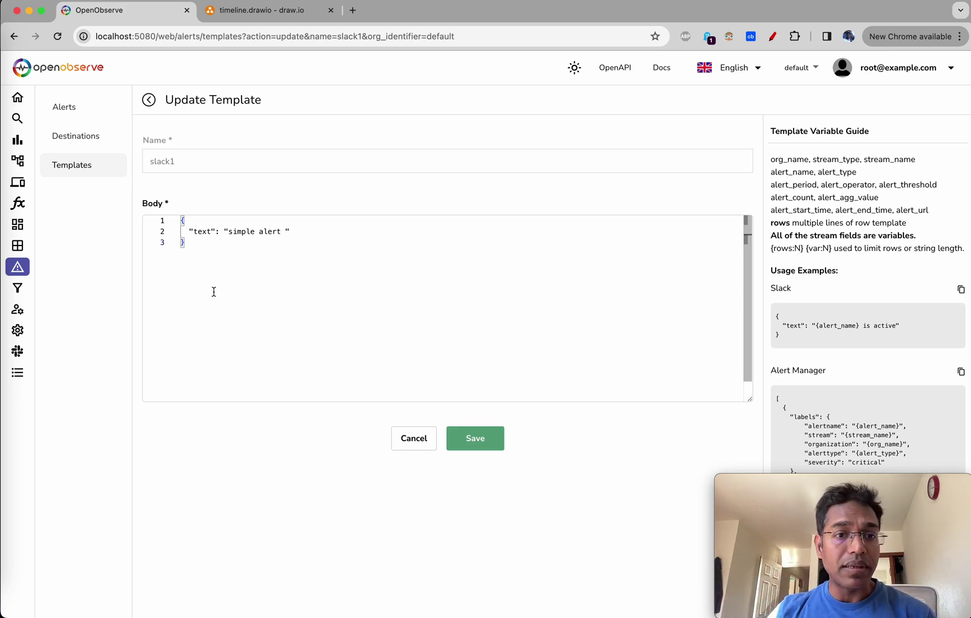
pyautogui.moveTo(246, 301); pyautogui.dragTo(172, 218)
pyautogui.click(232, 259)
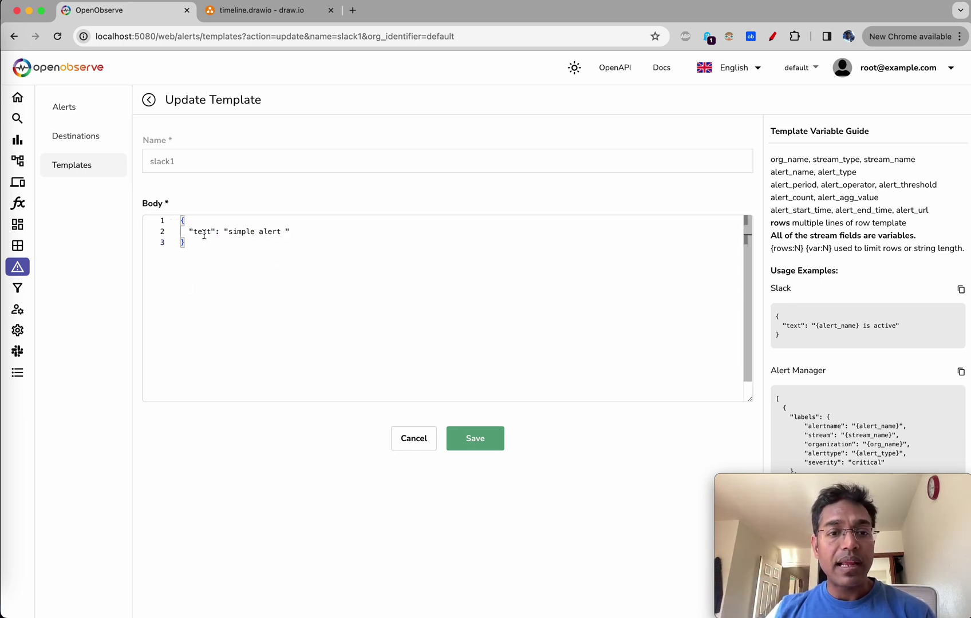
pyautogui.moveTo(231, 232); pyautogui.dragTo(331, 233)
pyautogui.click(280, 310)
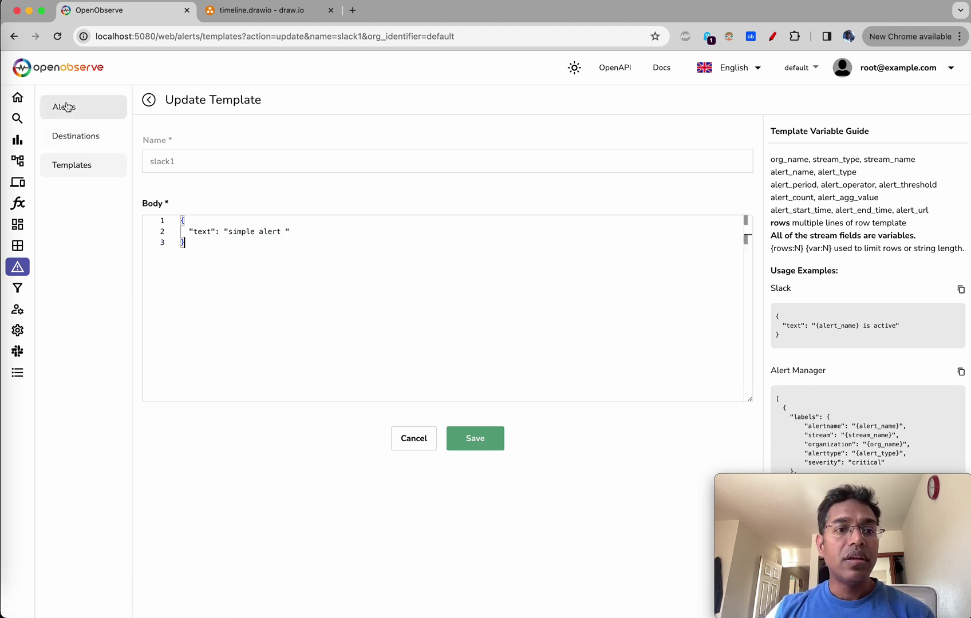
# Step: Check the list of alerts, and return to the slack1 template to review the available variables in the Template Variable Guide
pyautogui.click(87, 109)
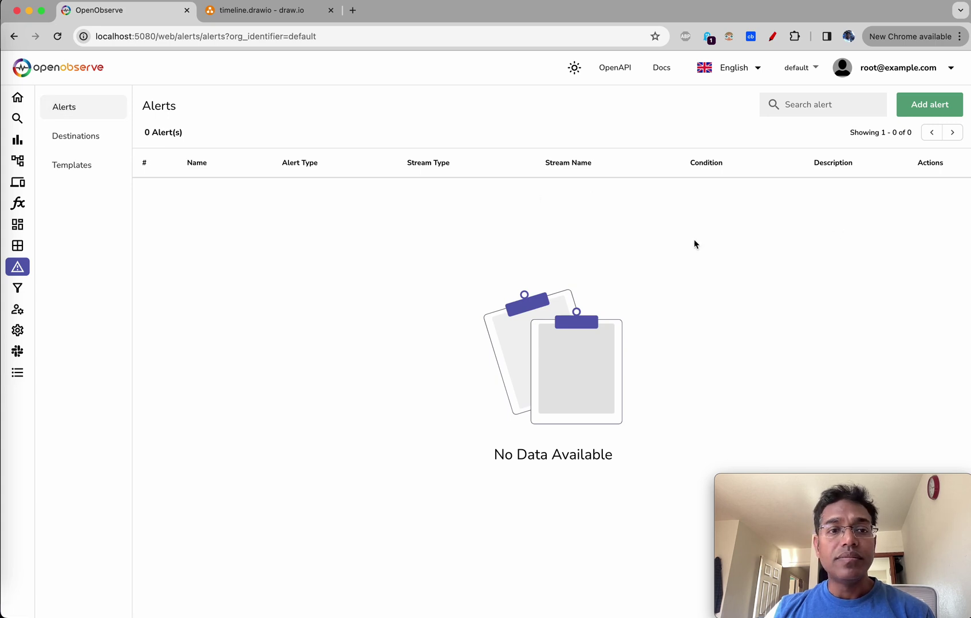
pyautogui.click(85, 176)
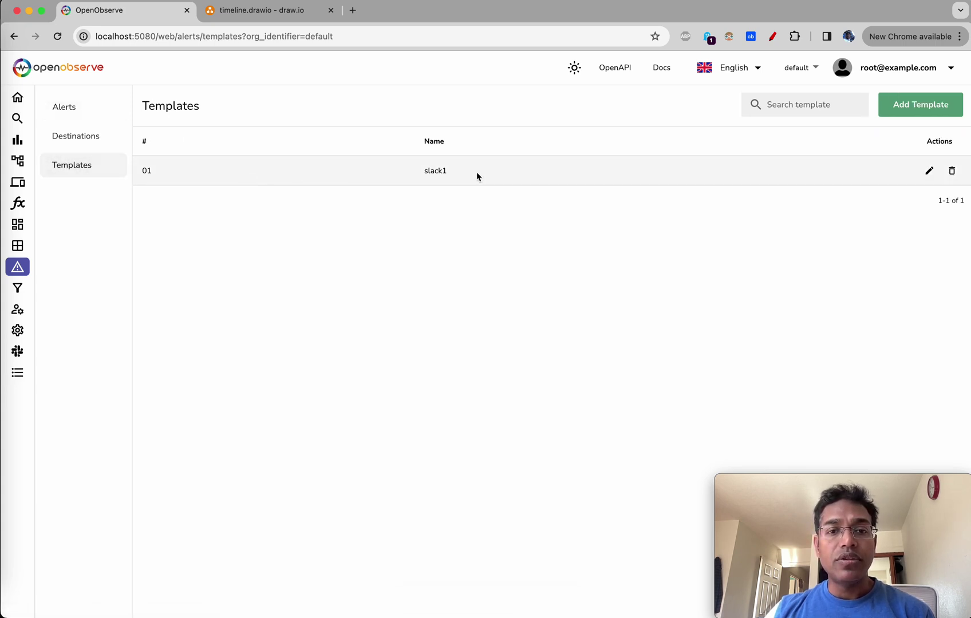
pyautogui.click(930, 171)
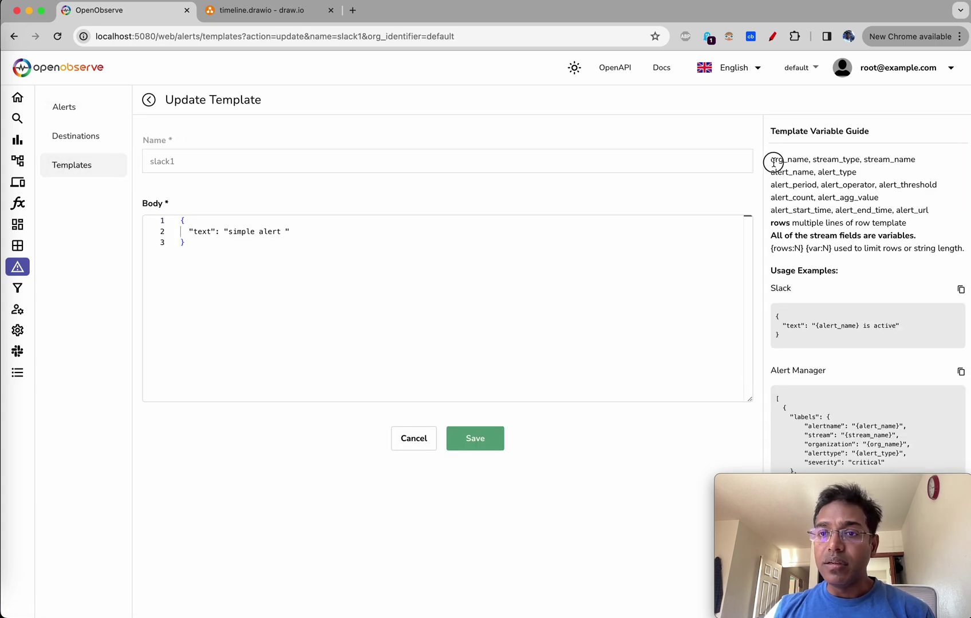
pyautogui.moveTo(774, 160)
pyautogui.mouseDown()
pyautogui.moveTo(938, 210)
pyautogui.moveTo(939, 229)
pyautogui.mouseUp()
pyautogui.click(870, 245)
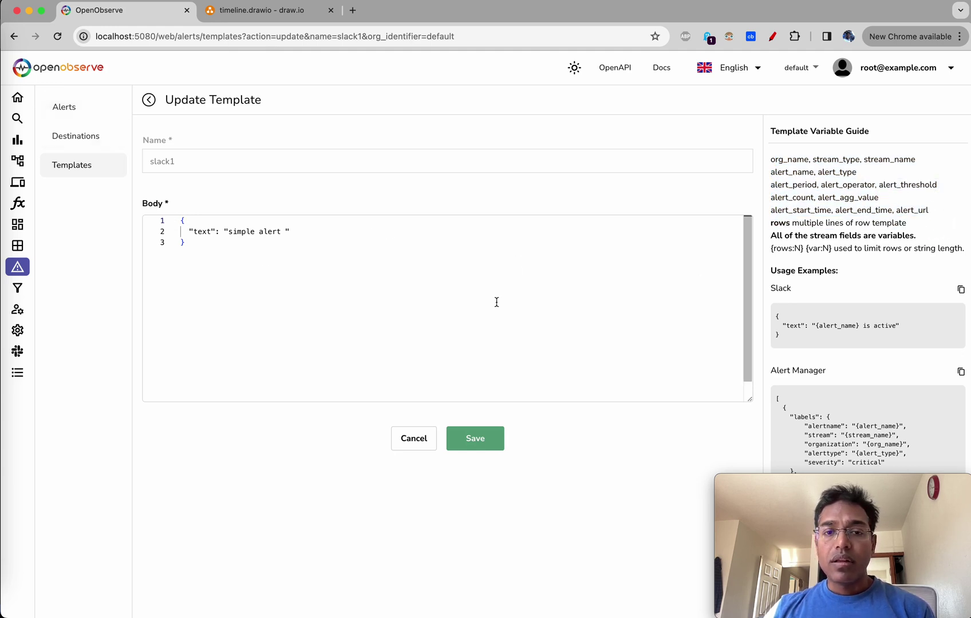
# Step: Query the default2 log stream for the past 15 minutes to examine its events and fields
pyautogui.moveTo(22, 135)
pyautogui.click(42, 118)
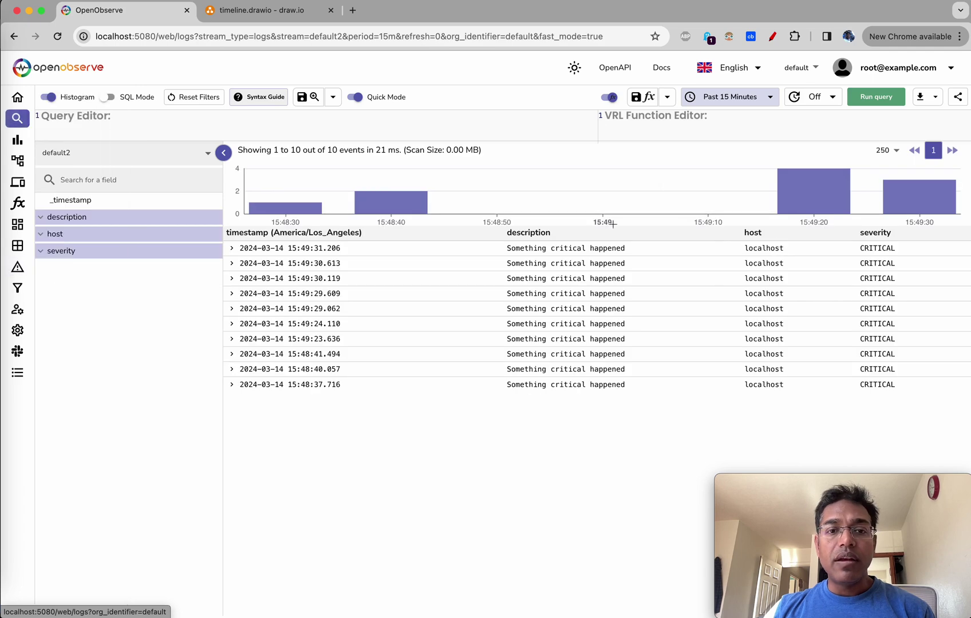
pyautogui.click(871, 100)
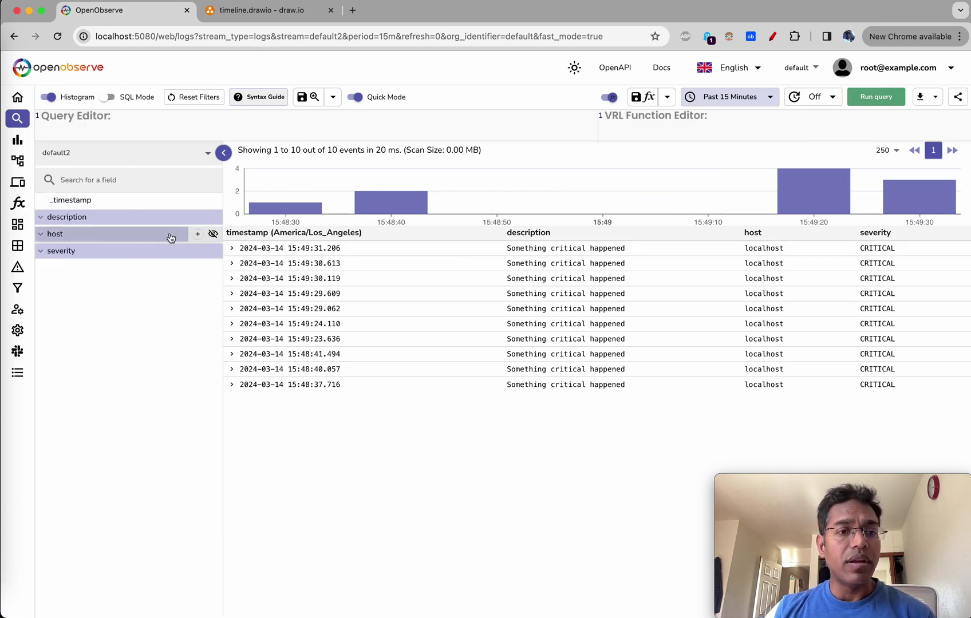
# Step: Start a new alert and name it "template variables tutorial"
pyautogui.moveTo(80, 209)
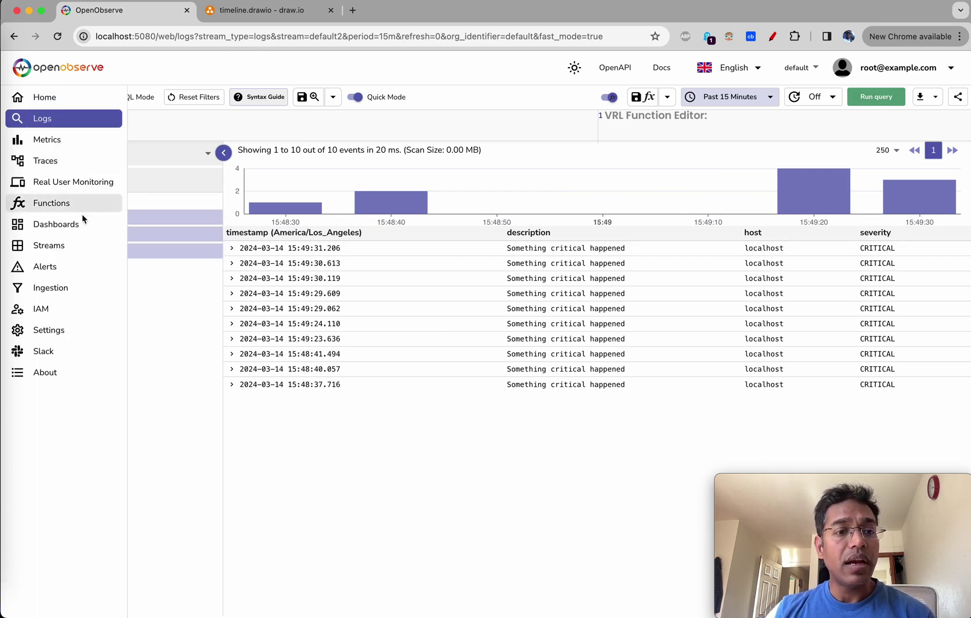
pyautogui.click(63, 271)
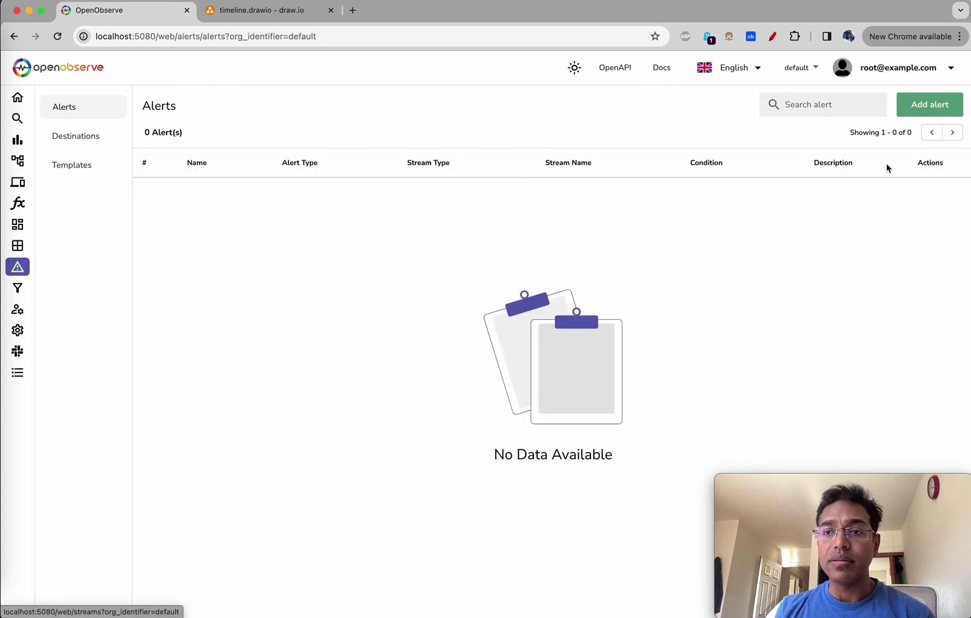
pyautogui.click(927, 108)
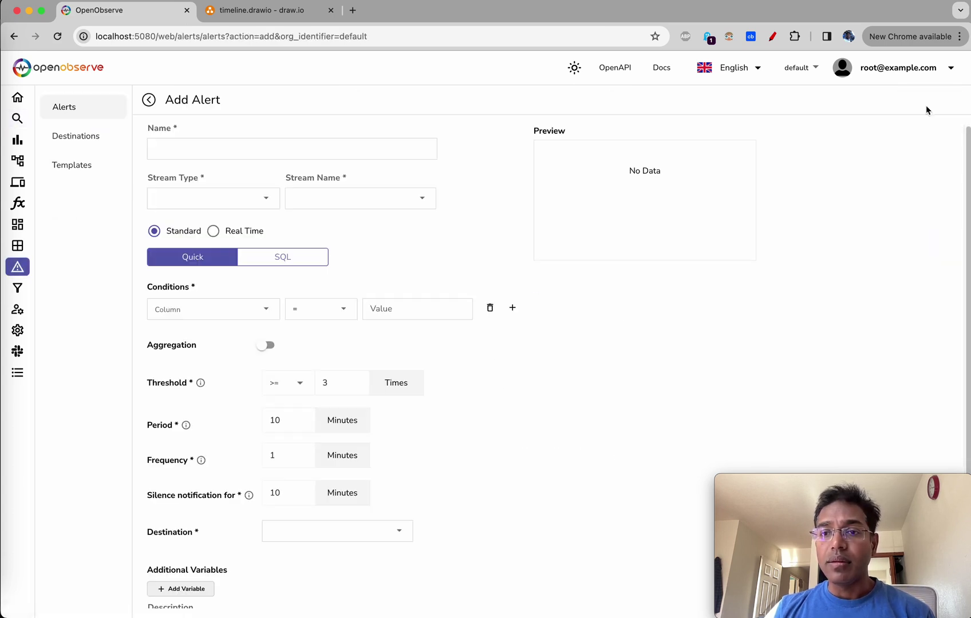
pyautogui.click(255, 146)
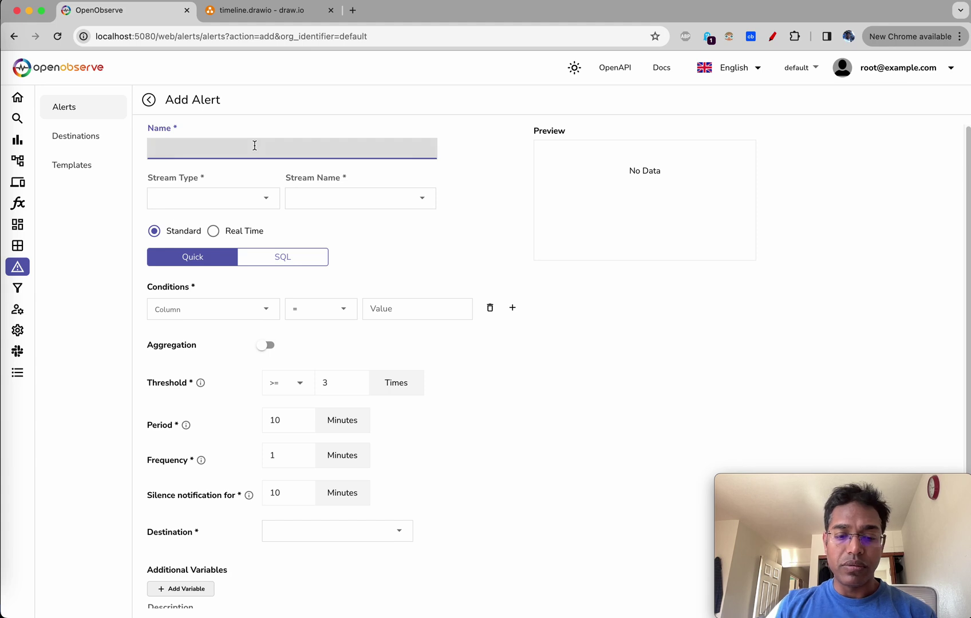
pyautogui.write('templat')
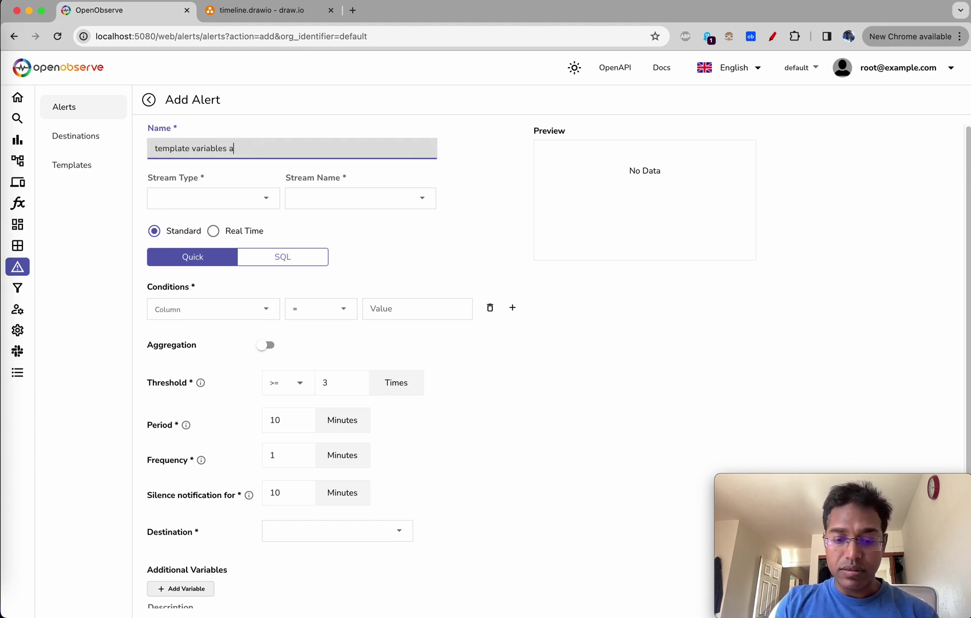
pyautogui.write('e variables ')
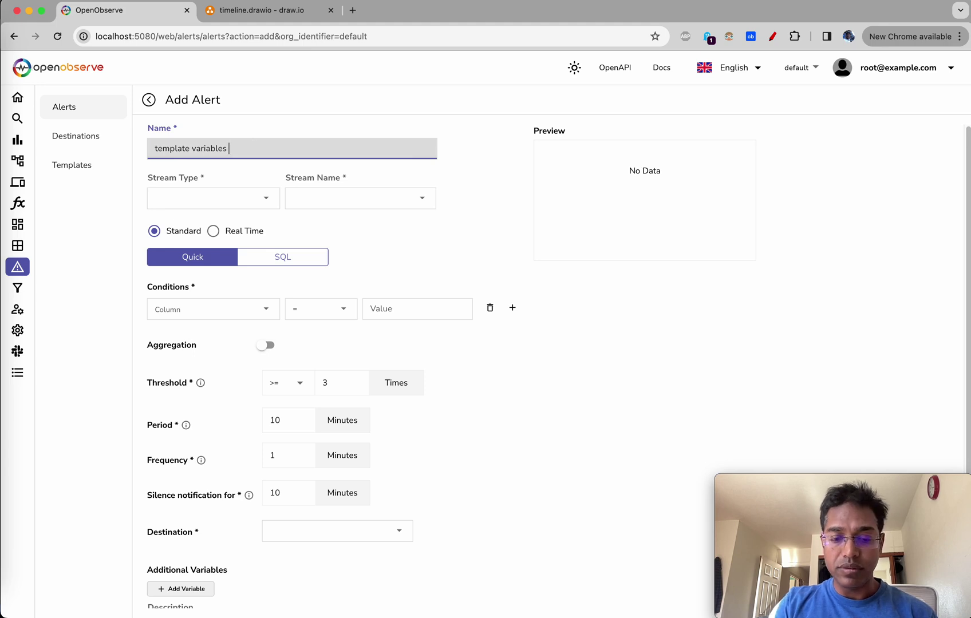
pyautogui.write('tutorial')
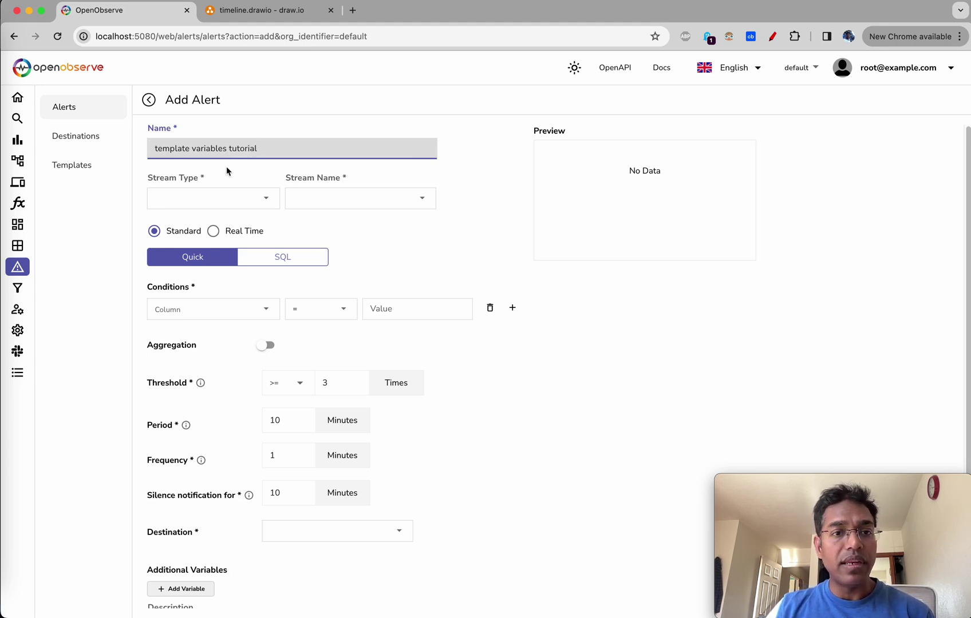
# Step: Set the alert's stream type to logs and its stream name to default2
pyautogui.click(271, 197)
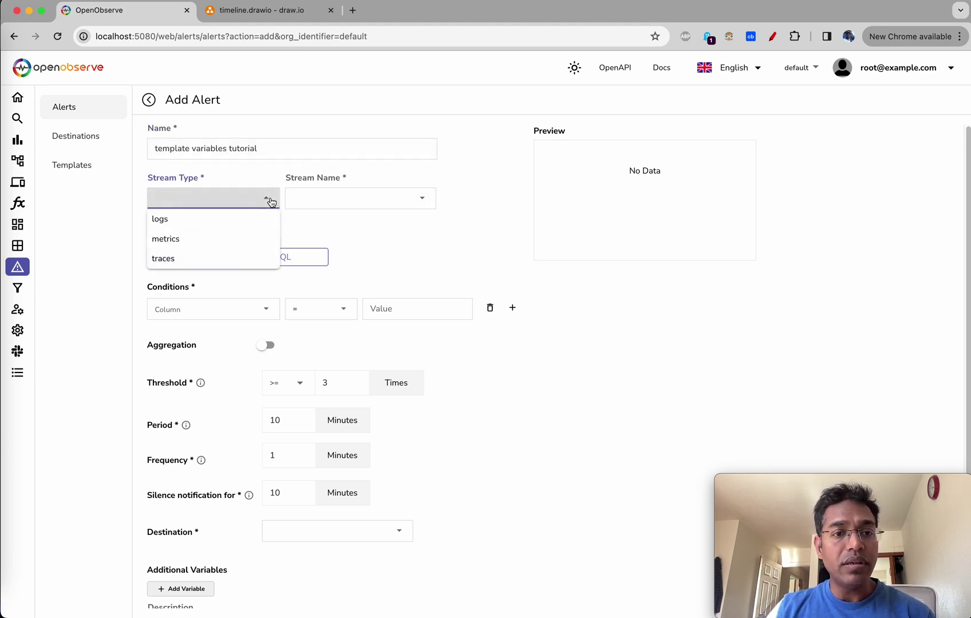
pyautogui.click(209, 220)
pyautogui.click(424, 198)
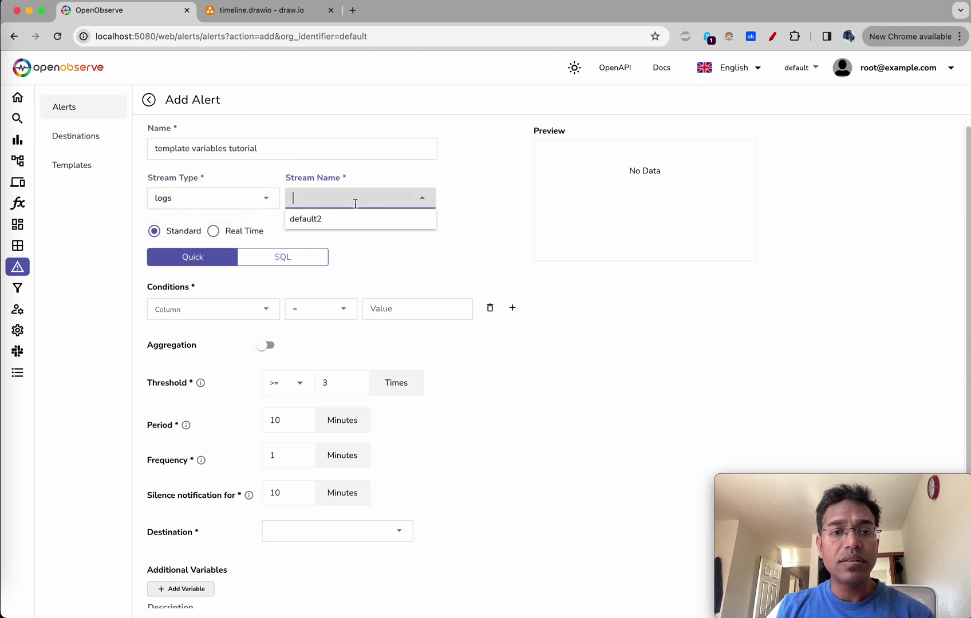
pyautogui.click(328, 220)
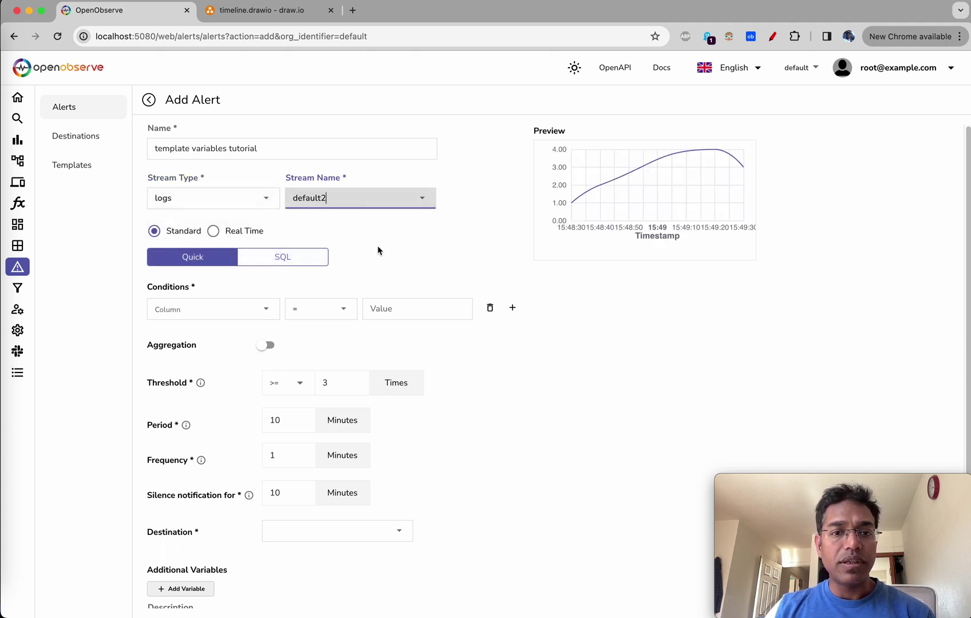
# Step: Define the alert condition as severity = CRITICAL
pyautogui.scroll(-2, 416, 247)
pyautogui.scroll(1, 417, 248)
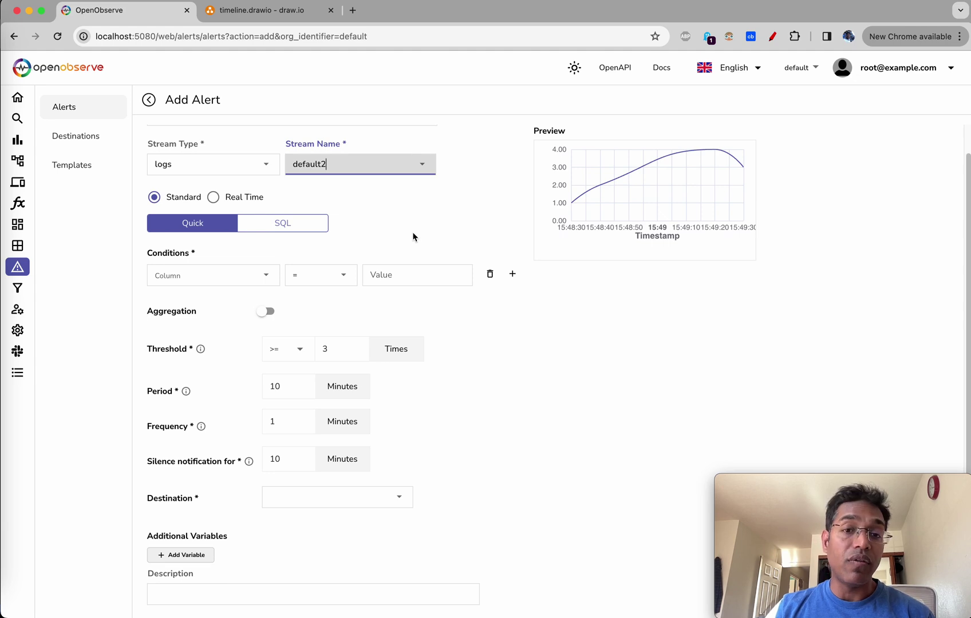
pyautogui.scroll(-2, 415, 240)
pyautogui.scroll(-1, 414, 236)
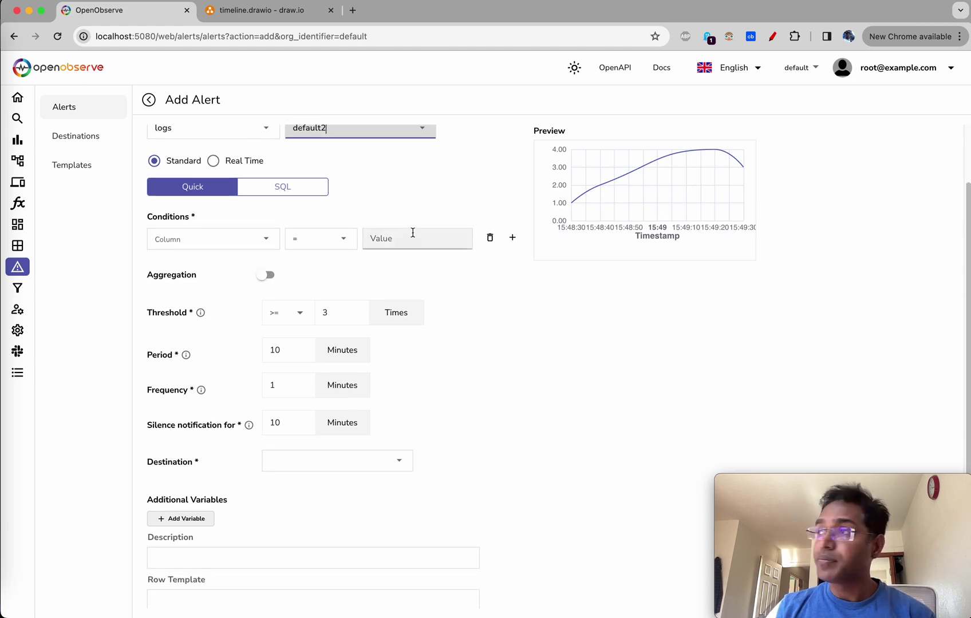
pyautogui.click(268, 242)
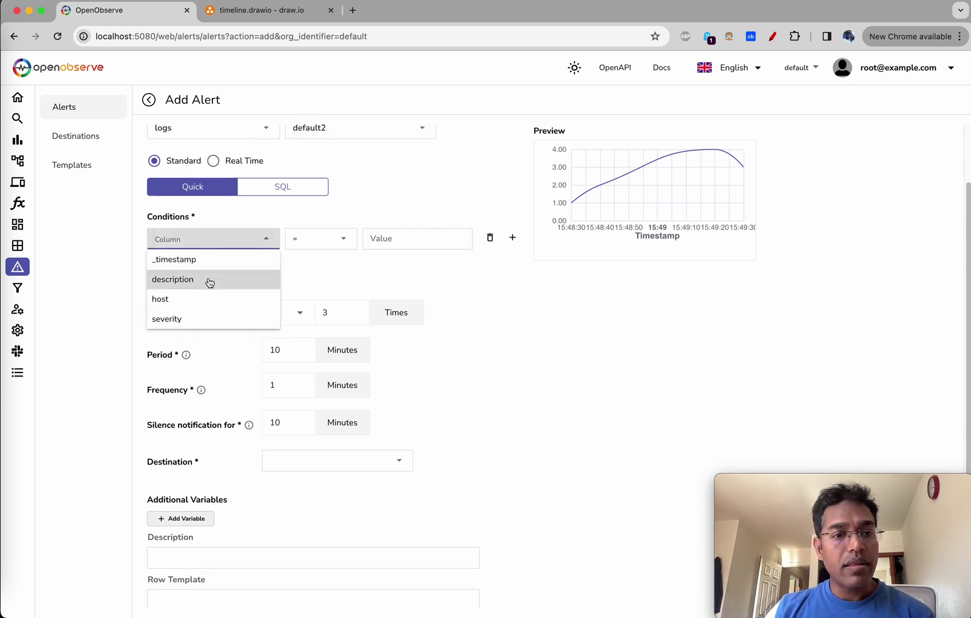
pyautogui.click(202, 329)
pyautogui.click(439, 237)
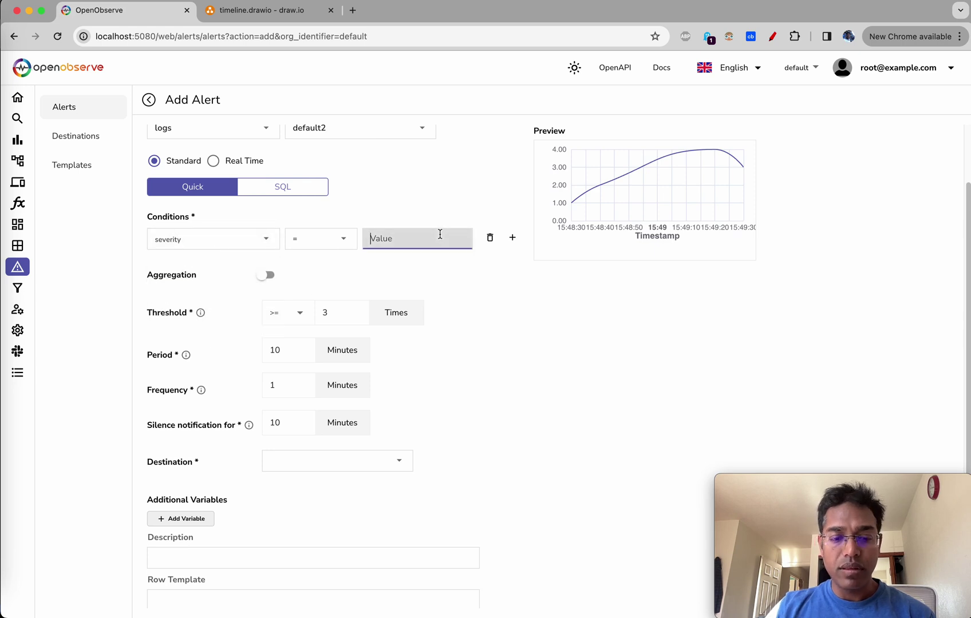
pyautogui.write('CRITICAL')
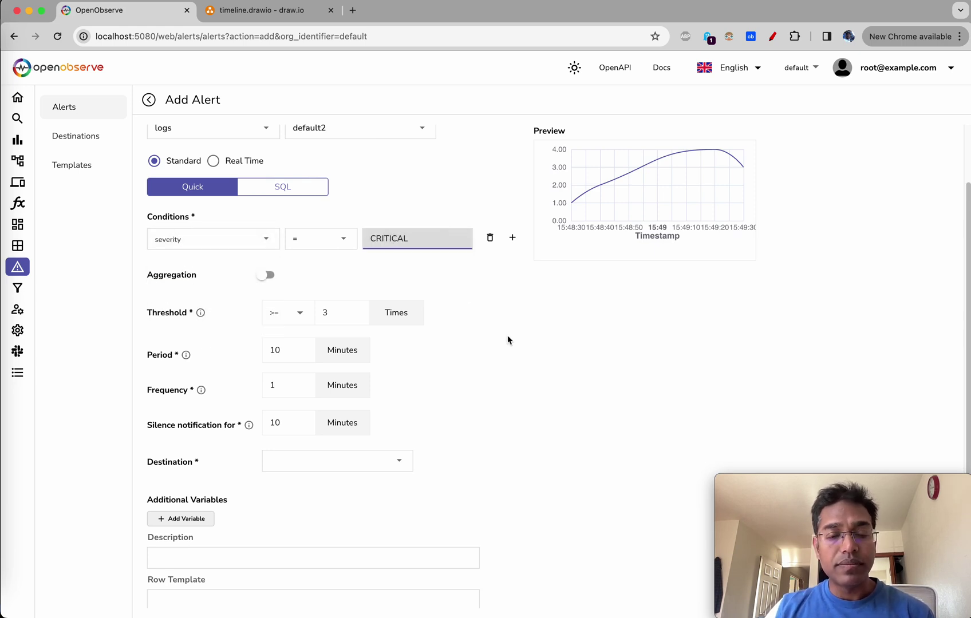
# Step: Set the alert's period to 1 minute and its notification silence to 0 minutes
pyautogui.scroll(-2, 538, 374)
pyautogui.click(283, 299)
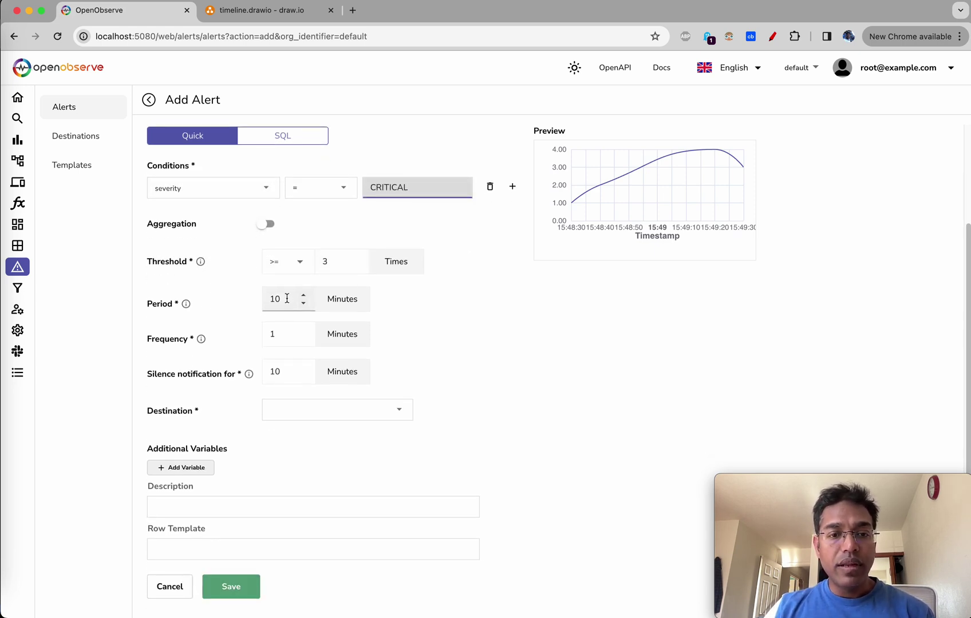
pyautogui.press('BackSpace')
pyautogui.press('BackSpace')
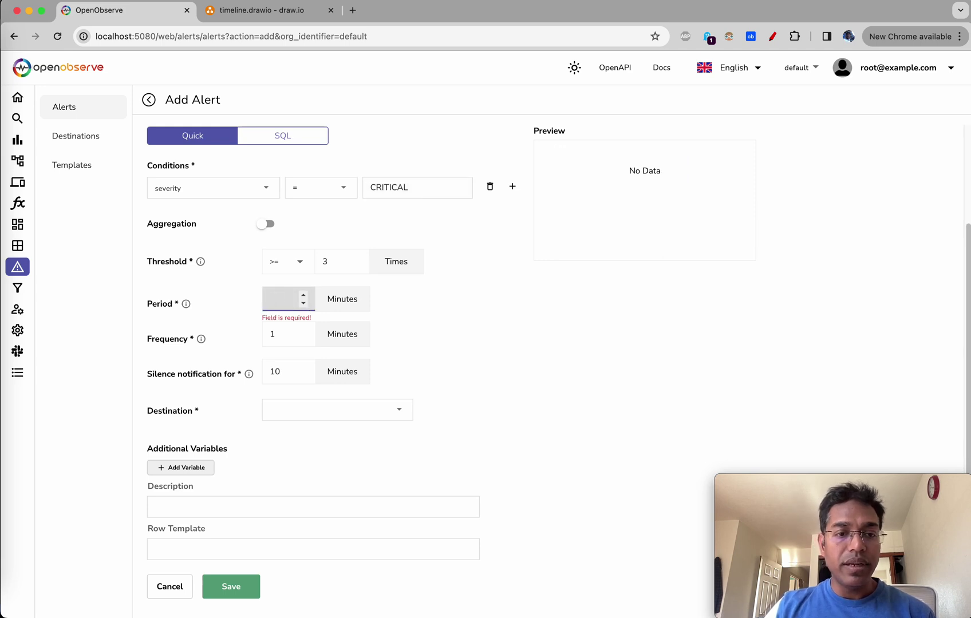
pyautogui.write('1')
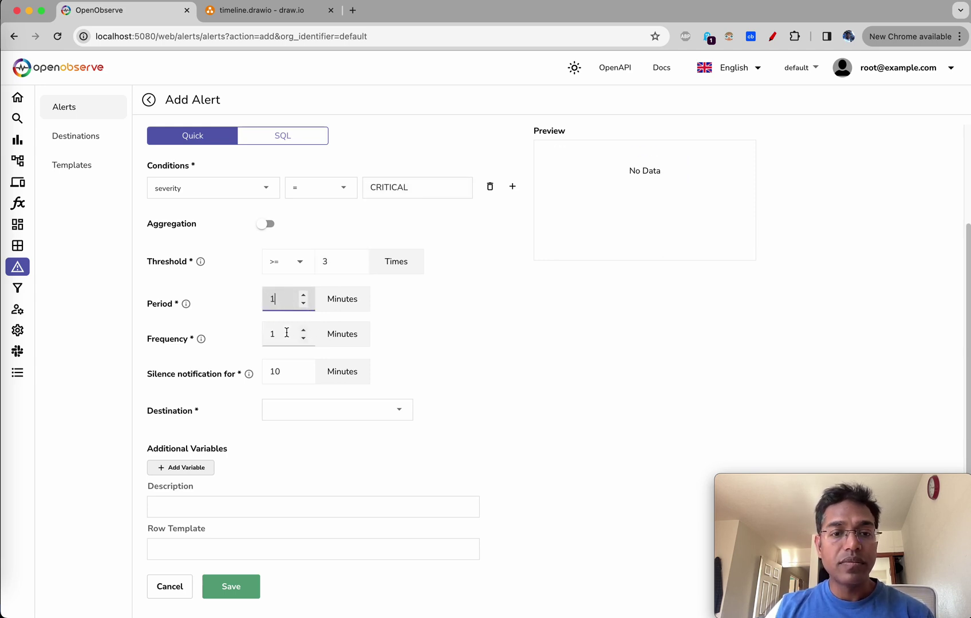
pyautogui.click(282, 373)
pyautogui.press('BackSpace')
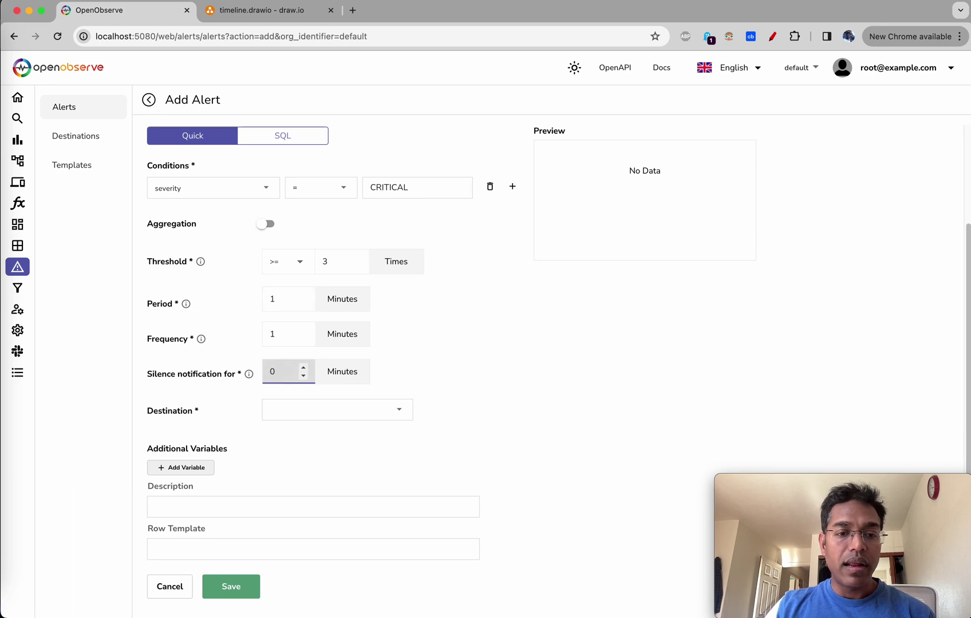
# Step: Choose o2-1 as the alert's destination and save the alert
pyautogui.click(406, 412)
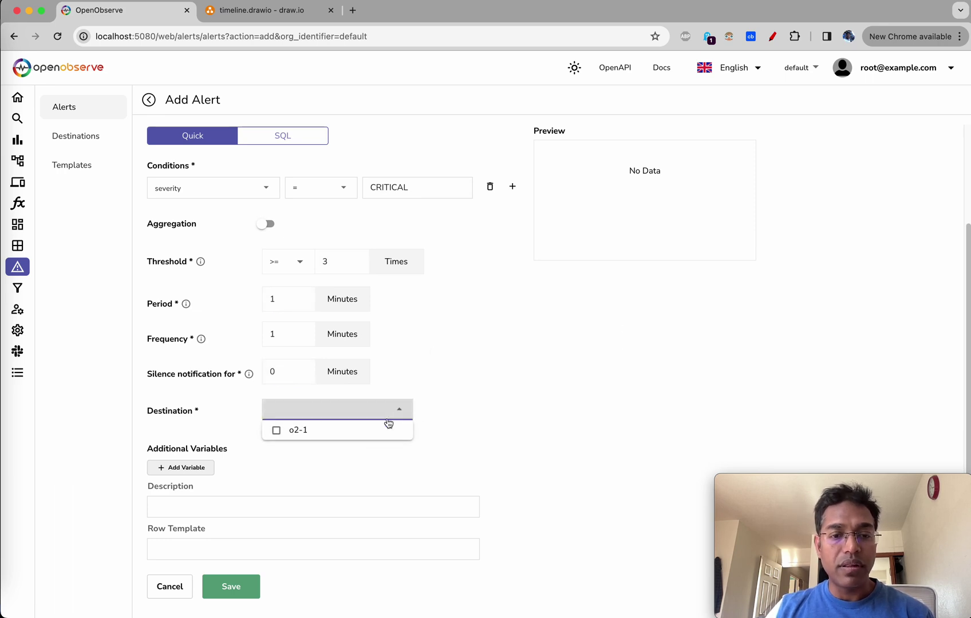
pyautogui.click(312, 438)
pyautogui.click(557, 402)
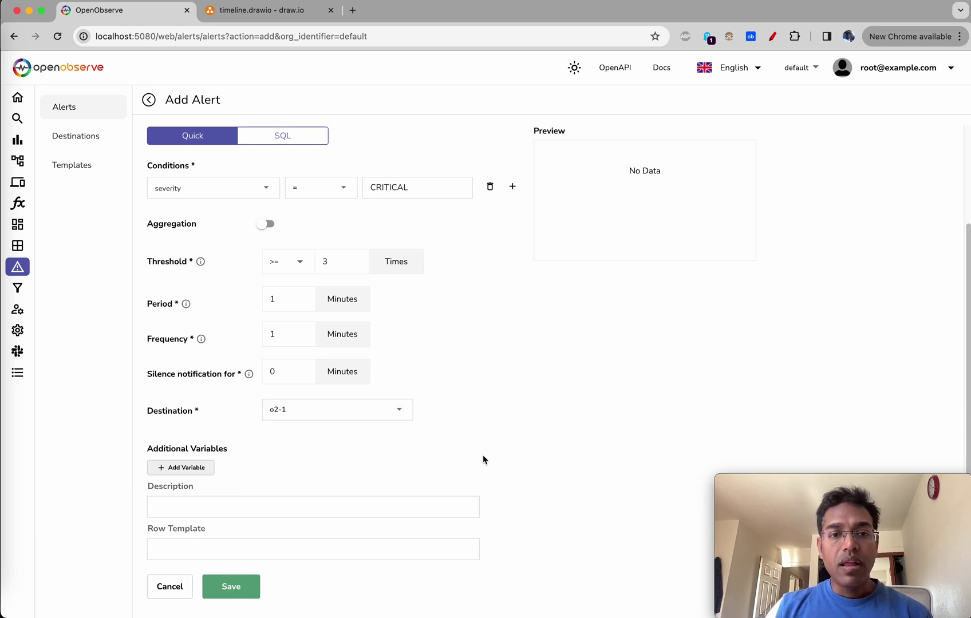
pyautogui.click(243, 586)
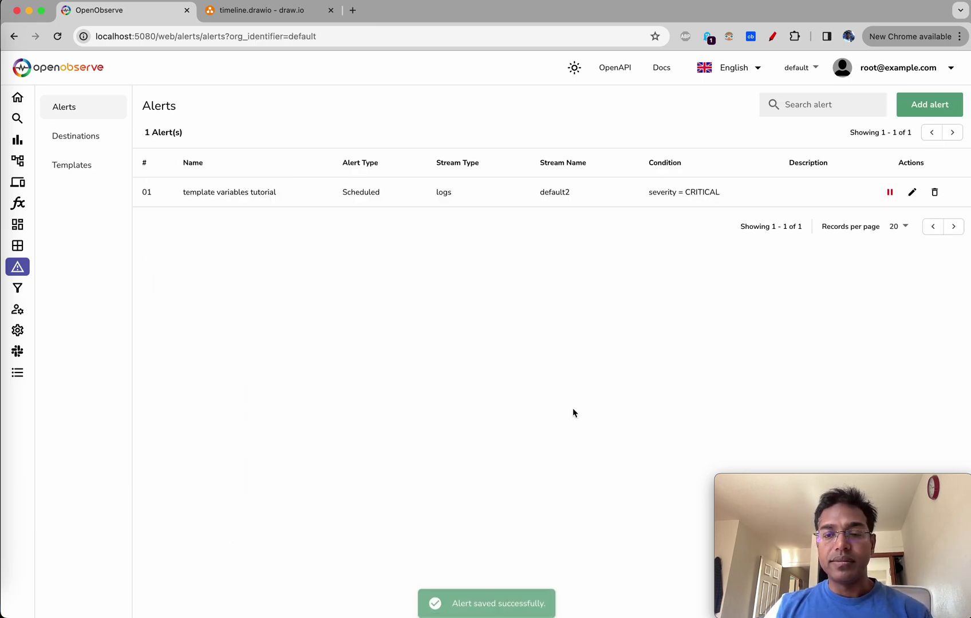
# Step: Open the slack1 template for editing and add "in org {org_name}" after "simple alert" in its message text
pyautogui.click(121, 185)
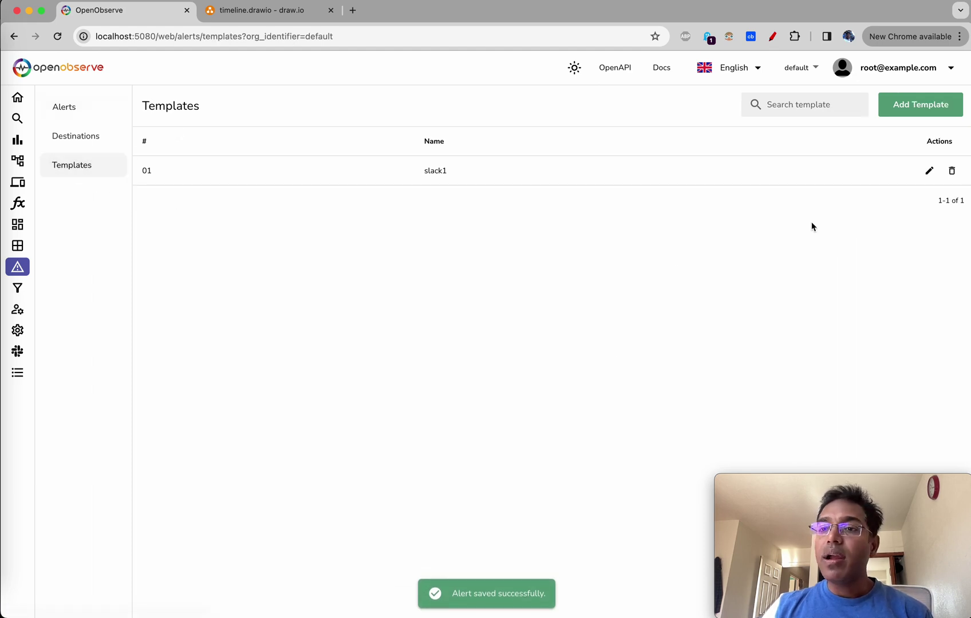
pyautogui.click(930, 174)
pyautogui.click(306, 274)
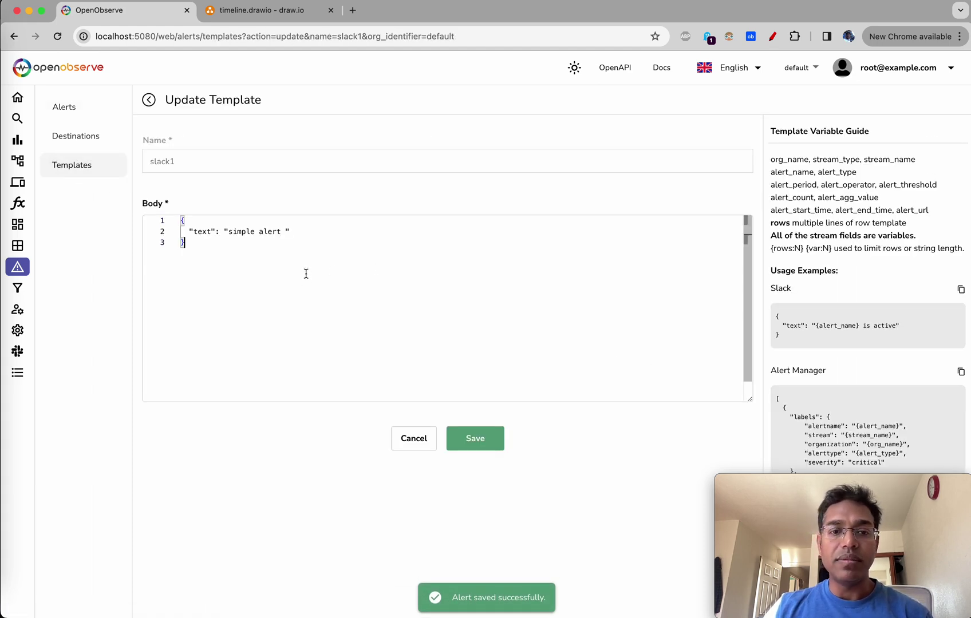
pyautogui.doubleClick(789, 160)
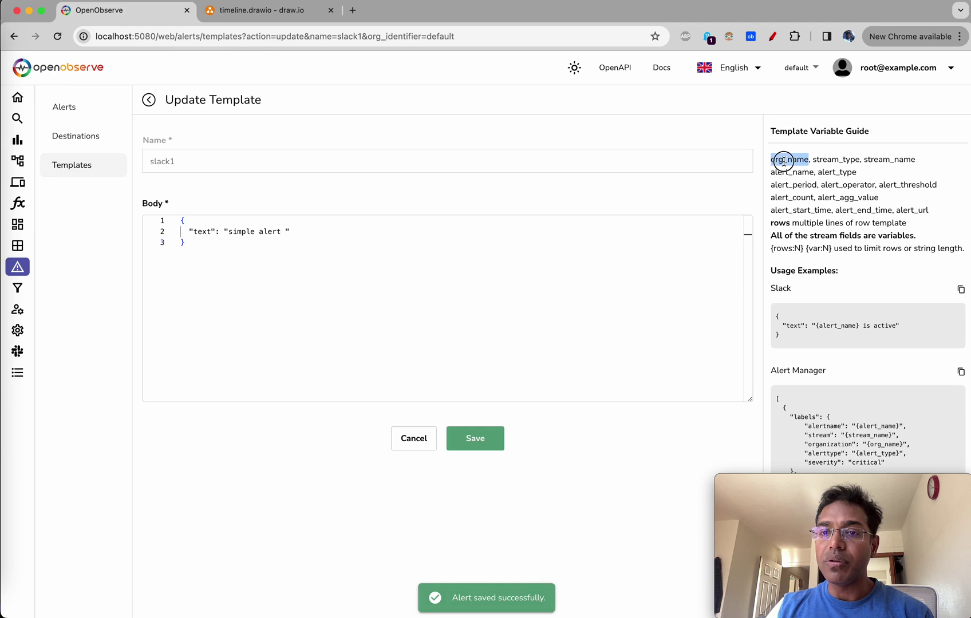
pyautogui.click(278, 231)
pyautogui.write('in org {org_name')
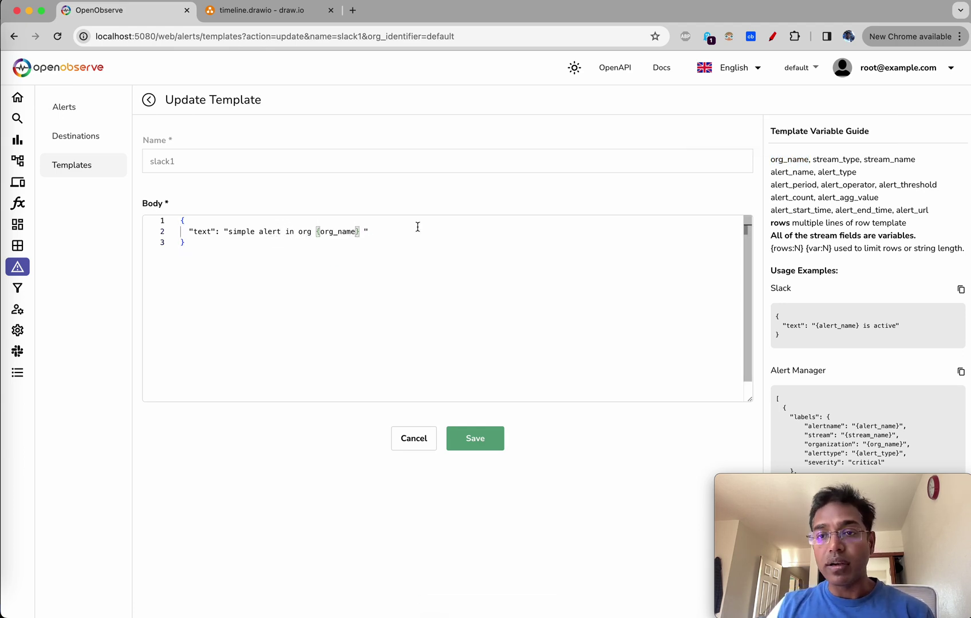
# Step: Add "for {stream_type}/{stream_name}" after the {org_name} variable in the template's message text
pyautogui.click(825, 160)
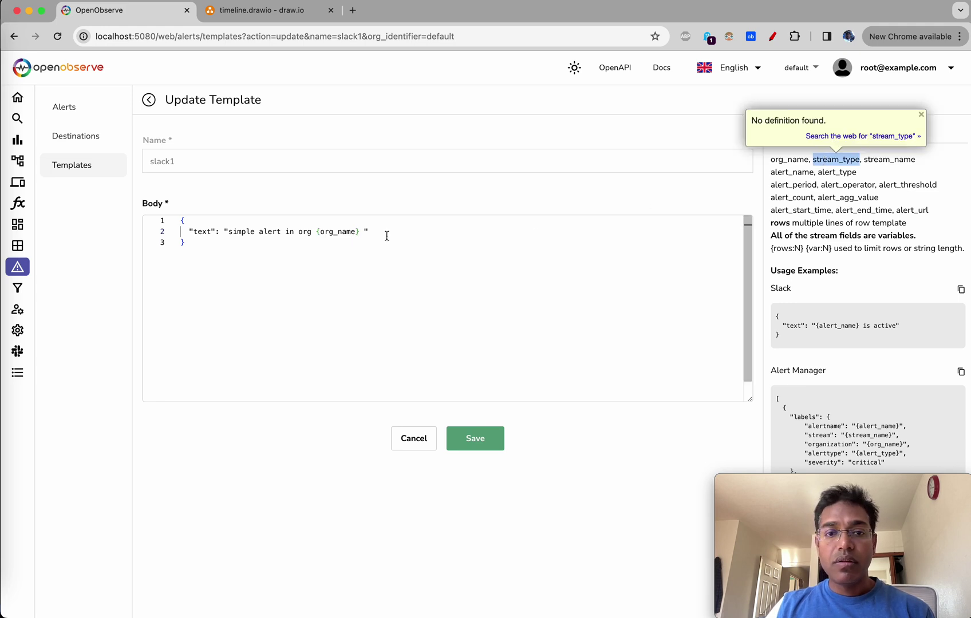
pyautogui.click(361, 232)
pyautogui.write('for  ')
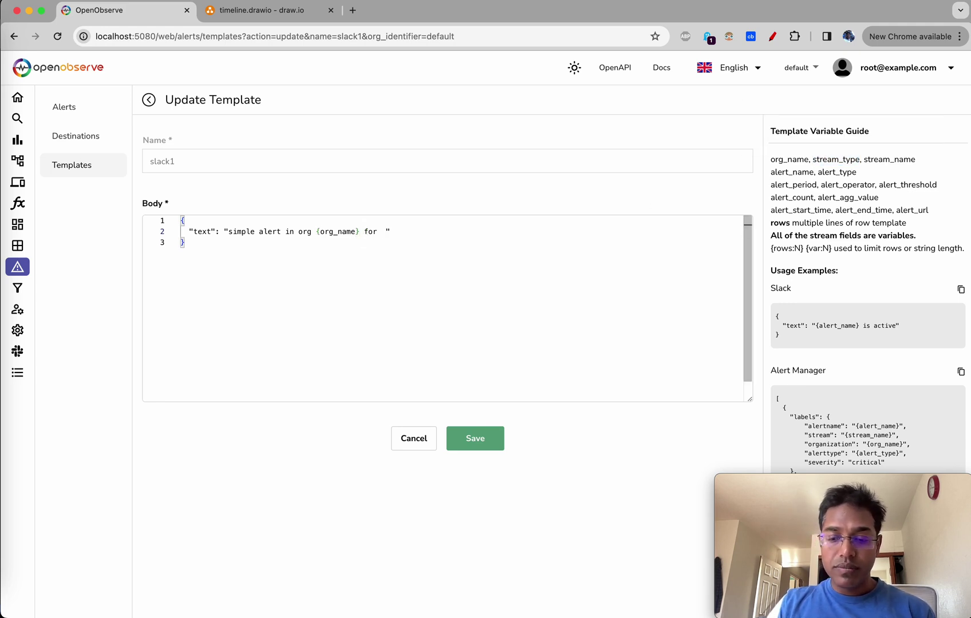
pyautogui.write('{')
pyautogui.write('stream_type')
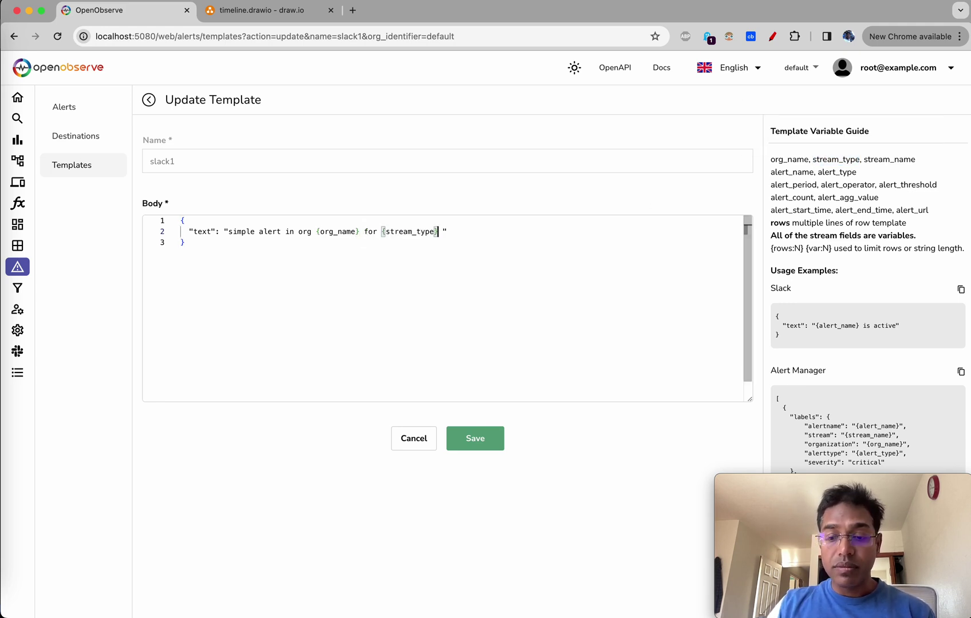
pyautogui.write('/')
pyautogui.doubleClick(881, 165)
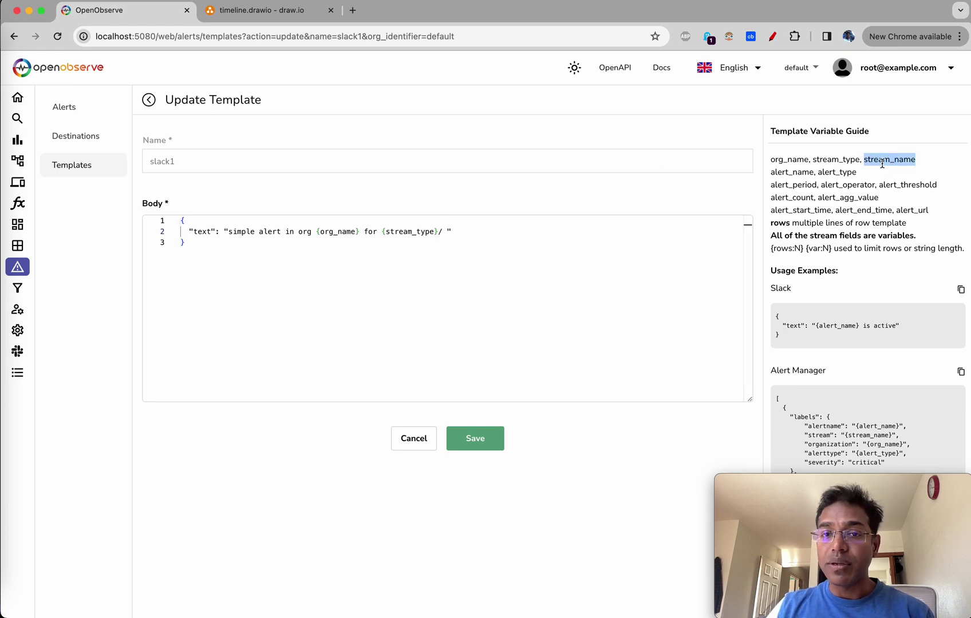
pyautogui.press('super+c')
pyautogui.click(443, 231)
pyautogui.write('{')
pyautogui.press('super+v')
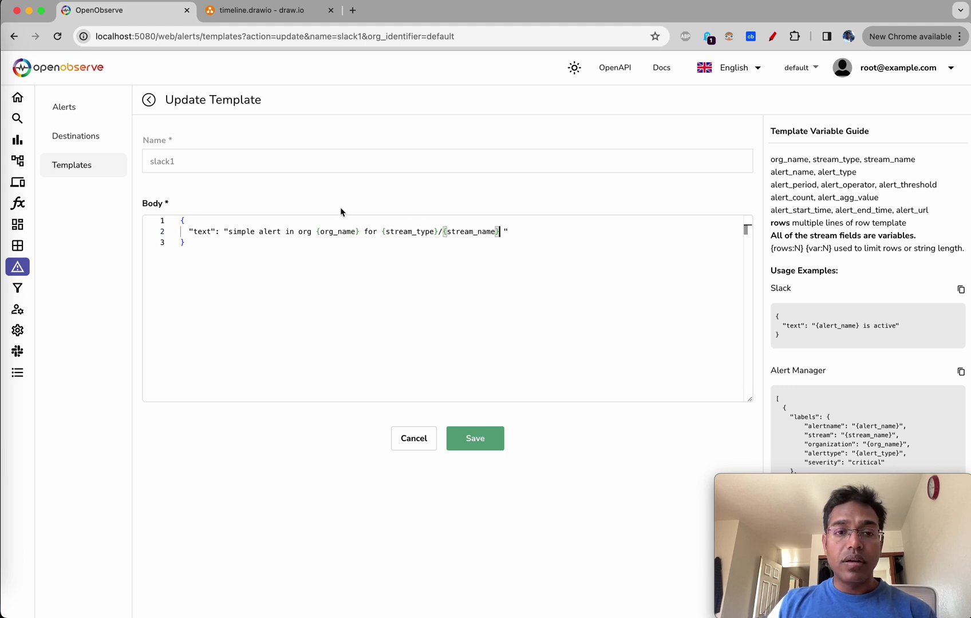
# Step: Insert "Notification for alert:" at the start of the template's message text
pyautogui.click(228, 232)
pyautogui.write('ALert:')
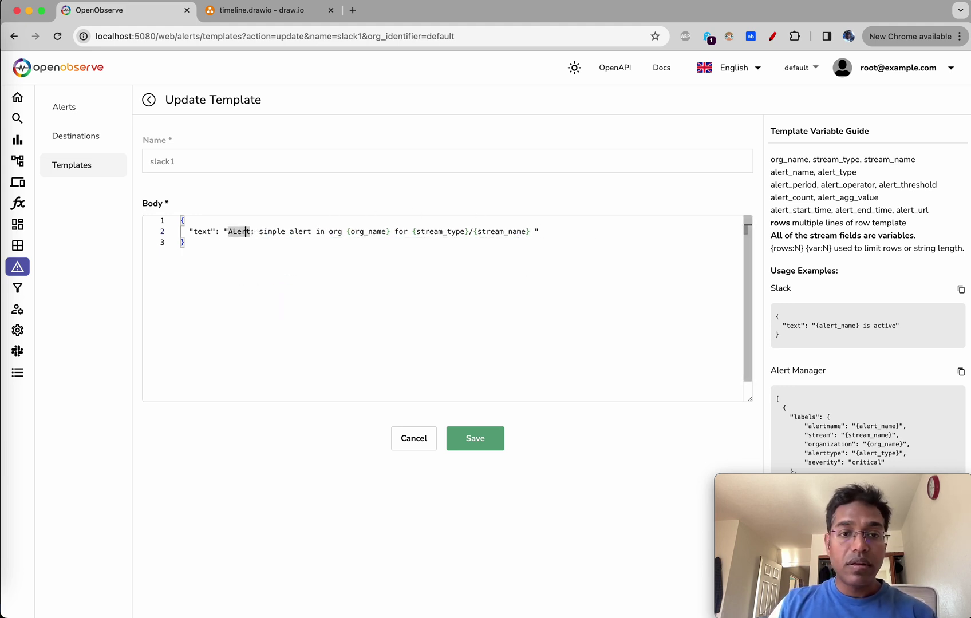
pyautogui.press('BackSpace')
pyautogui.press('BackSpace')
pyautogui.press('BackSpace')
pyautogui.press('BackSpace')
pyautogui.press('BackSpace')
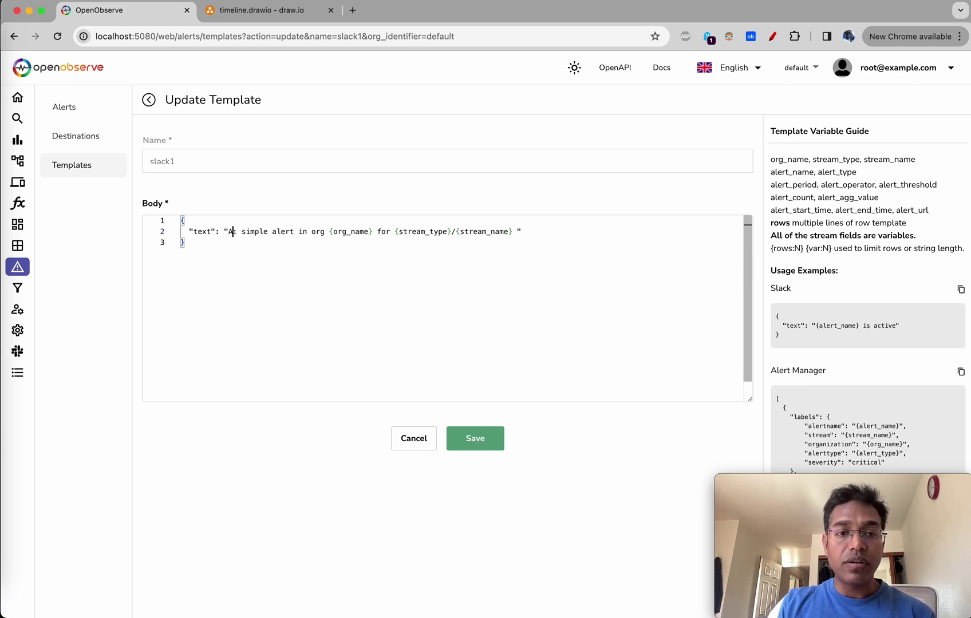
pyautogui.write('Notoo')
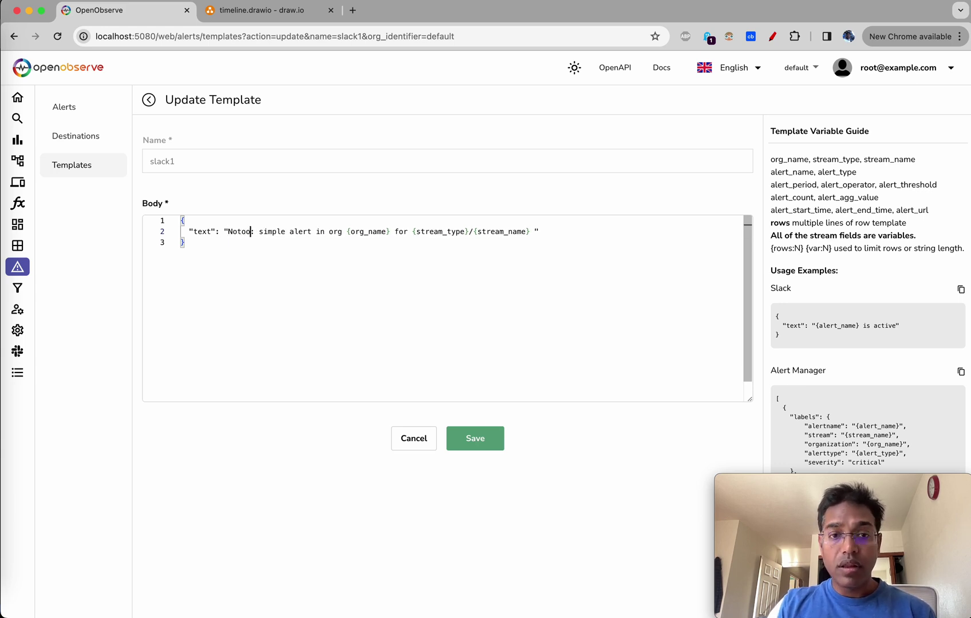
pyautogui.press('BackSpace')
pyautogui.press('BackSpace')
pyautogui.write('ificat')
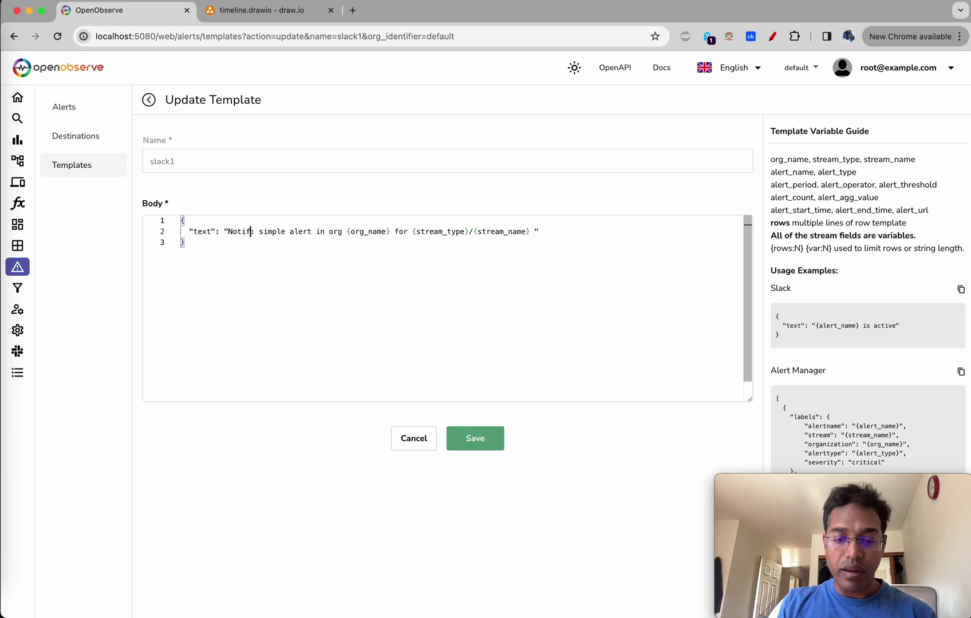
pyautogui.write('ion for alert:')
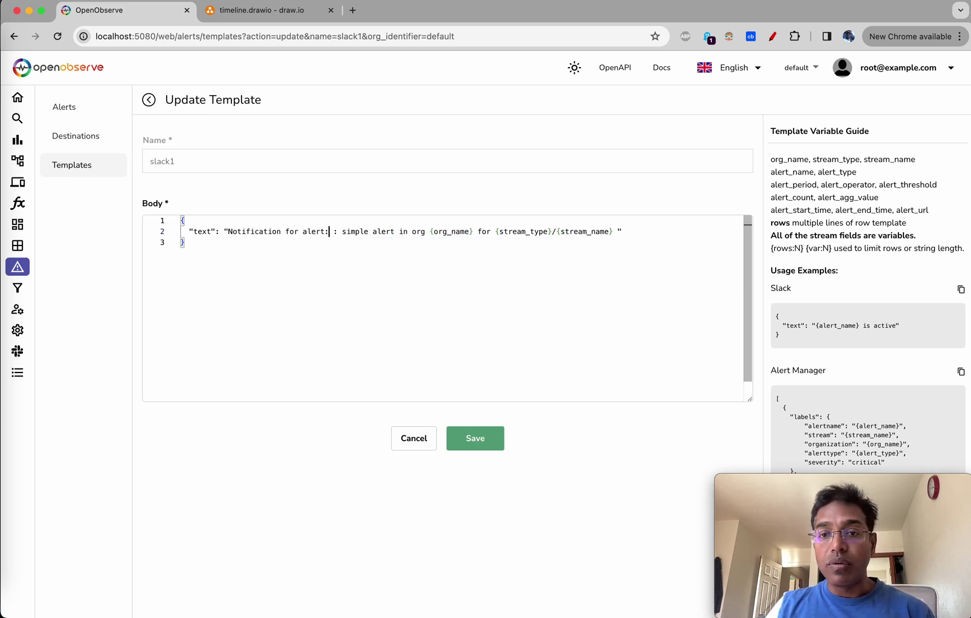
# Step: Insert the {alert_name} variable directly after "Notification for alert:" in the message text
pyautogui.click(791, 172)
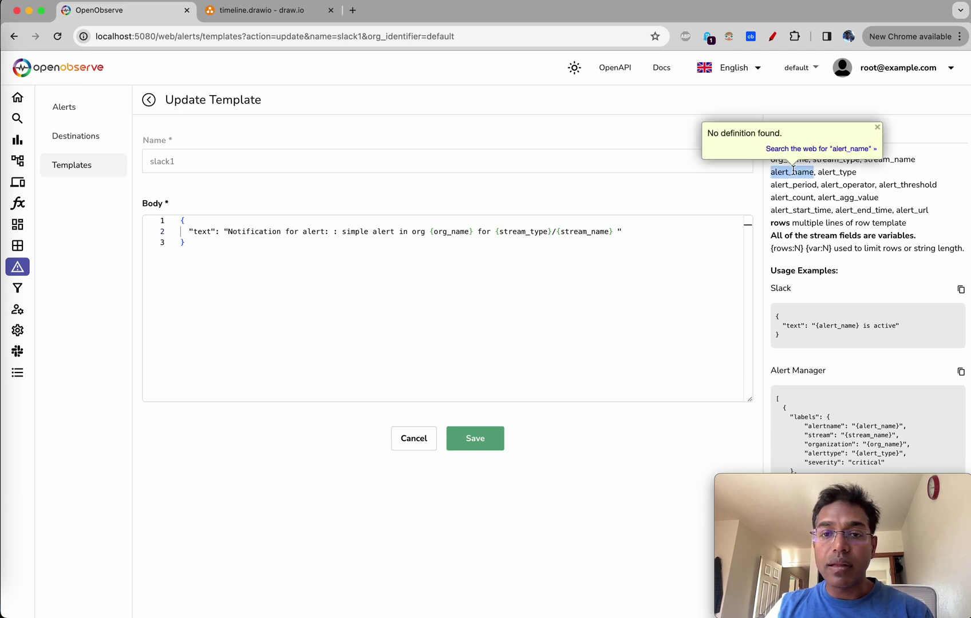
pyautogui.click(324, 231)
pyautogui.press('Right')
pyautogui.write('{alert_name')
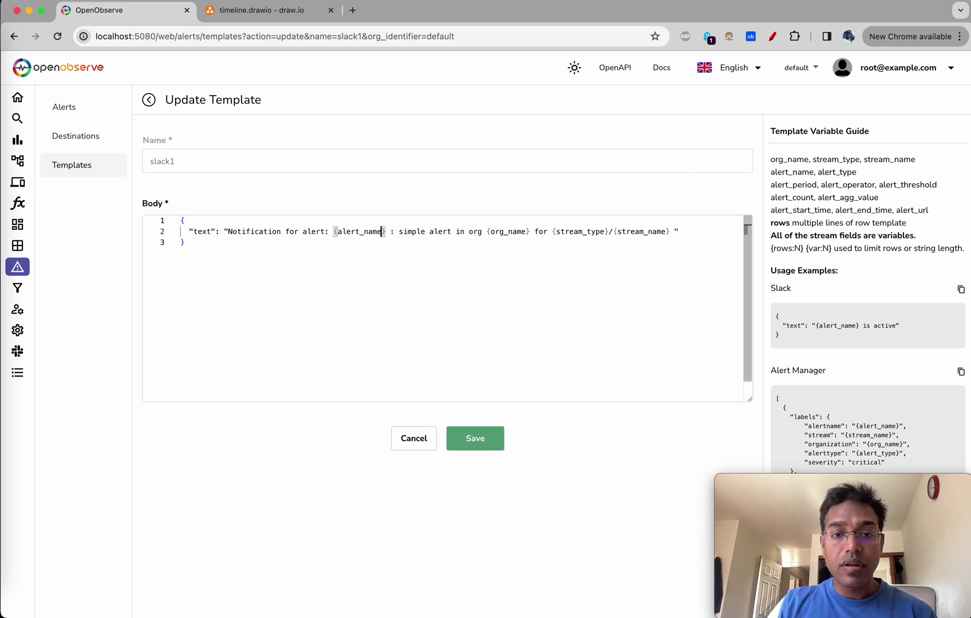
# Step: Replace ": simple alert" following the {alert_name} variable with a comma
pyautogui.doubleClick(400, 230)
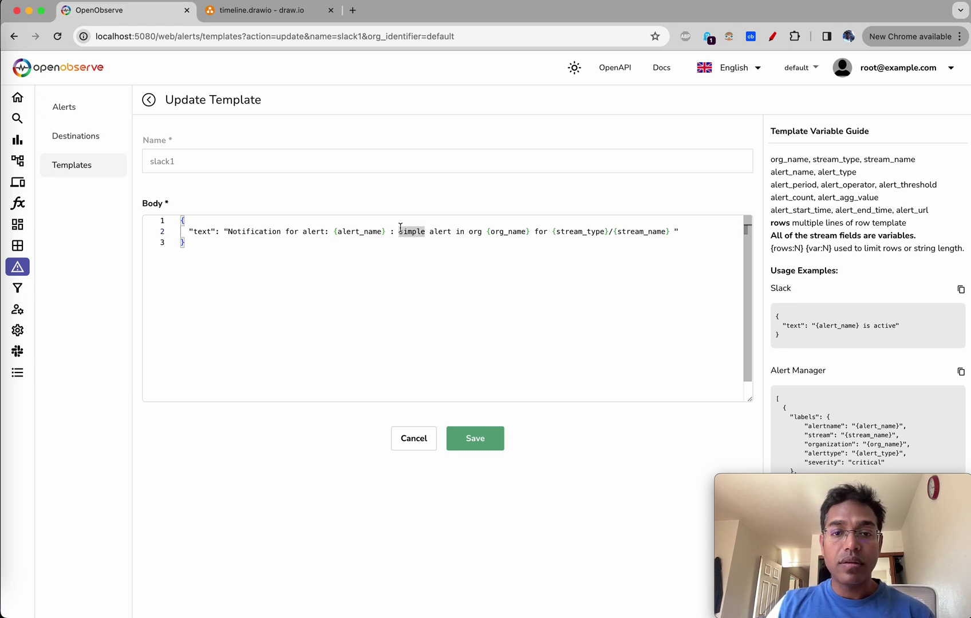
pyautogui.moveTo(399, 231); pyautogui.dragTo(448, 231)
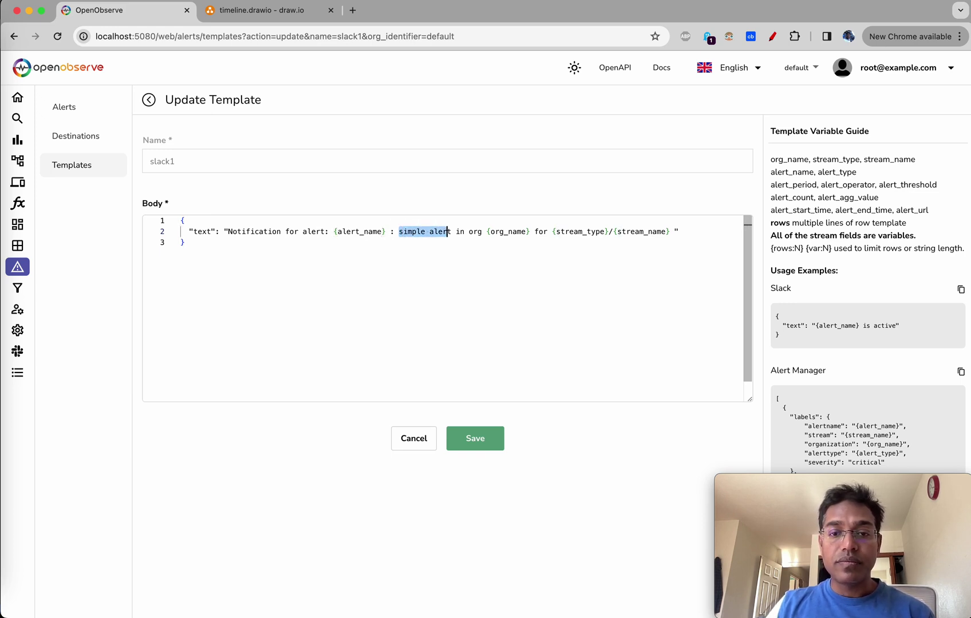
pyautogui.press('BackSpace')
pyautogui.press('BackSpace')
pyautogui.press('BackSpace')
pyautogui.press('BackSpace')
pyautogui.write(',')
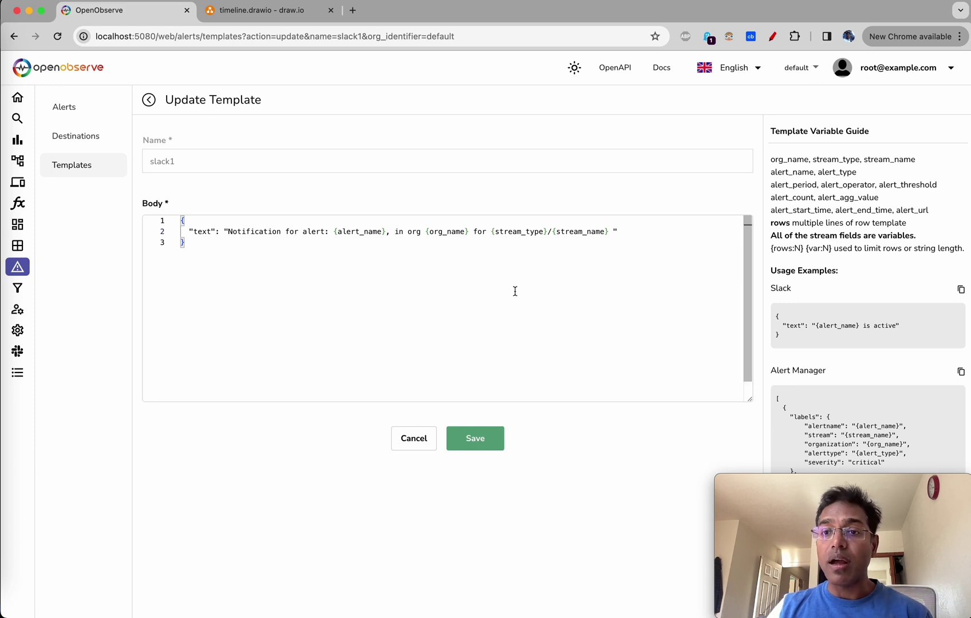
# Step: Append ". \n You can find details at" after the {stream_name} variable in the message text
pyautogui.doubleClick(900, 214)
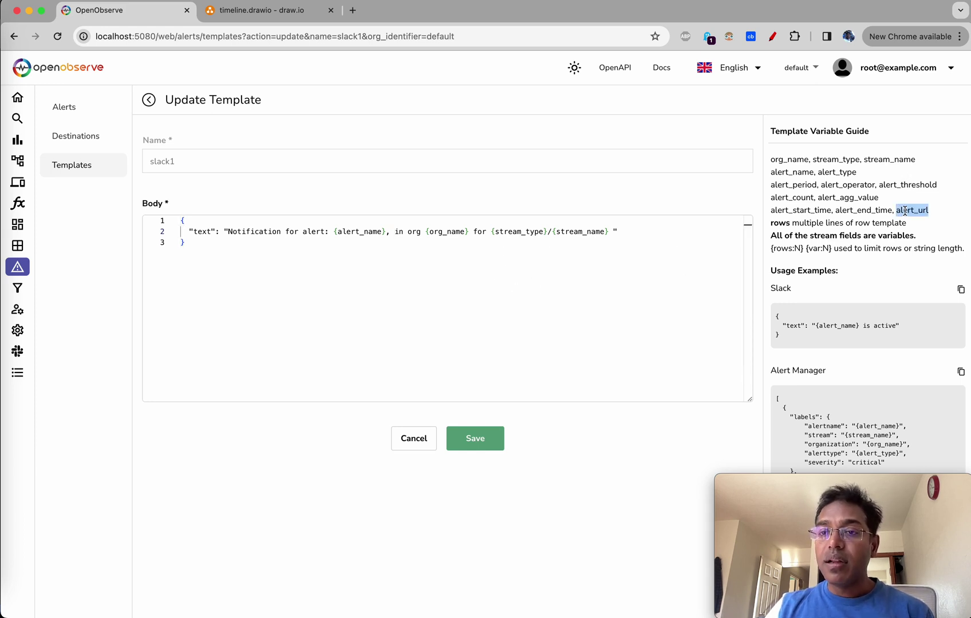
pyautogui.click(608, 232)
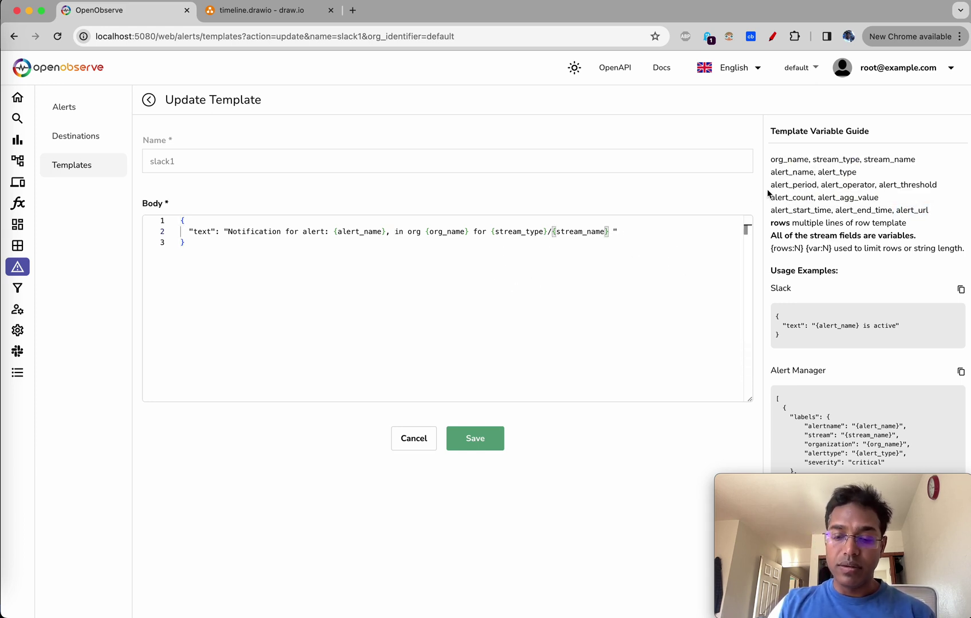
pyautogui.write('. You can find ')
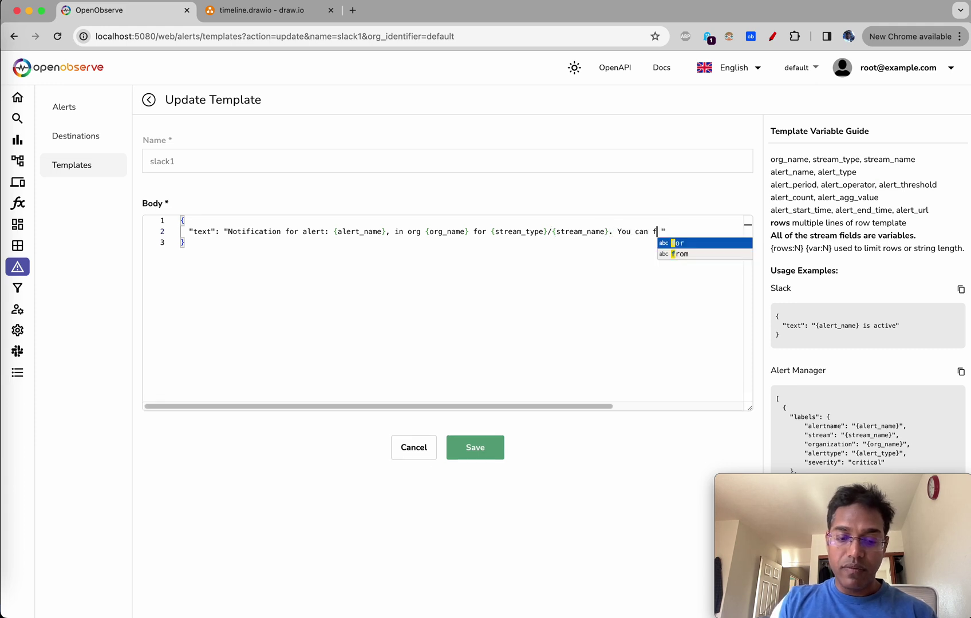
pyautogui.write('details at')
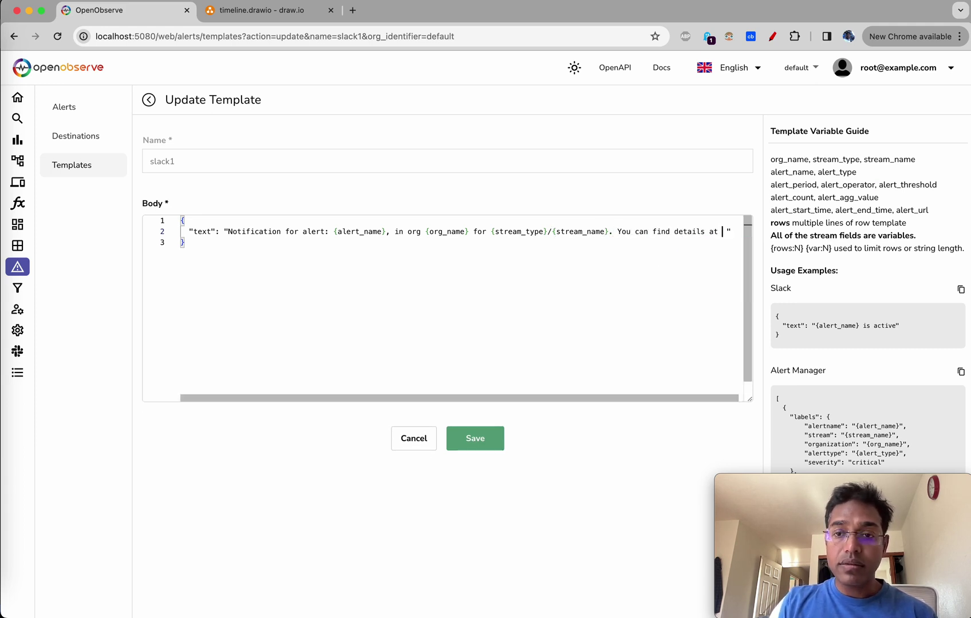
pyautogui.click(613, 232)
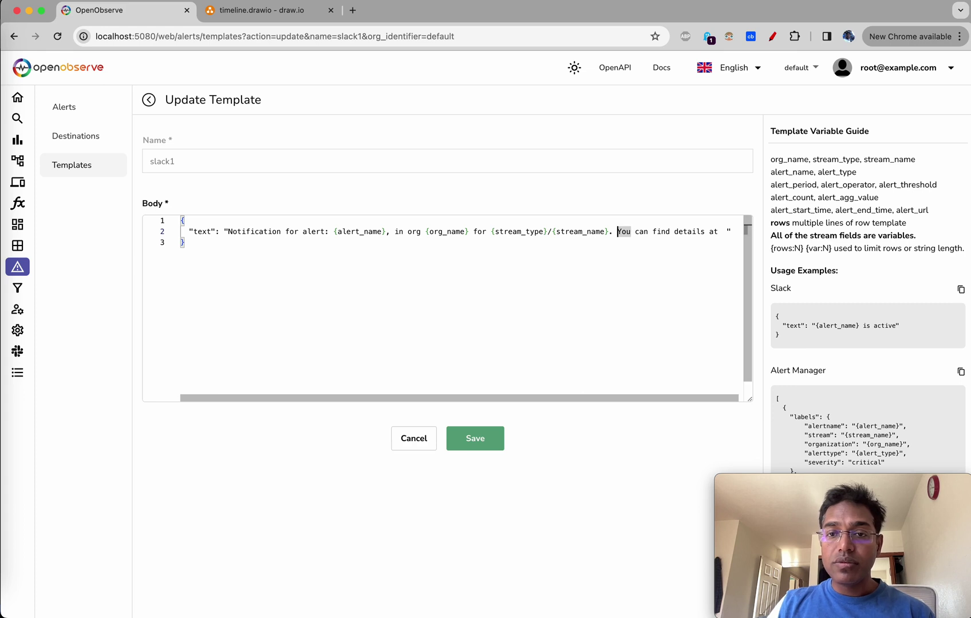
pyautogui.write('\\ ')
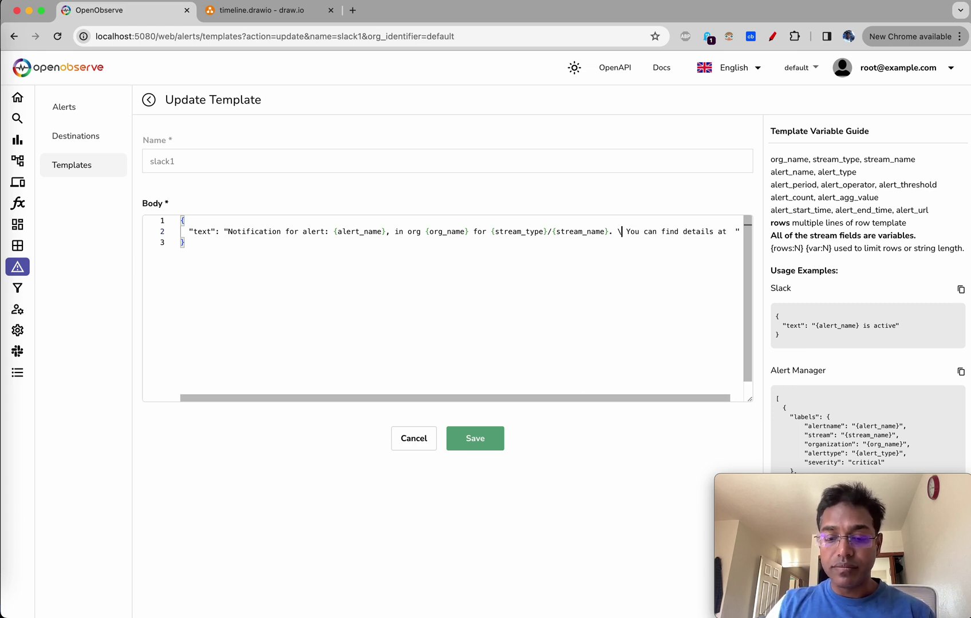
pyautogui.write('n')
# Step: Insert the {alert_url} variable after "You can find details at" and save the template
pyautogui.click(733, 231)
pyautogui.write('alert_url')
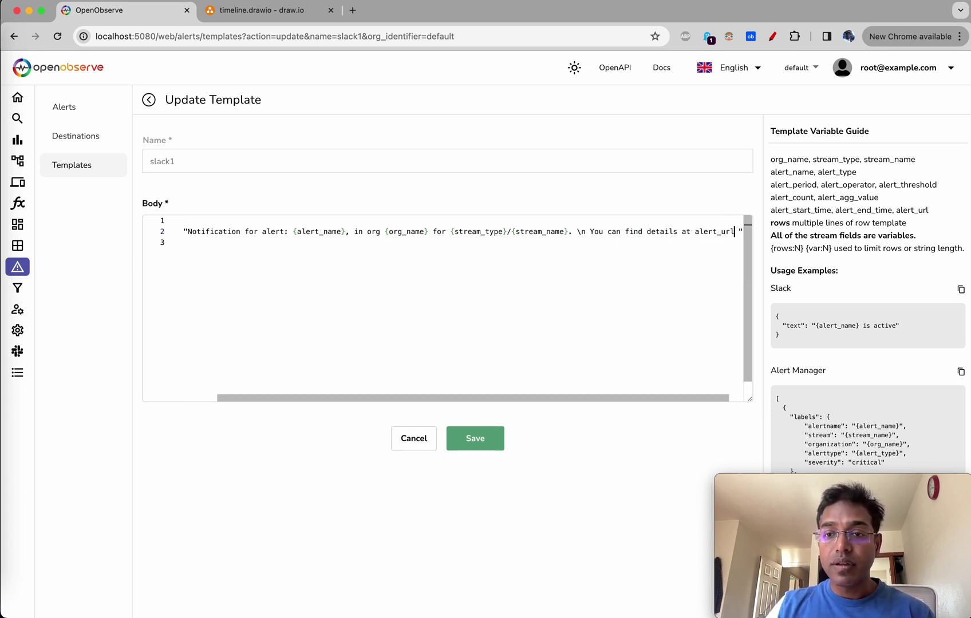
pyautogui.press('super+z')
pyautogui.write('{')
pyautogui.press('super+v')
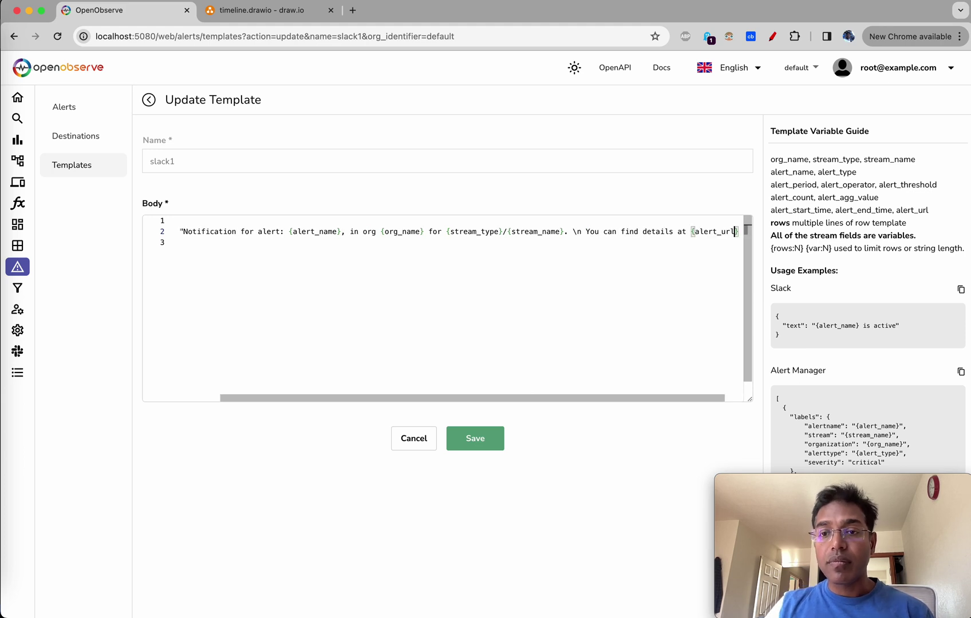
pyautogui.click(478, 445)
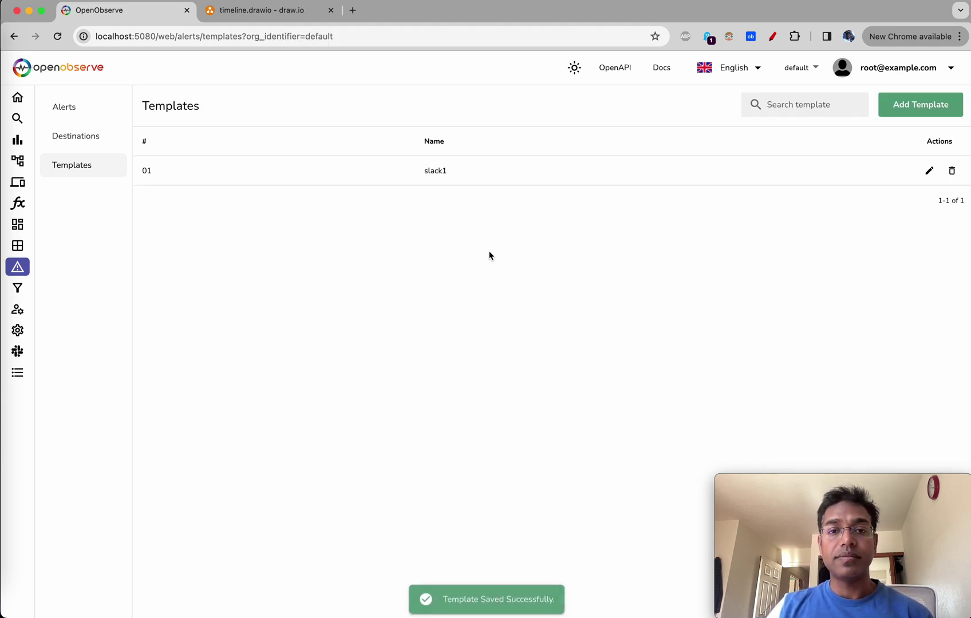
# Step: Go back to the alerts list, switch to Visual Studio Code and clear its terminal
pyautogui.click(86, 106)
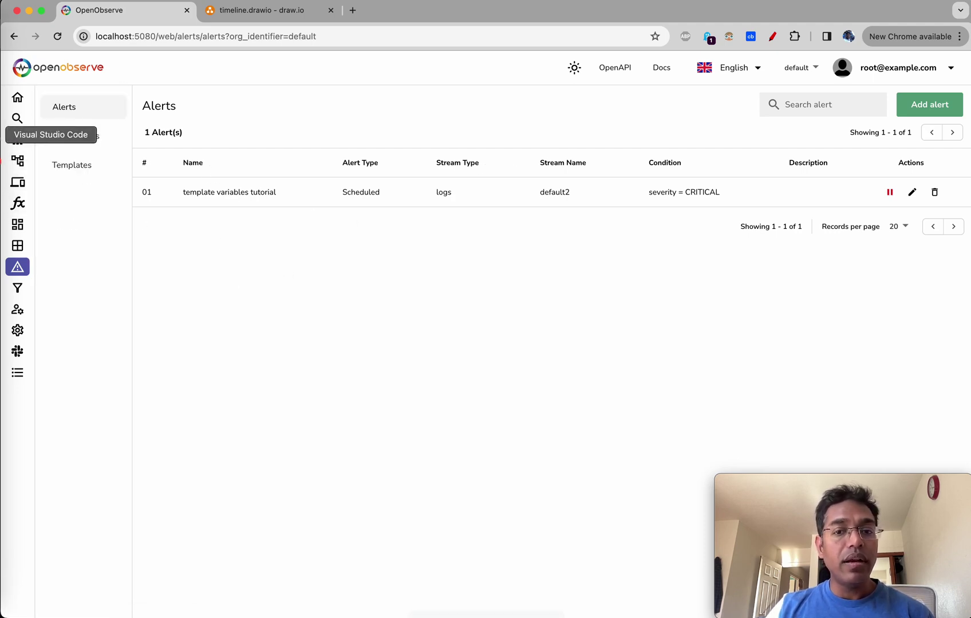
pyautogui.click(5, 136)
pyautogui.press('super+k')
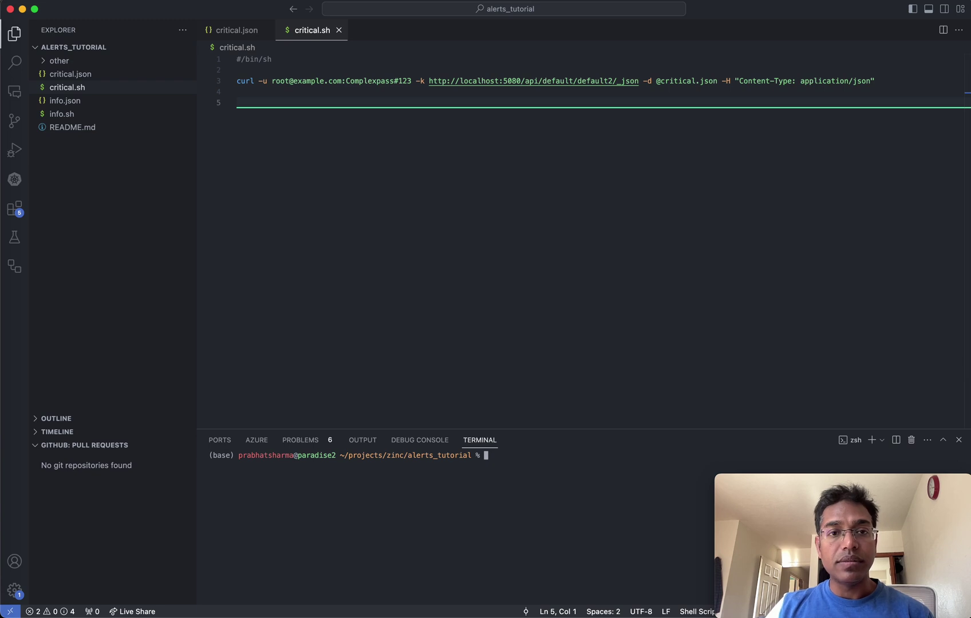
# Step: Examine the log record in critical.json and the curl command in critical.sh, and activate the terminal
pyautogui.click(80, 73)
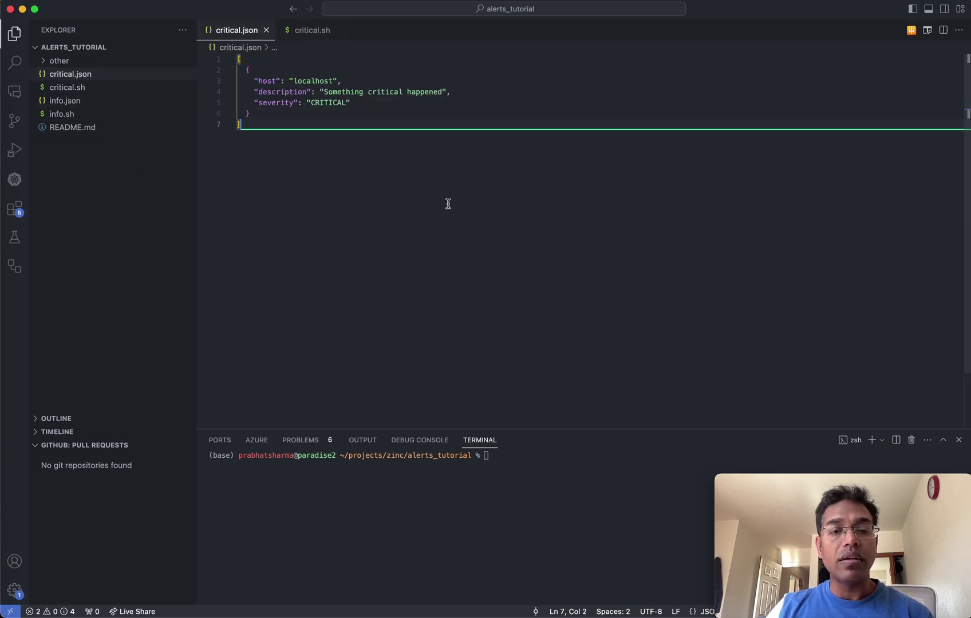
pyautogui.press('shift+super+Up')
pyautogui.click(419, 182)
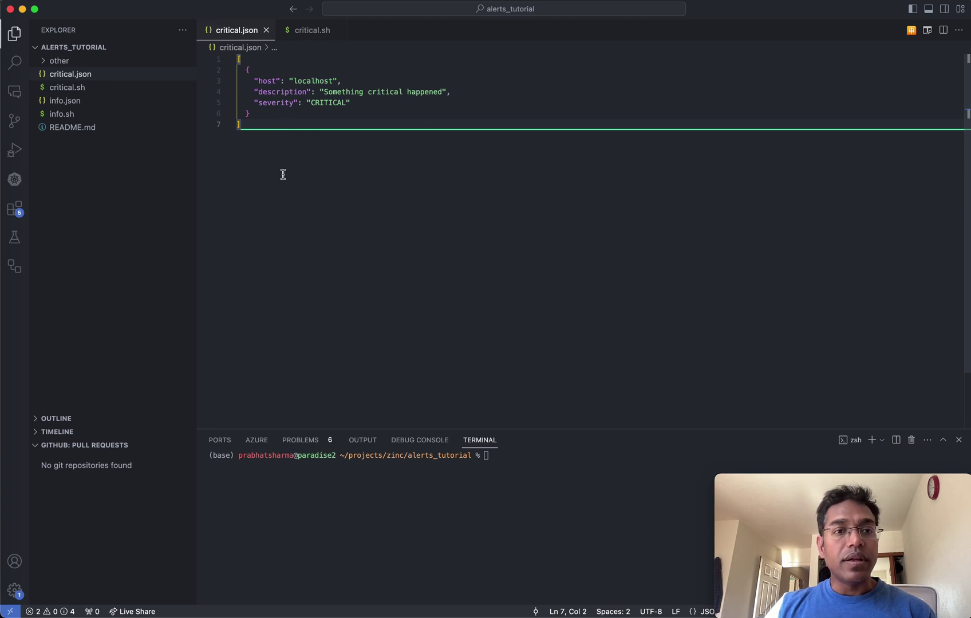
pyautogui.click(74, 87)
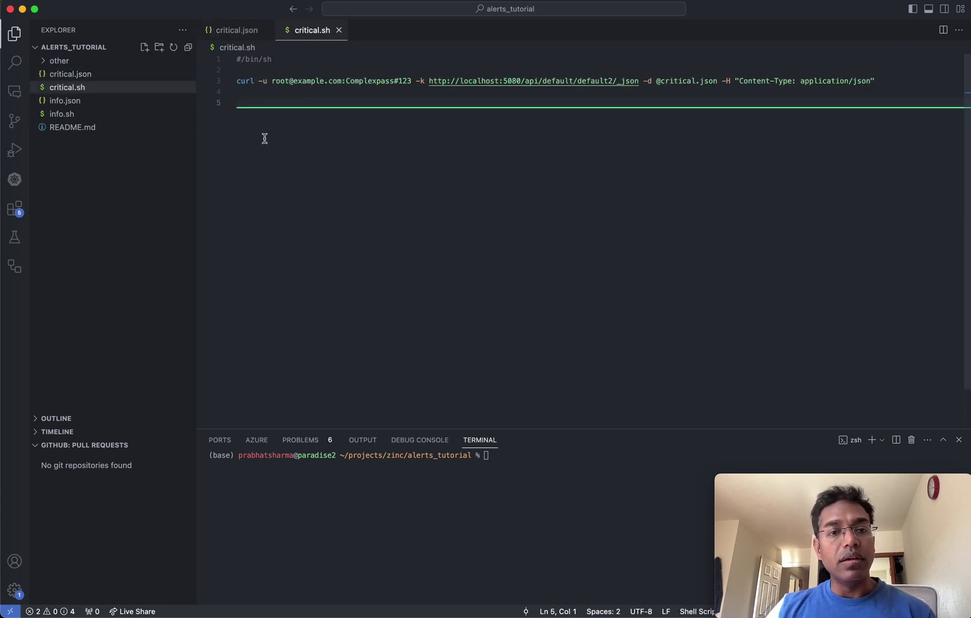
pyautogui.moveTo(888, 93); pyautogui.dragTo(288, 102)
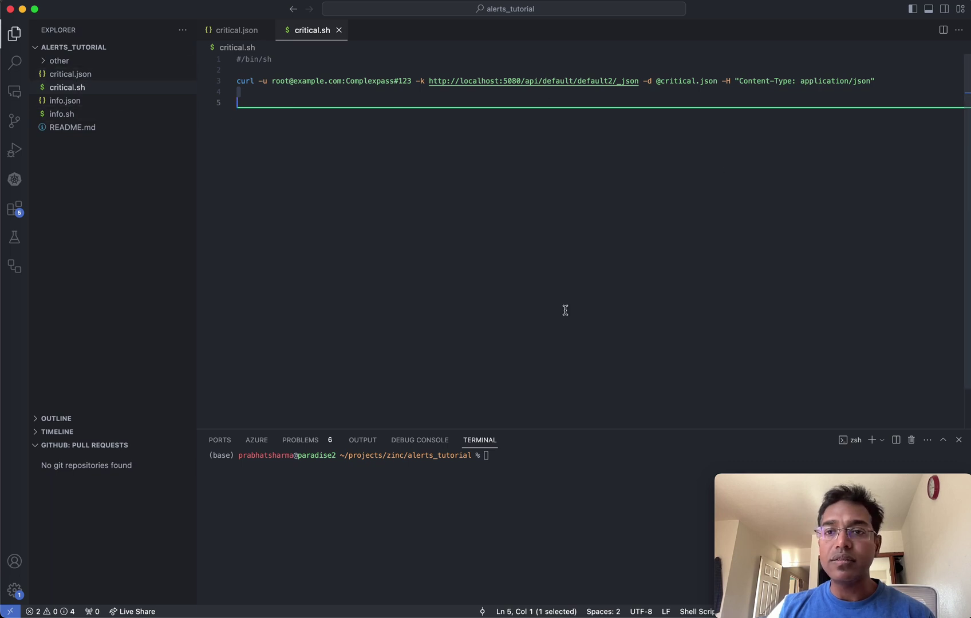
pyautogui.click(518, 537)
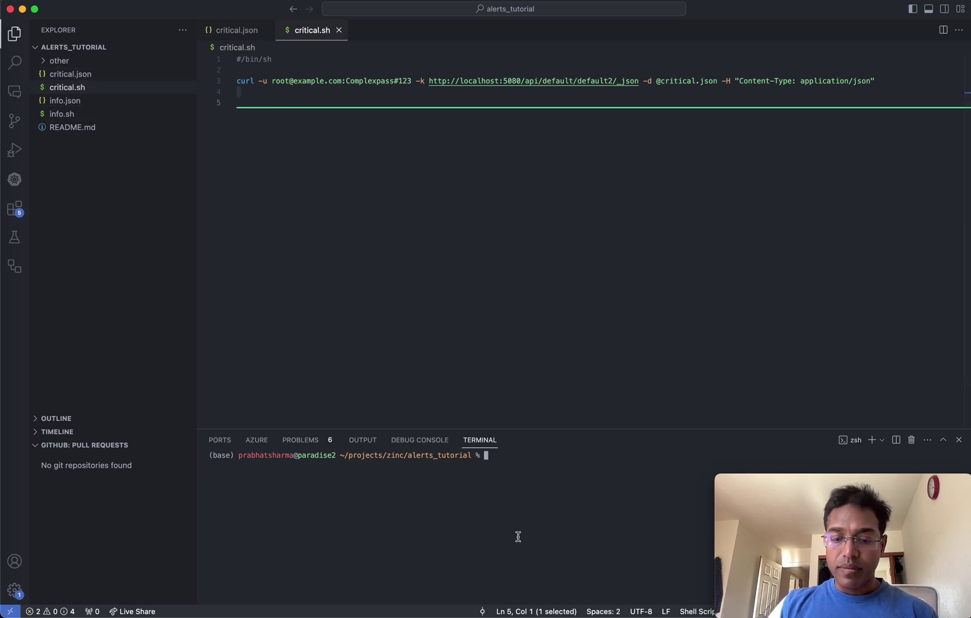
# Step: Run ./critical.sh four times in the terminal to send critical log records to the default2 stream
pyautogui.write('./critical.sh')
pyautogui.press('Return')
pyautogui.press('Up')
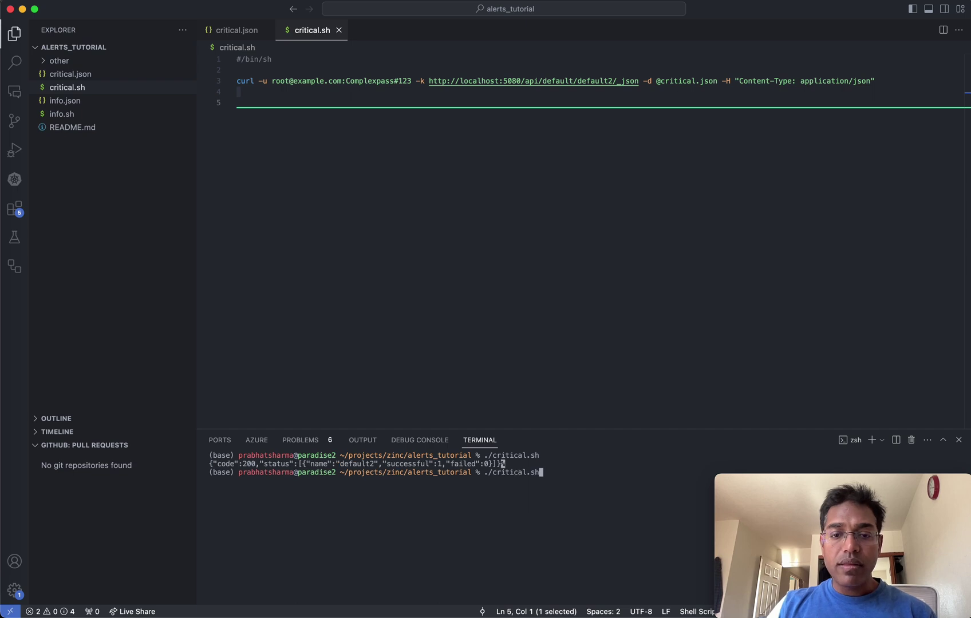
pyautogui.press('Return')
pyautogui.press('Up')
pyautogui.press('Return')
pyautogui.press('Up')
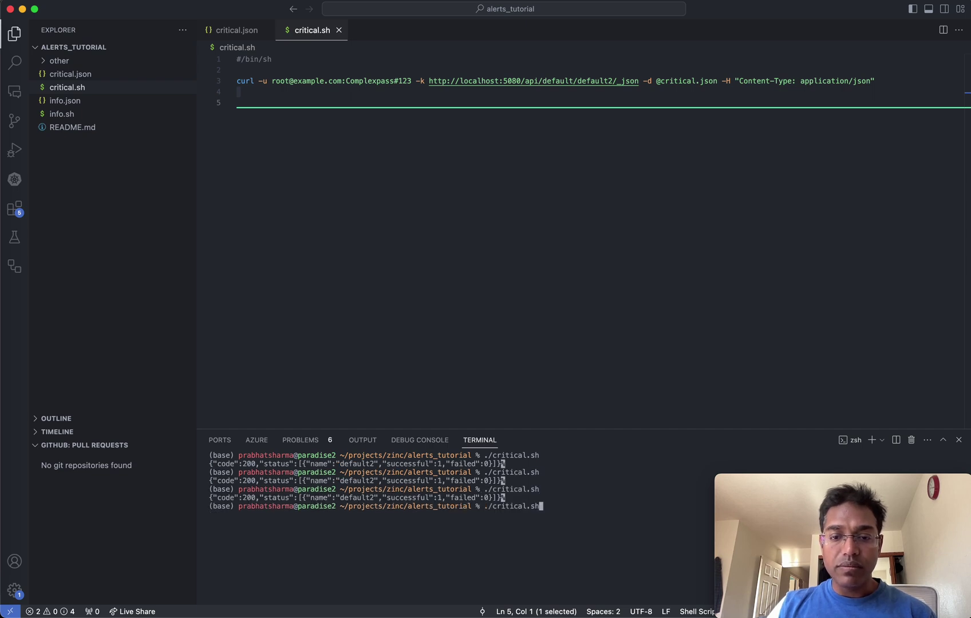
pyautogui.press('Return')
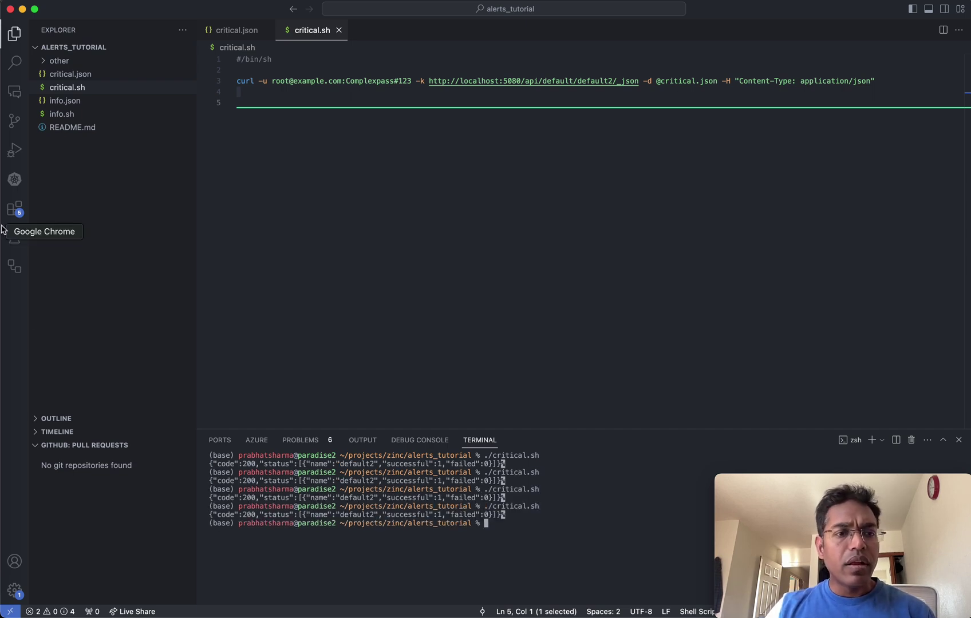
# Step: Switch to Slack and check the general channel for the alert notification
pyautogui.click(4, 326)
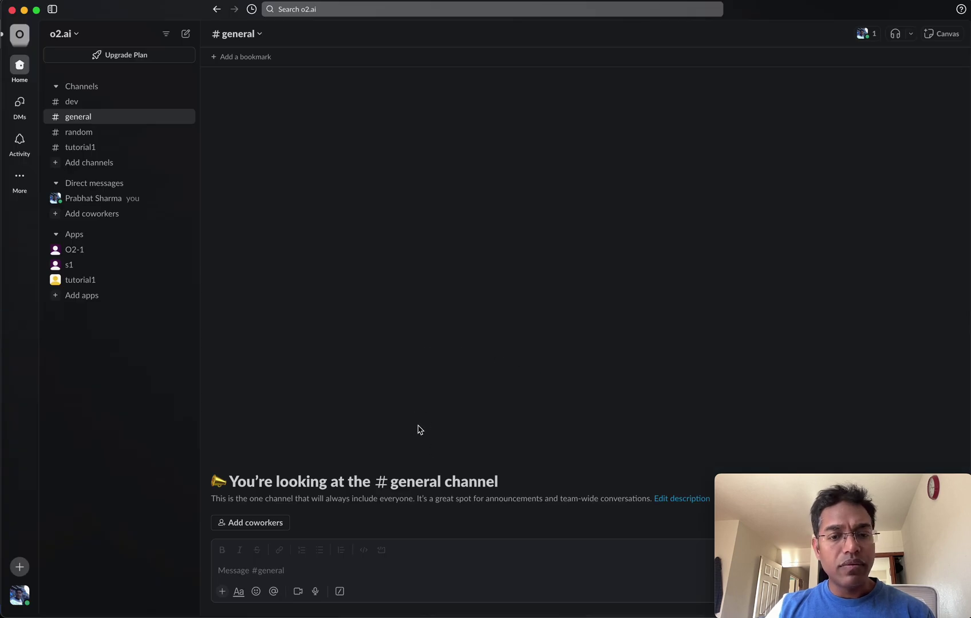
pyautogui.moveTo(358, 507); pyautogui.dragTo(354, 507)
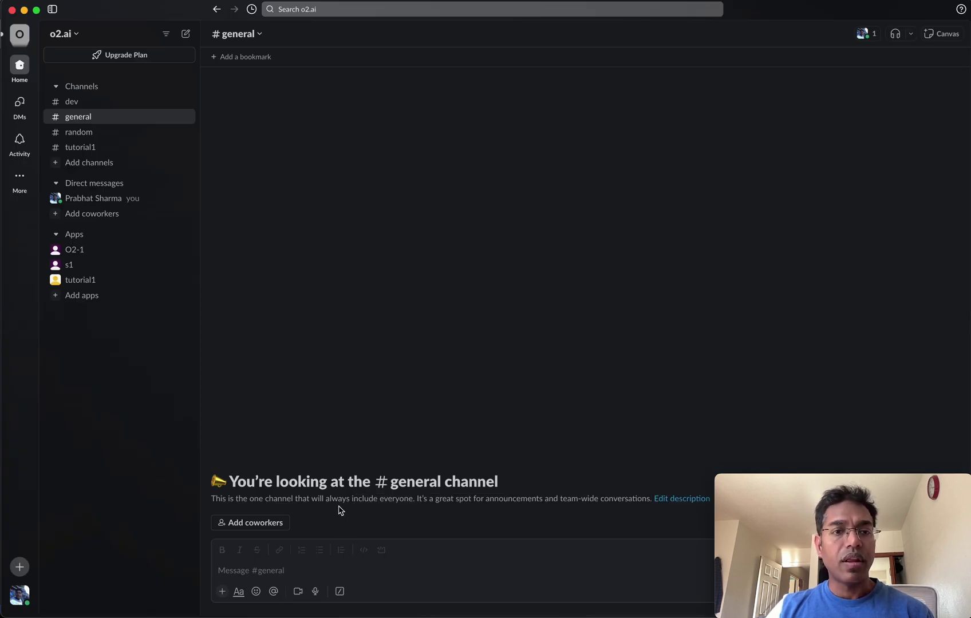
pyautogui.press('super+Tab')
pyautogui.press('super+Tab')
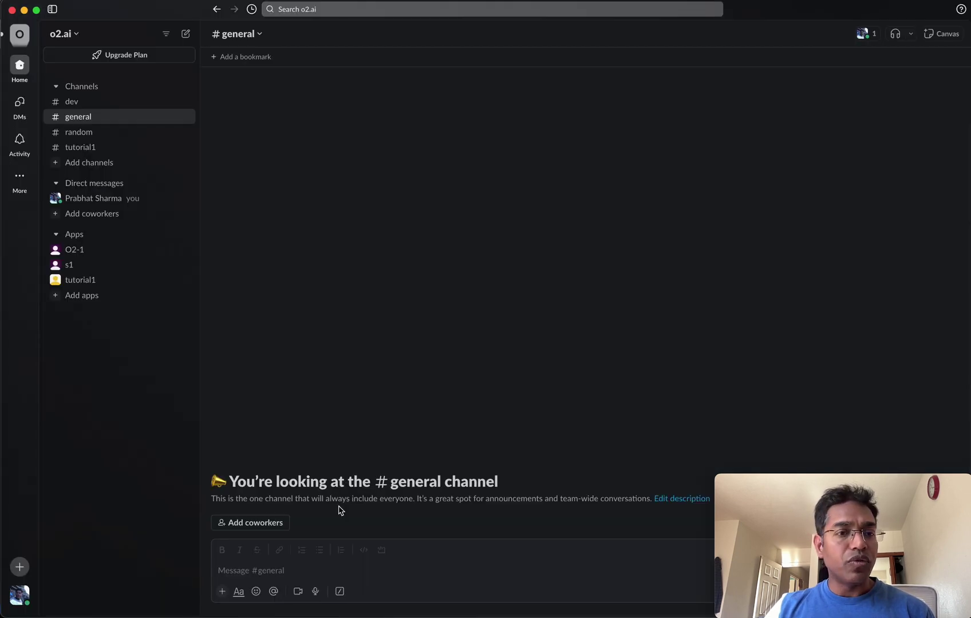
# Step: Switch to Chrome, review the settings of the template variables tutorial alert, and open the slack1 template for editing
pyautogui.click(2, 233)
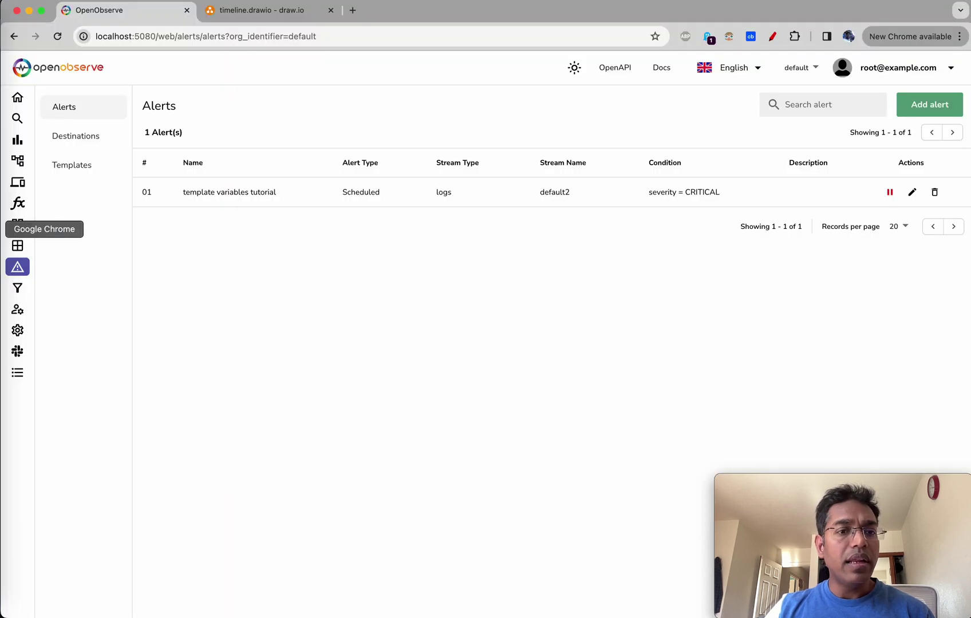
pyautogui.click(913, 191)
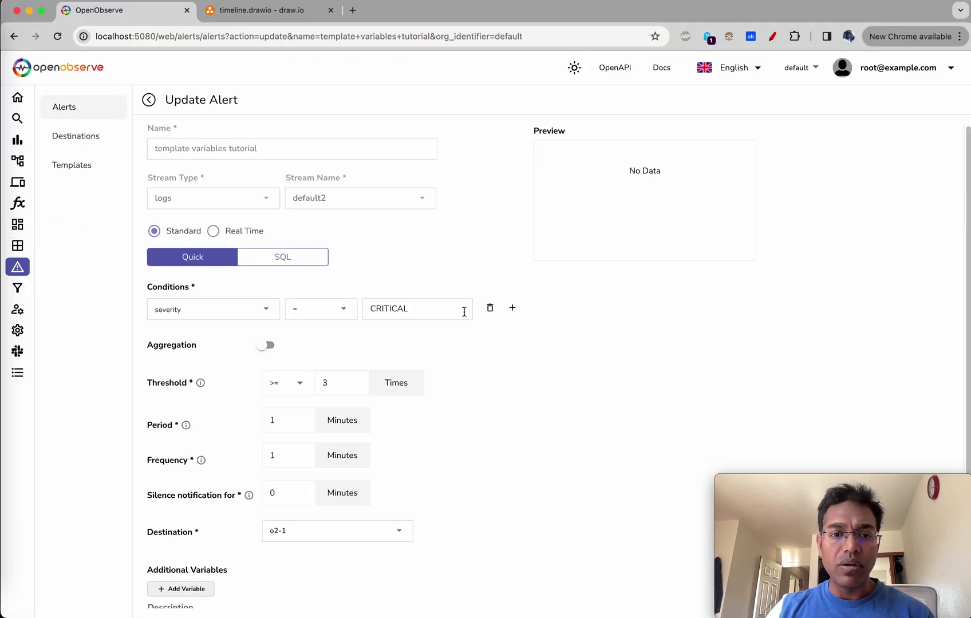
pyautogui.click(80, 164)
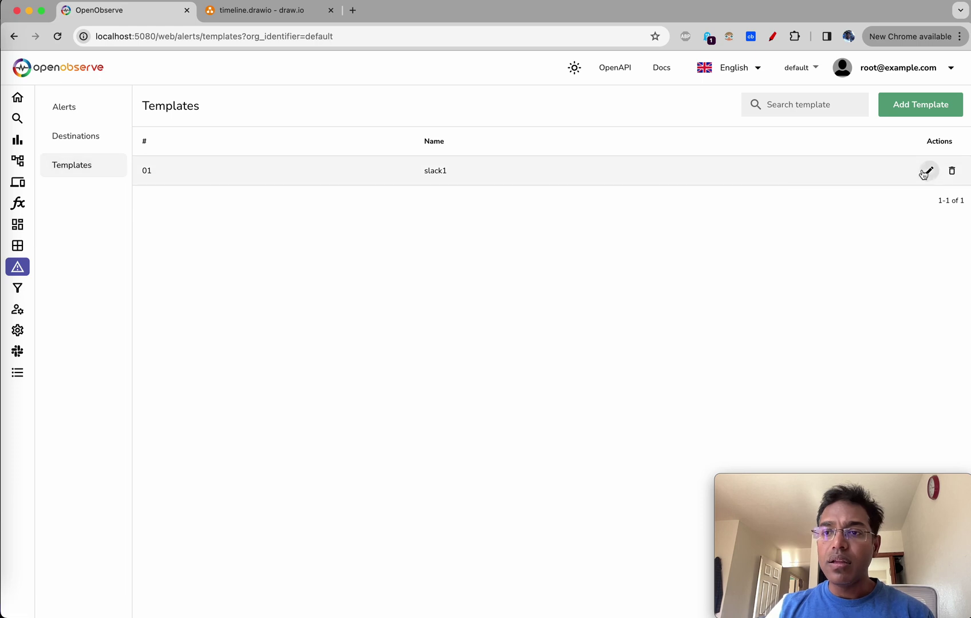
pyautogui.click(928, 171)
pyautogui.moveTo(240, 231); pyautogui.dragTo(347, 236)
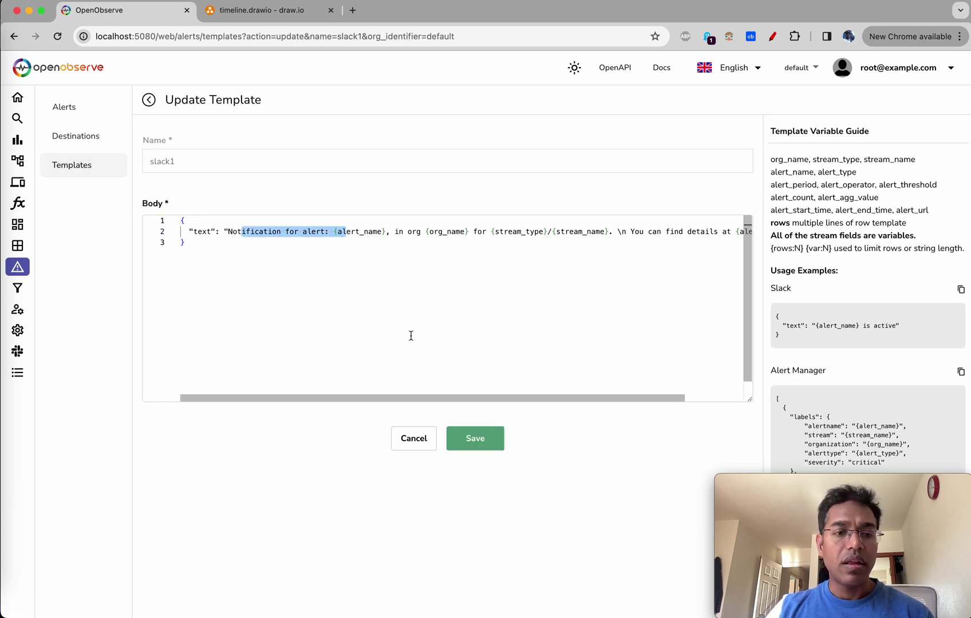
# Step: Switch to Slack and examine the alert notification in the general channel, especially the details URL at its end
pyautogui.press('super+Tab')
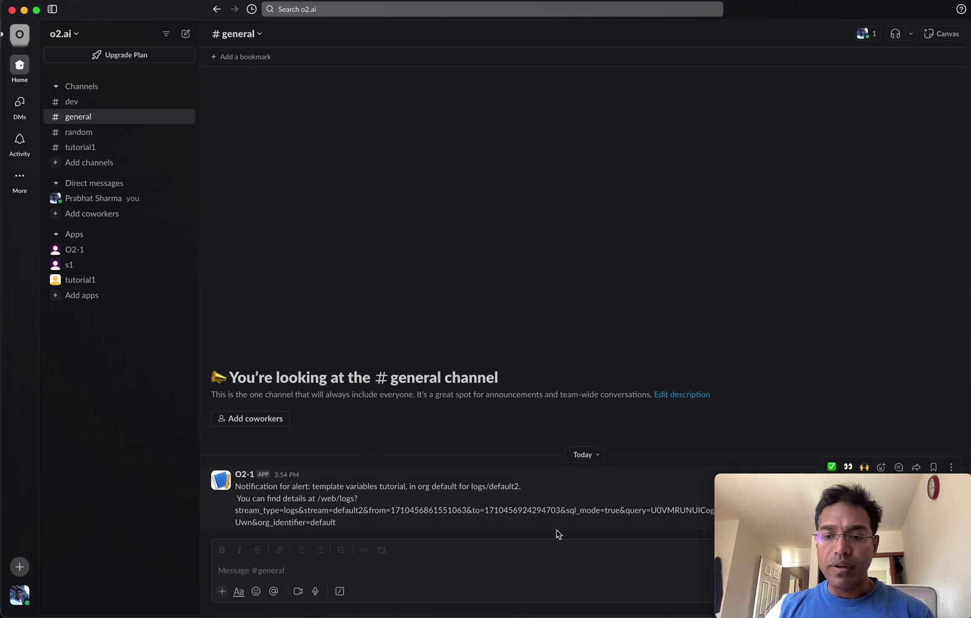
pyautogui.moveTo(824, 484); pyautogui.dragTo(774, 122)
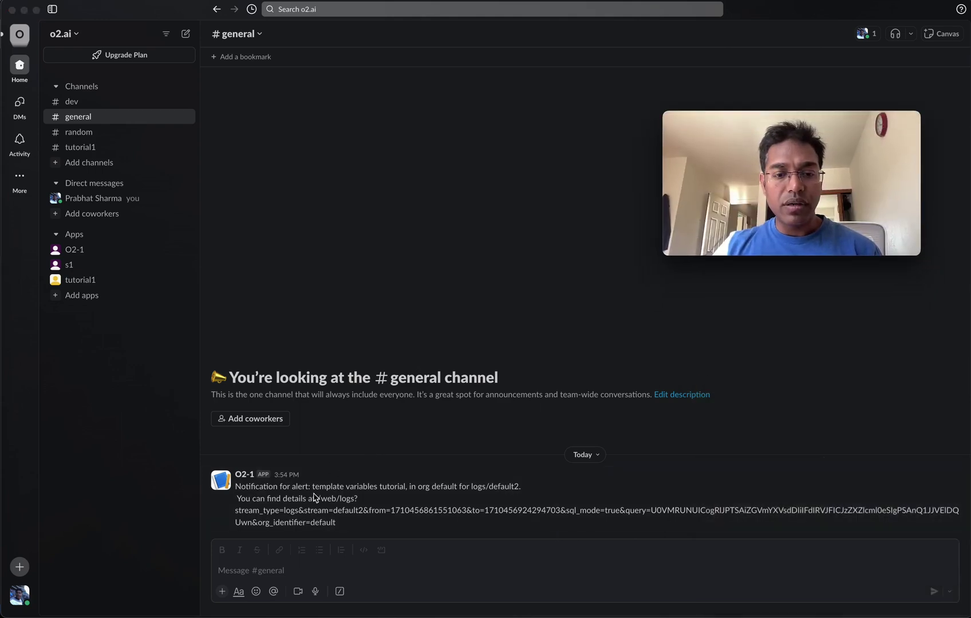
pyautogui.click(387, 486)
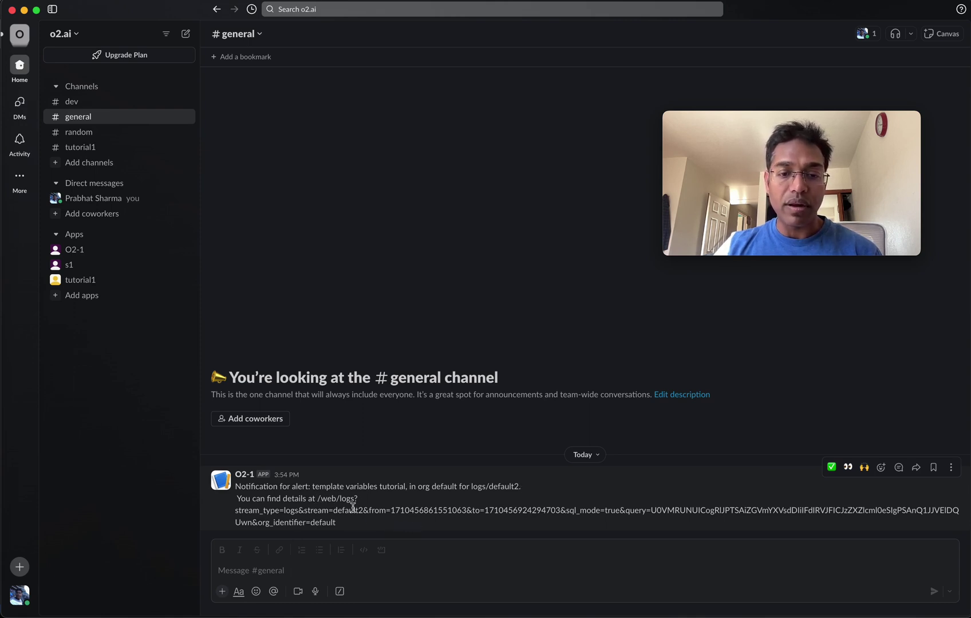
pyautogui.moveTo(317, 499); pyautogui.dragTo(953, 522)
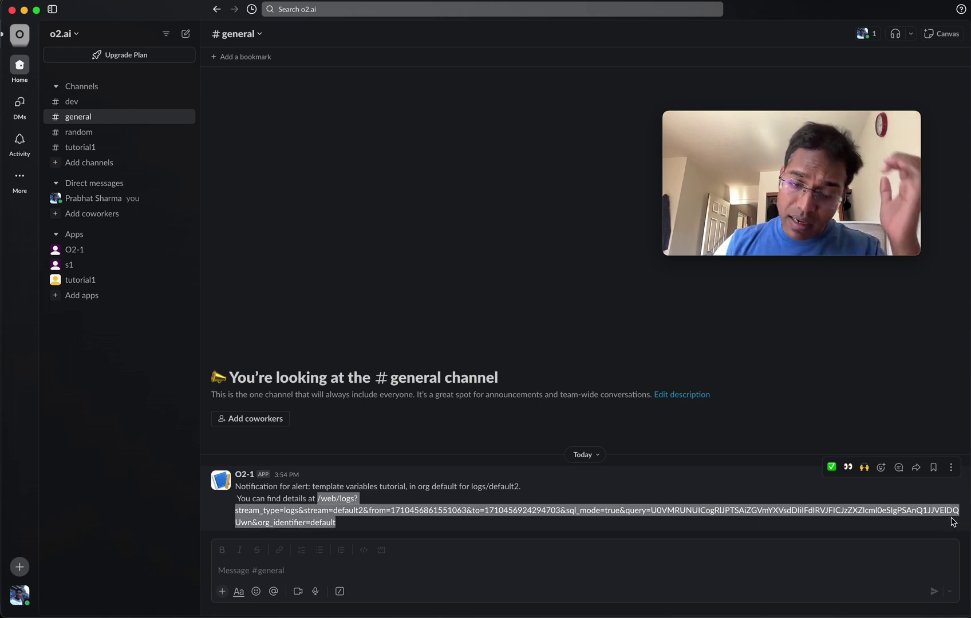
pyautogui.click(360, 527)
pyautogui.click(328, 500)
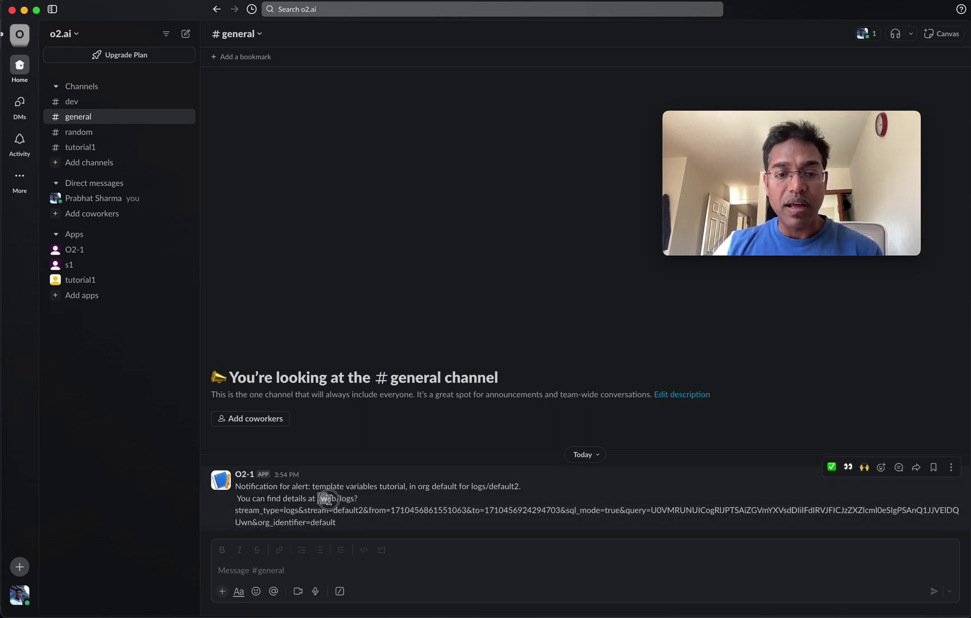
pyautogui.click(318, 501)
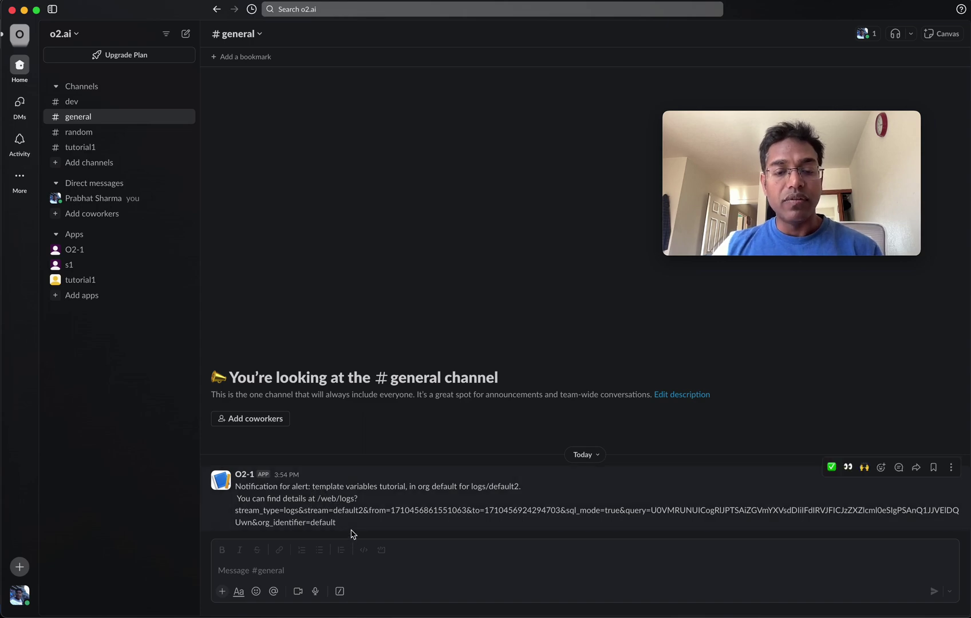
pyautogui.press('super+Tab')
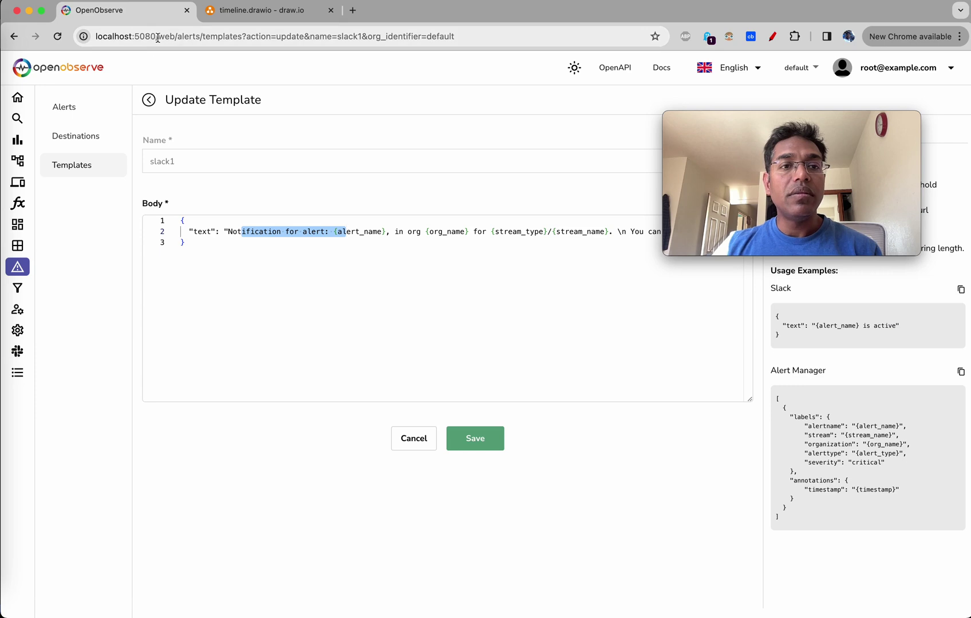
pyautogui.moveTo(157, 37); pyautogui.dragTo(51, 36)
pyautogui.press('super+c')
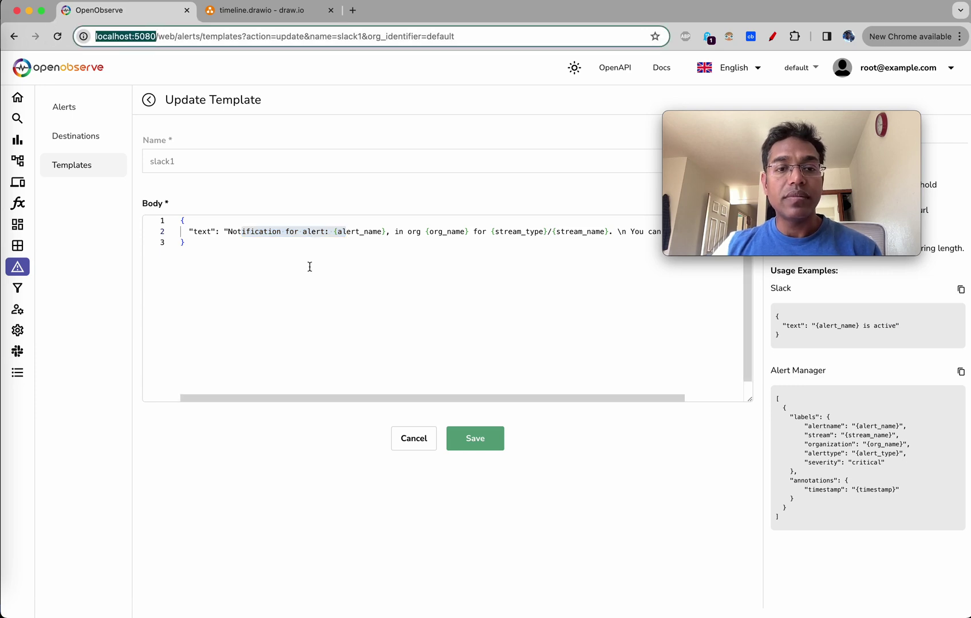
pyautogui.moveTo(766, 125); pyautogui.dragTo(768, 390)
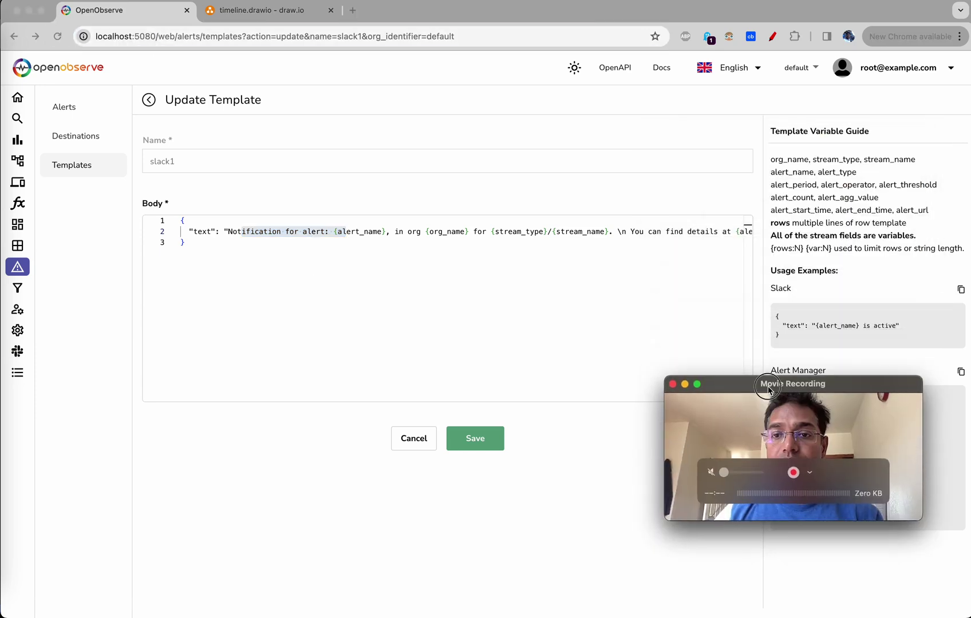
pyautogui.click(689, 231)
pyautogui.press('End')
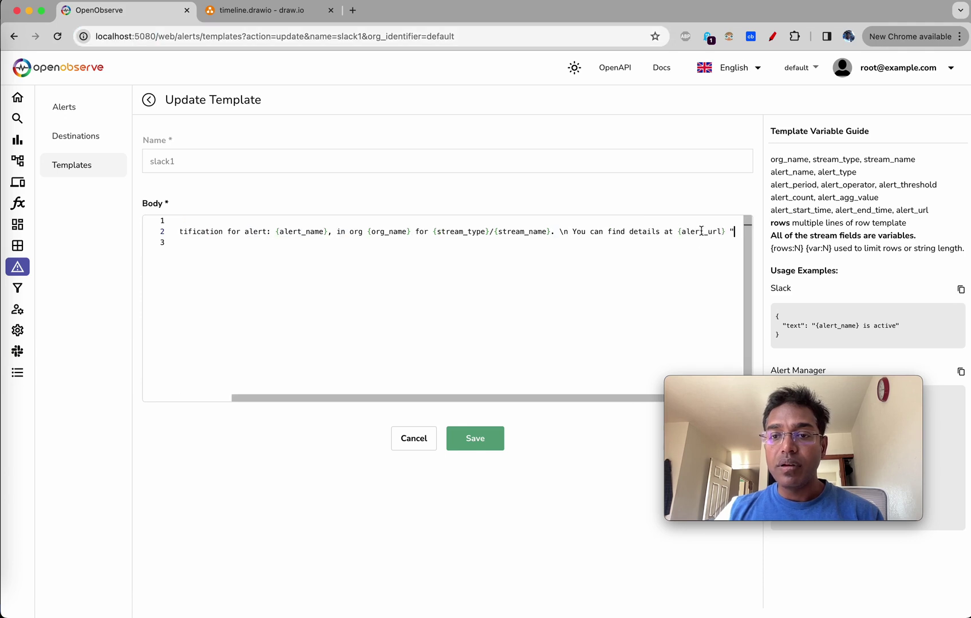
pyautogui.click(679, 231)
pyautogui.press('super+v')
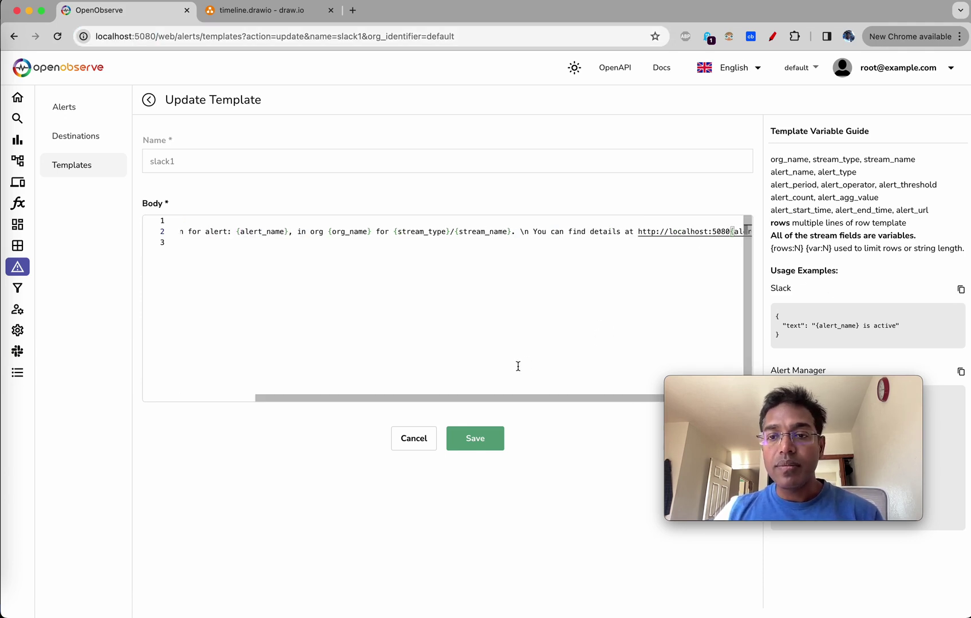
# Step: Check the full message text with its details link and save the slack1 template
pyautogui.moveTo(529, 399); pyautogui.dragTo(656, 399)
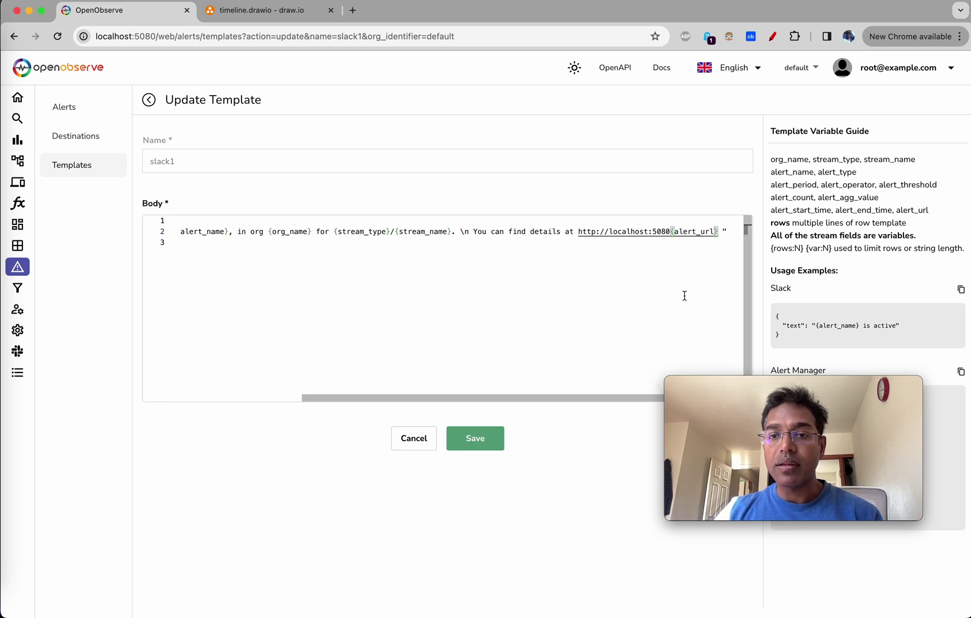
pyautogui.click(541, 252)
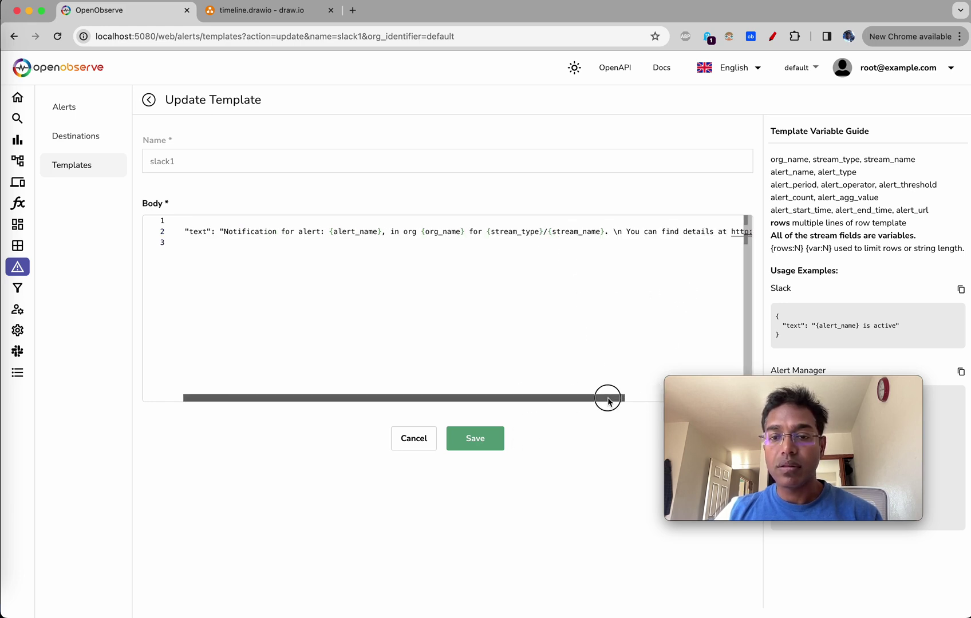
pyautogui.moveTo(609, 397); pyautogui.dragTo(728, 398)
pyautogui.doubleClick(527, 231)
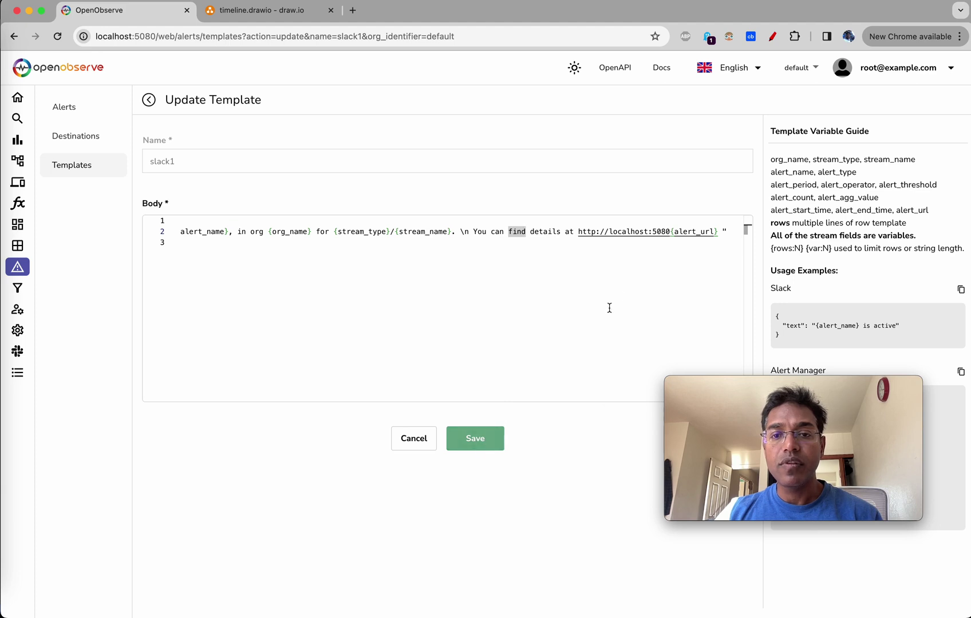
pyautogui.click(466, 436)
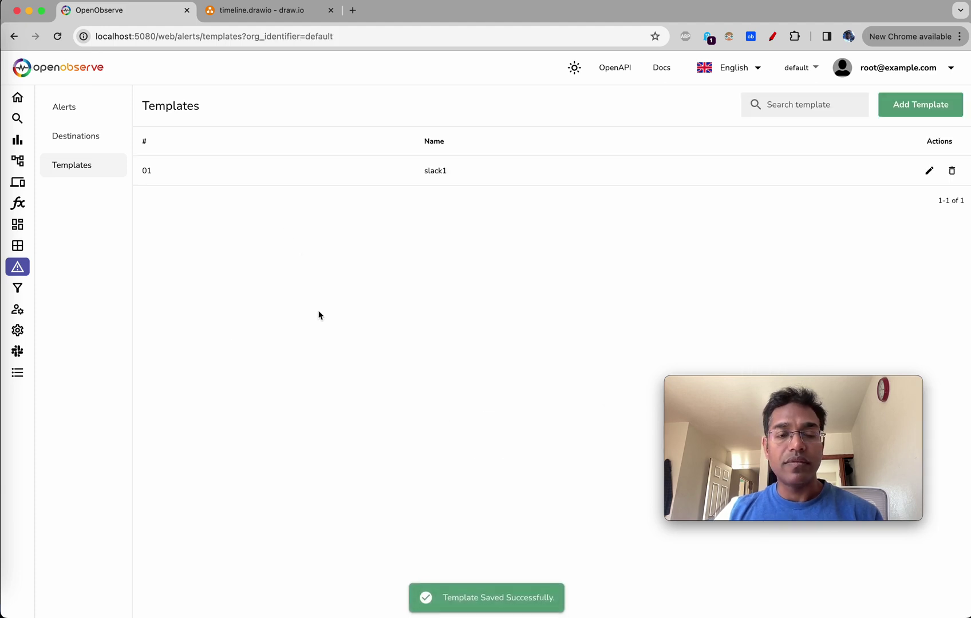
# Step: Switch to Visual Studio Code and run ./critical.sh nine times, clearing the terminal before and after the runs
pyautogui.click(3, 137)
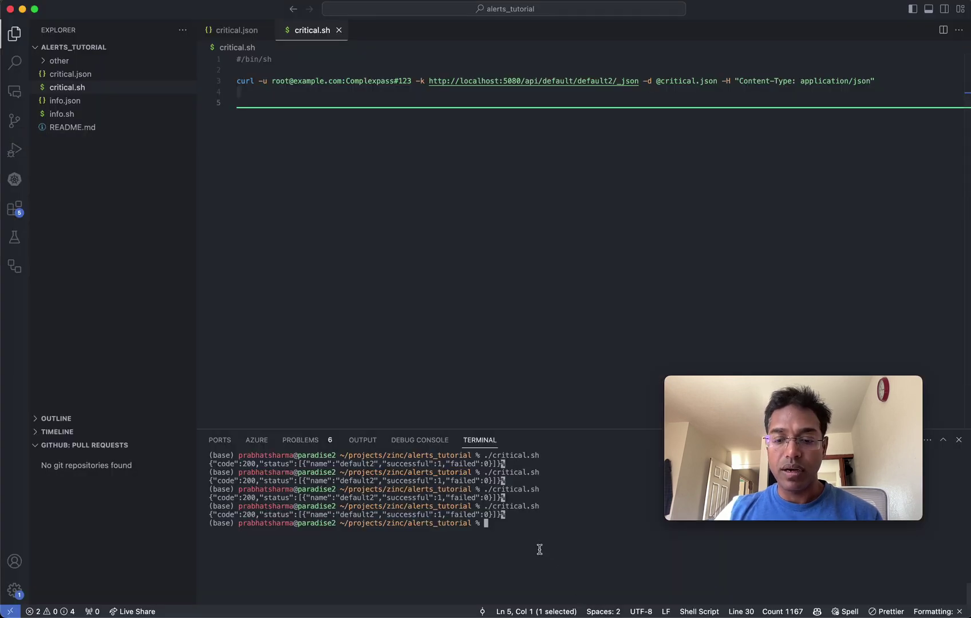
pyautogui.press('super+k')
pyautogui.press('Up')
pyautogui.press('Return')
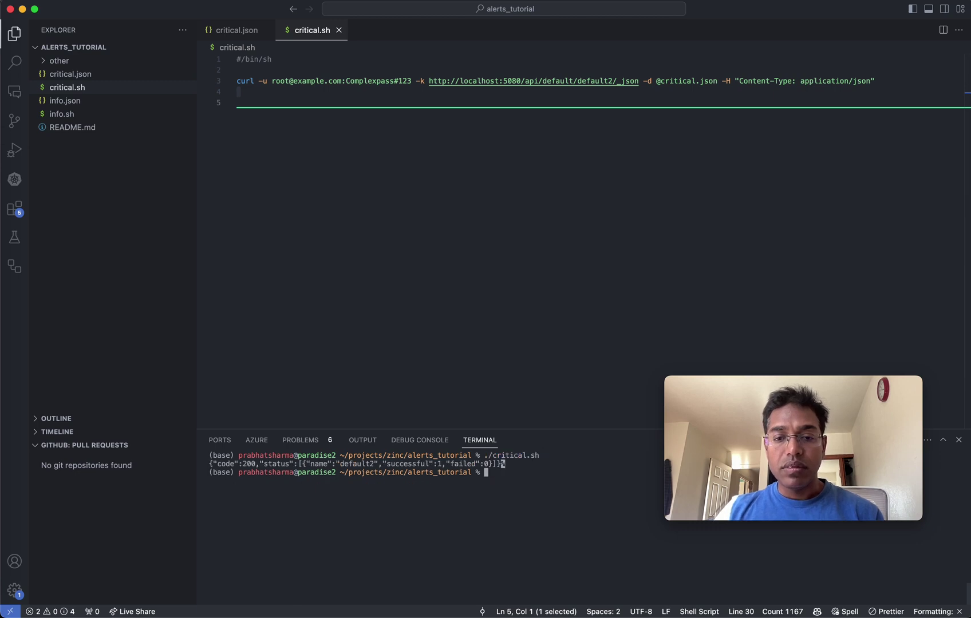
pyautogui.press('Up')
pyautogui.press('Return')
pyautogui.press('Up')
pyautogui.press('Return')
pyautogui.press('Up')
pyautogui.press('Return')
pyautogui.press('Up')
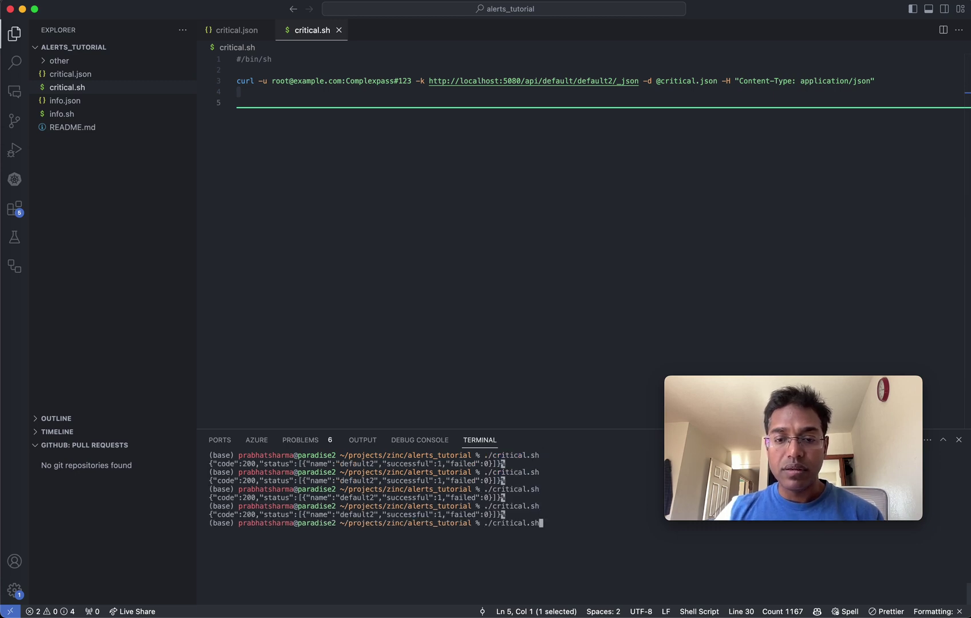
pyautogui.press('Return')
pyautogui.press('Up')
pyautogui.press('Return')
pyautogui.press('Up')
pyautogui.press('Return')
pyautogui.press('Up')
pyautogui.press('Return')
pyautogui.press('Up')
pyautogui.press('Return')
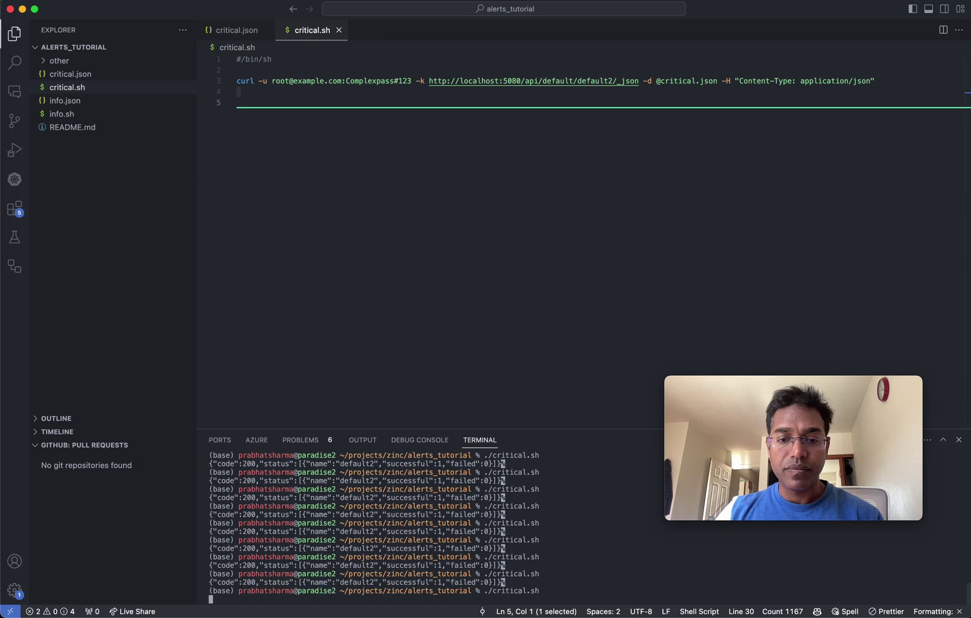
pyautogui.press('super+k')
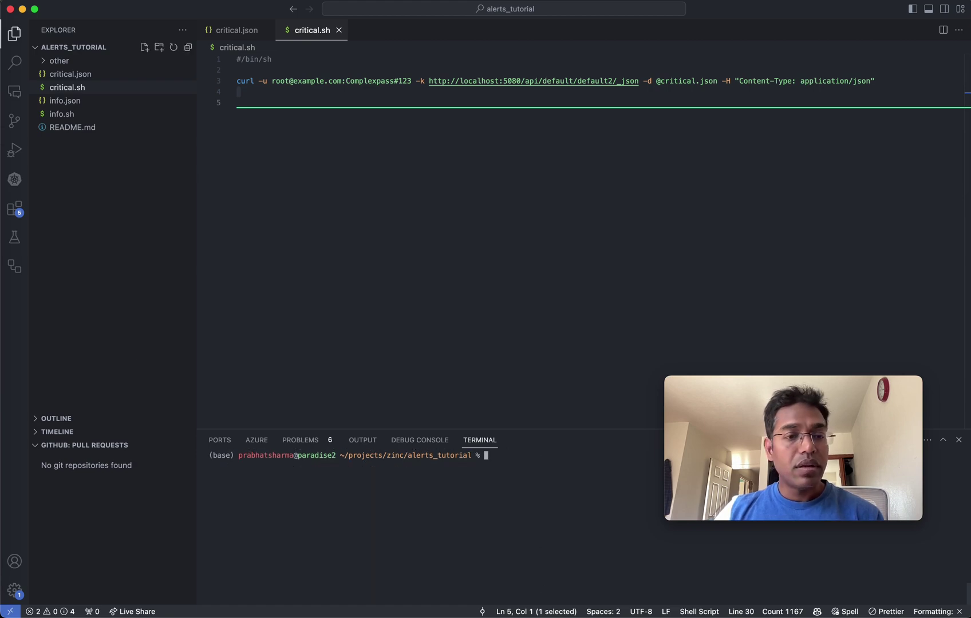
# Step: Switch to Slack and examine the details URL in the general channel's alert notification
pyautogui.click(8, 293)
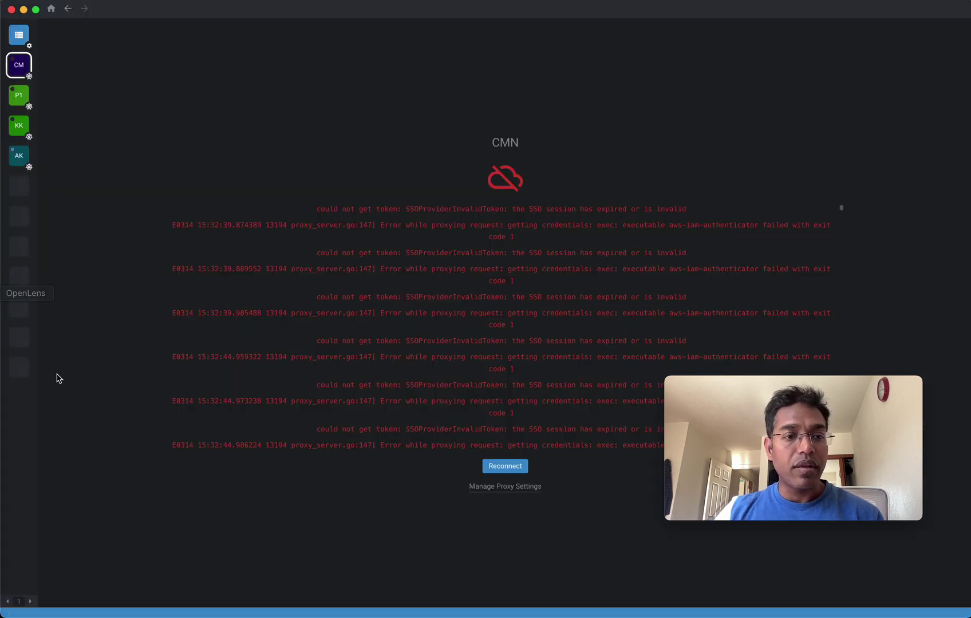
pyautogui.click(8, 325)
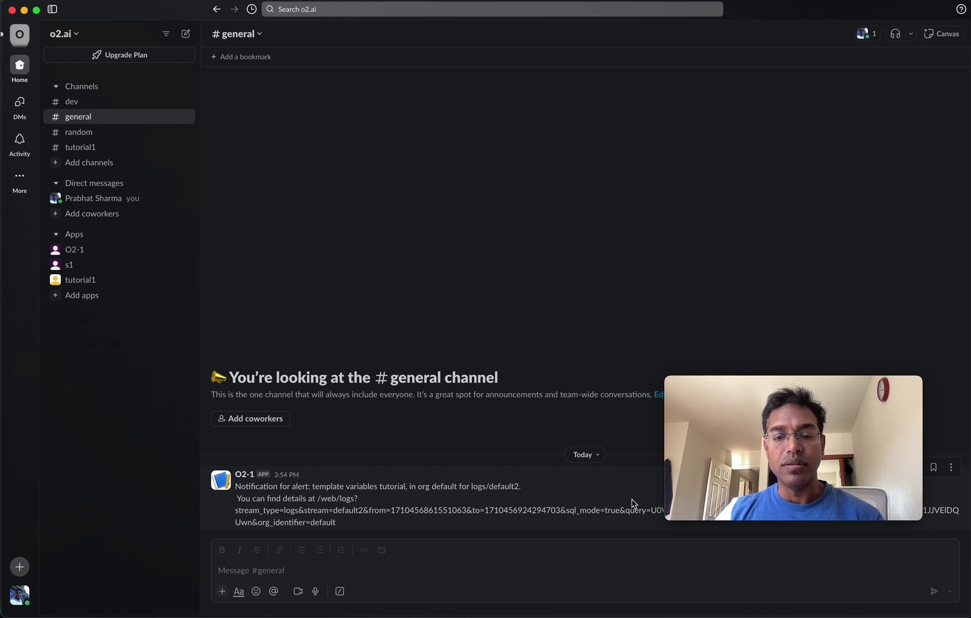
pyautogui.moveTo(801, 387); pyautogui.dragTo(850, 82)
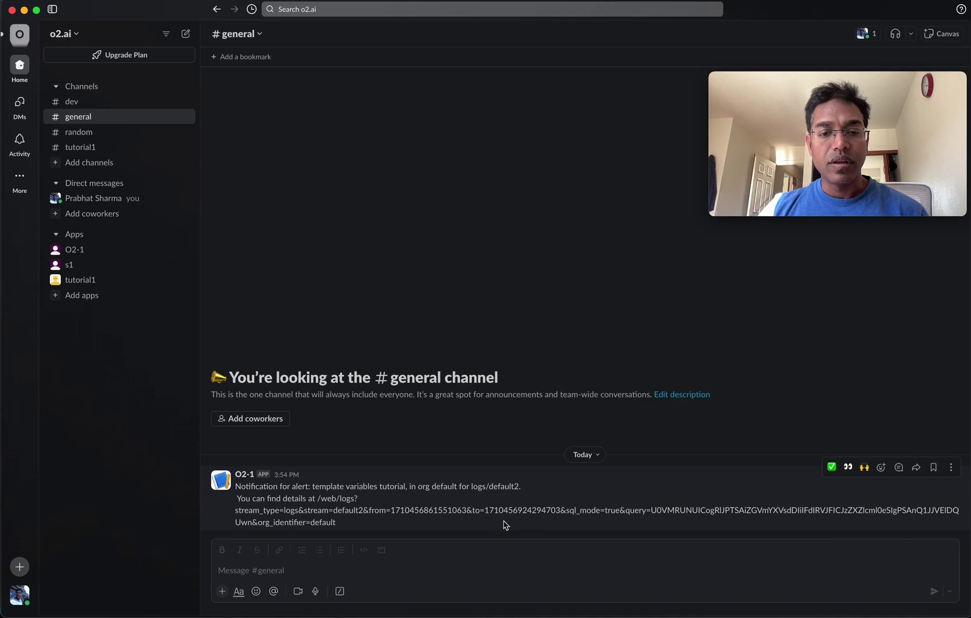
pyautogui.tripleClick(264, 518)
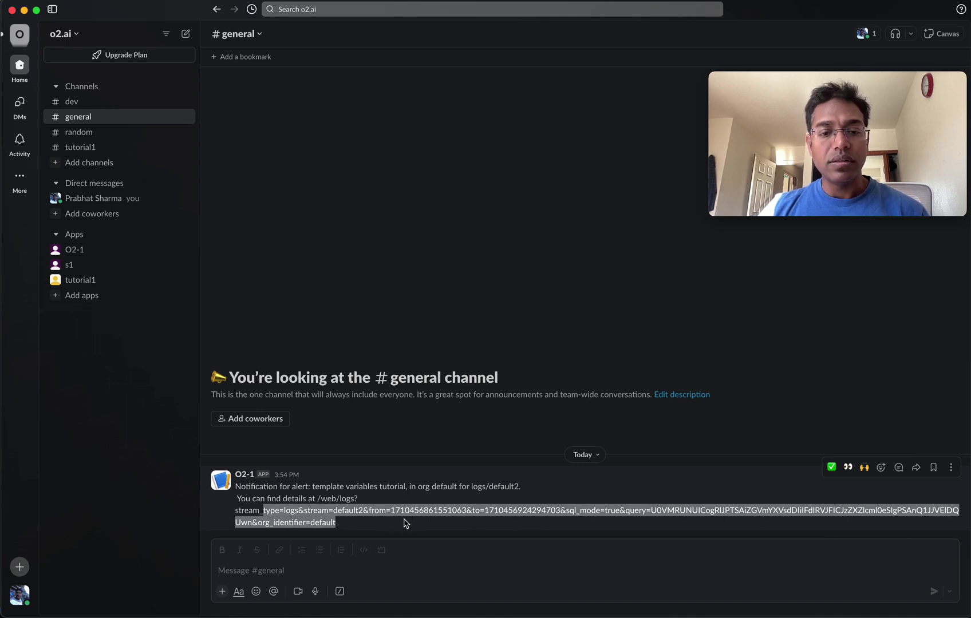
pyautogui.click(403, 520)
pyautogui.moveTo(404, 522); pyautogui.dragTo(319, 511)
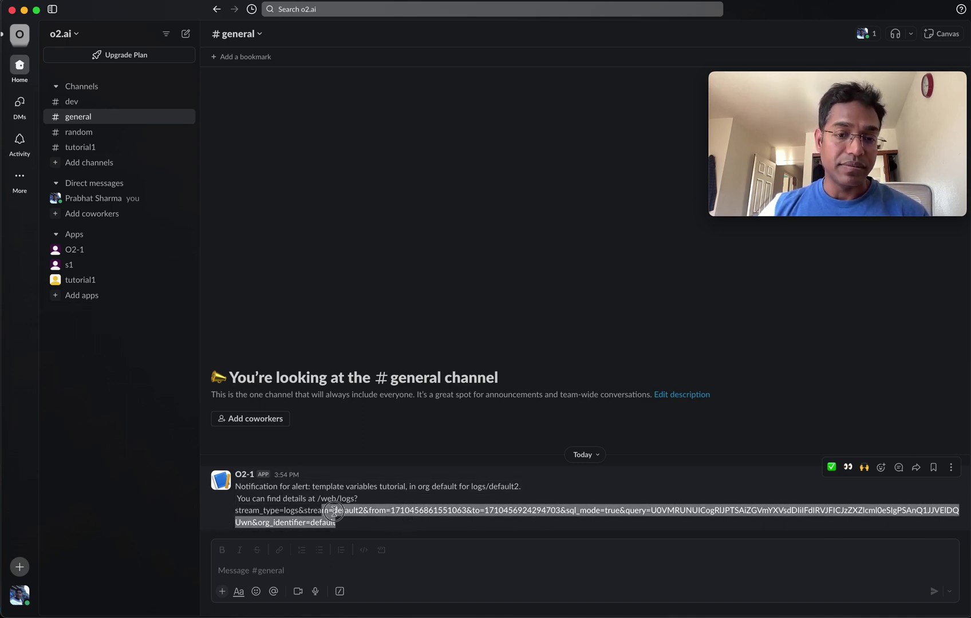
# Step: Compare the details URLs of the general channel's alert notifications and open the newest one's localhost:5080 link in Chrome
pyautogui.click(323, 506)
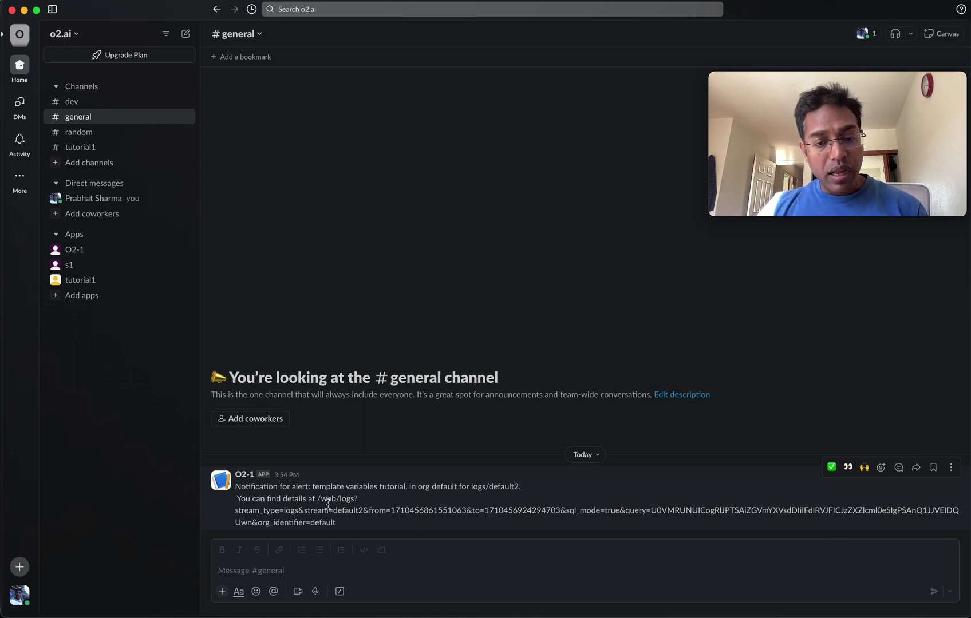
pyautogui.moveTo(318, 498); pyautogui.dragTo(340, 522)
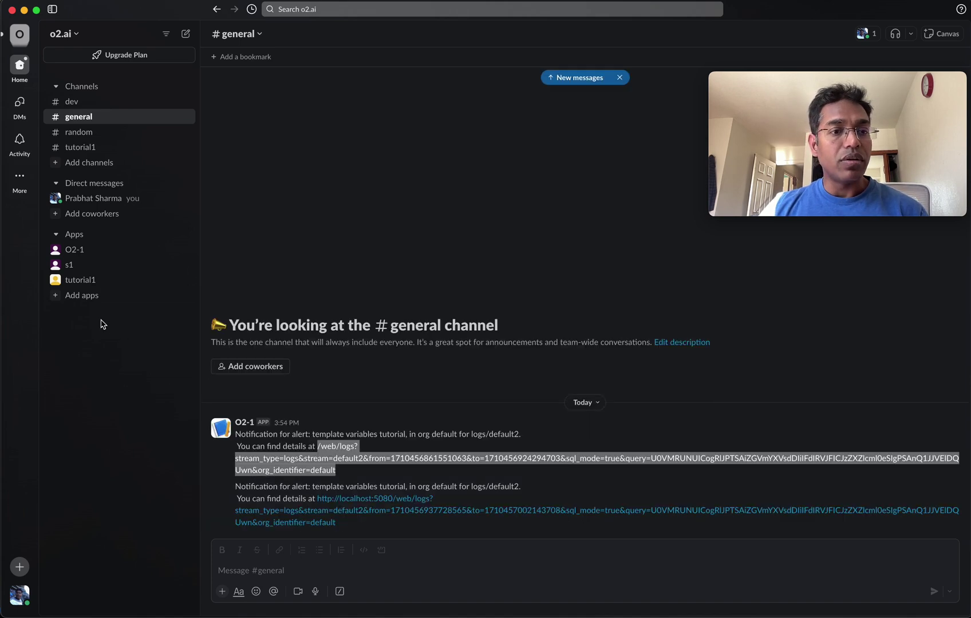
pyautogui.click(527, 486)
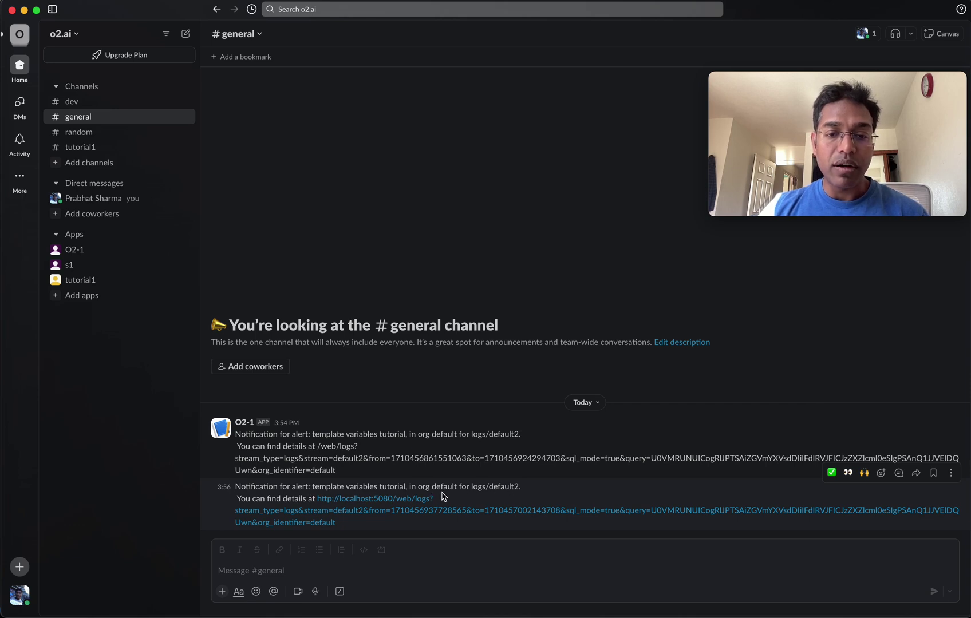
pyautogui.click(352, 515)
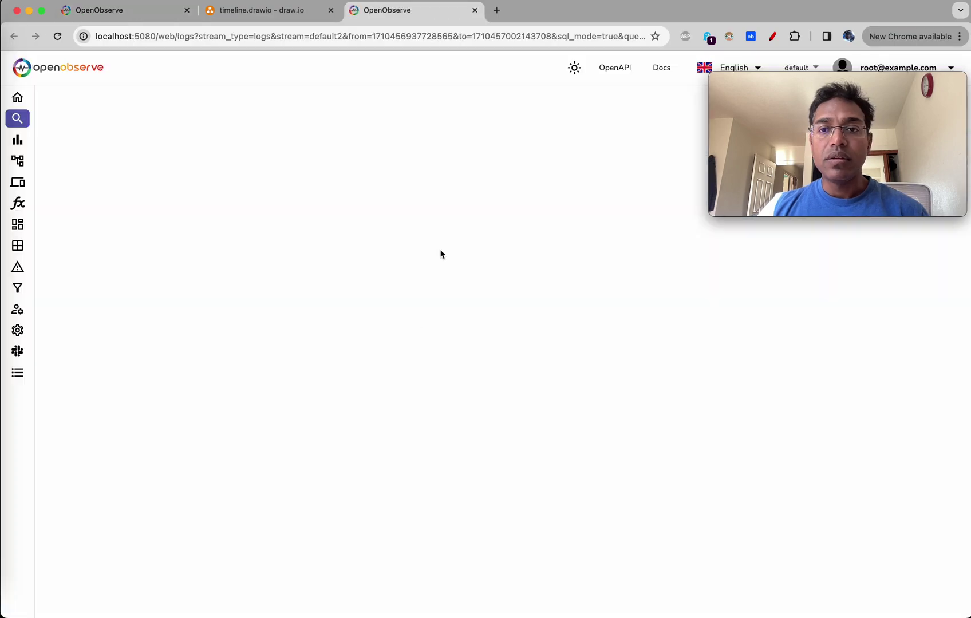
pyautogui.moveTo(837, 80); pyautogui.dragTo(809, 445)
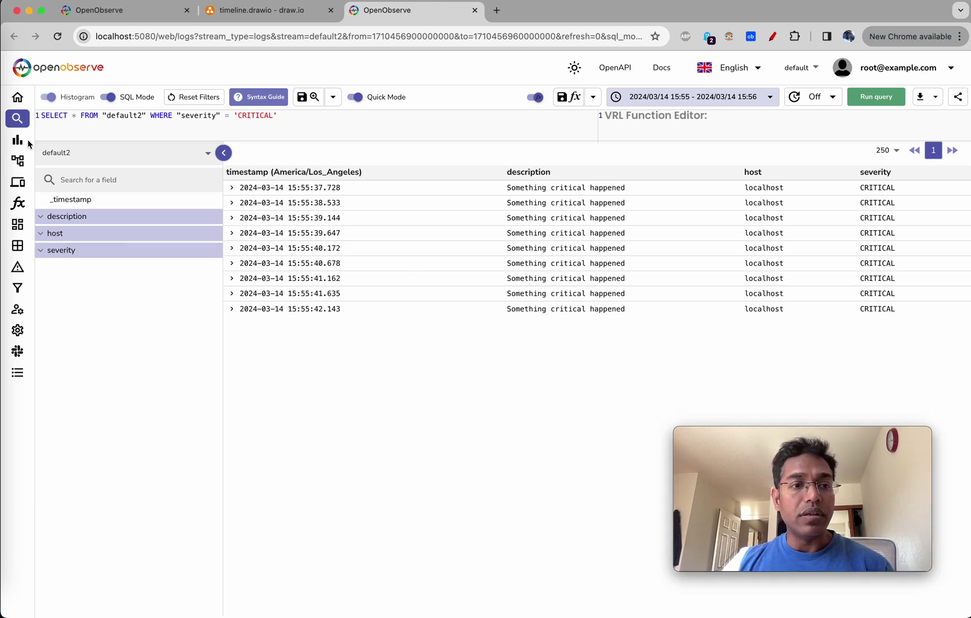
# Step: Switch back to Slack and examine the message wording of the newest alert notification in the general channel
pyautogui.click(17, 322)
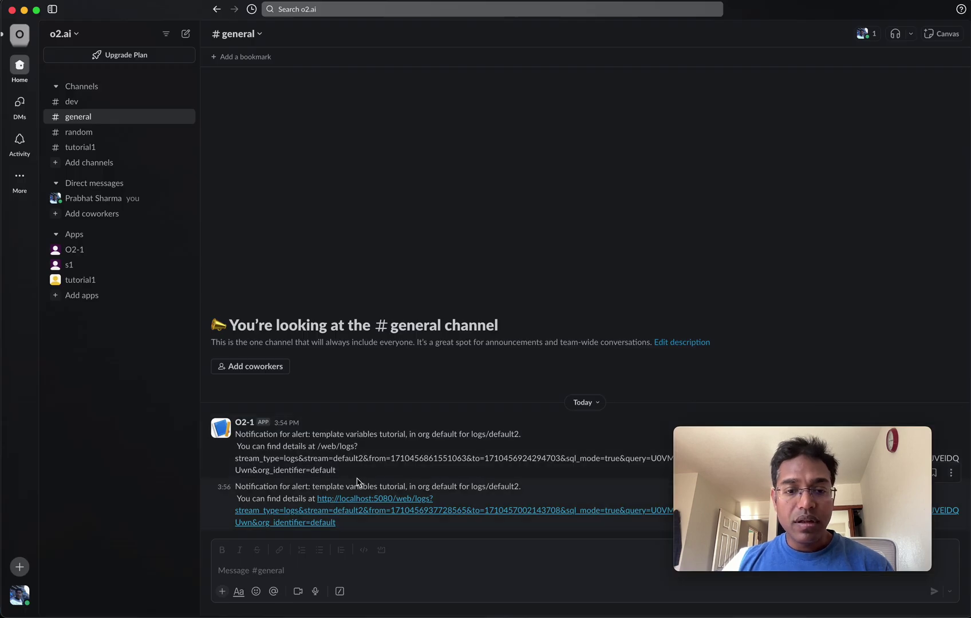
pyautogui.moveTo(314, 487); pyautogui.dragTo(453, 486)
pyautogui.click(511, 490)
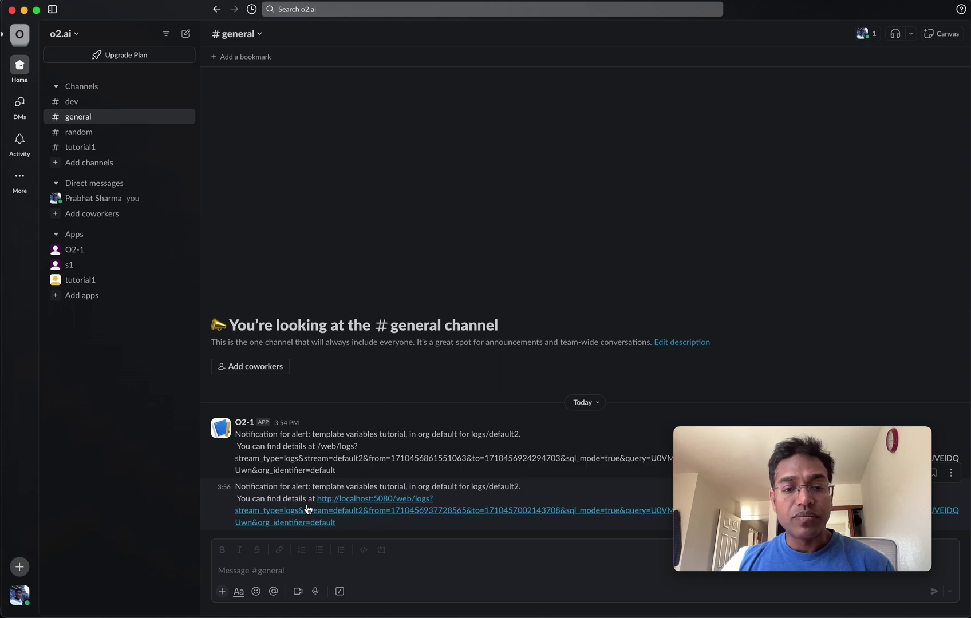
pyautogui.moveTo(244, 495); pyautogui.dragTo(283, 499)
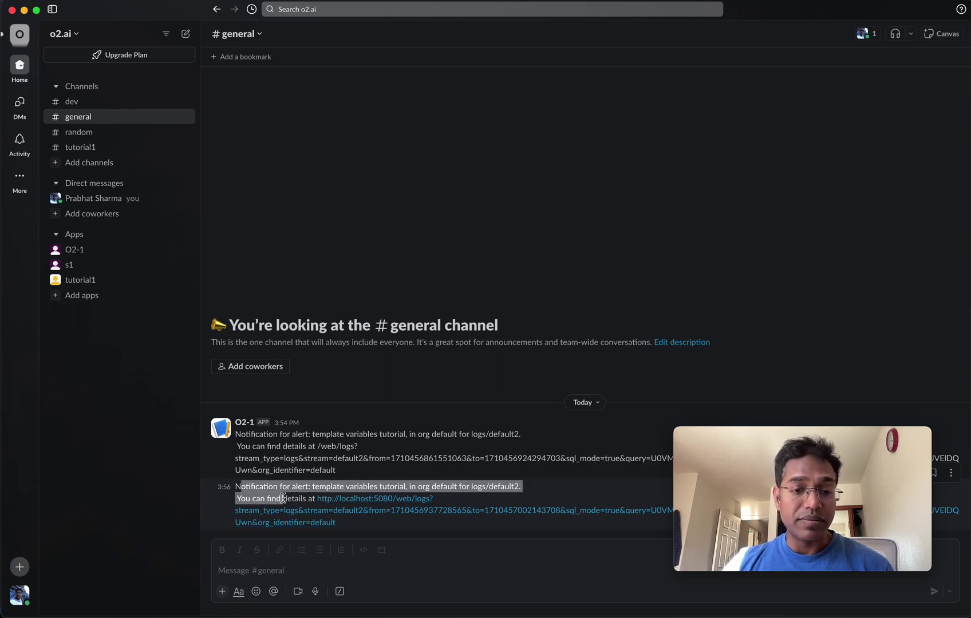
pyautogui.click(377, 529)
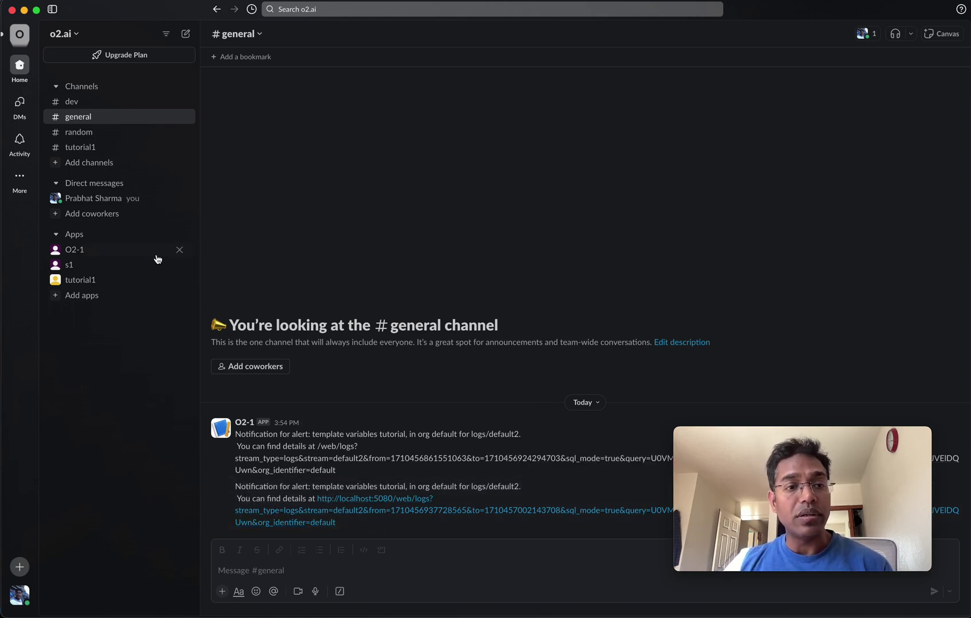
# Step: Switch to Chrome, open the slack1 alert template for editing and examine the {rows:N} and {var:N} entries in the Template Variable Guide
pyautogui.click(3, 229)
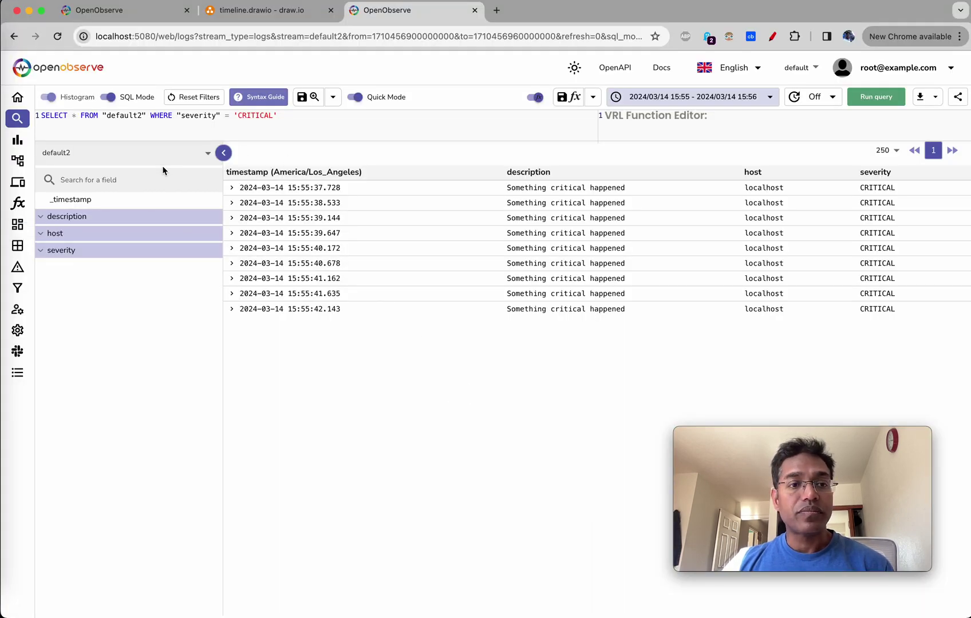
pyautogui.moveTo(26, 160)
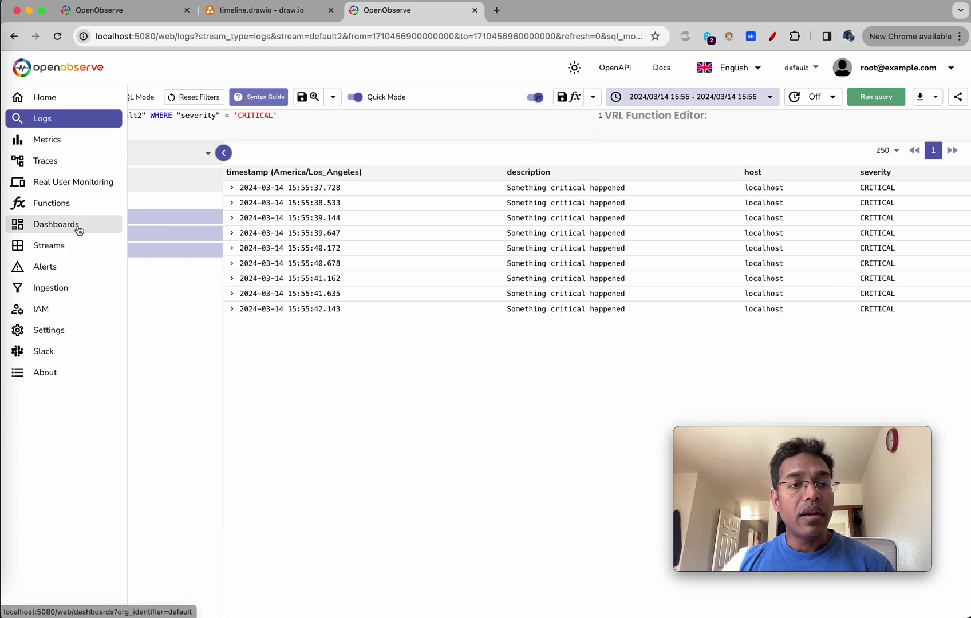
pyautogui.click(71, 270)
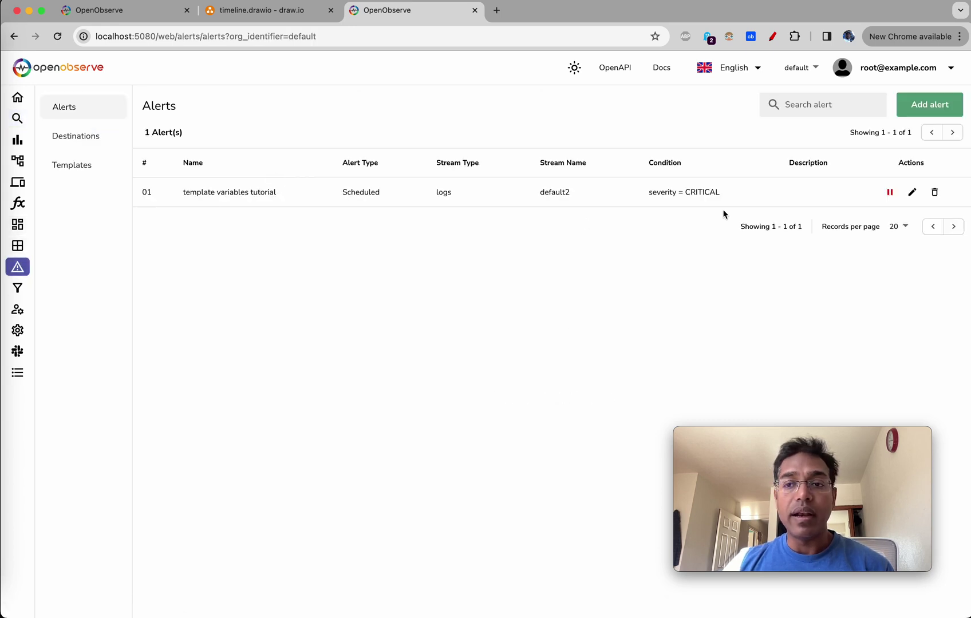
pyautogui.click(116, 172)
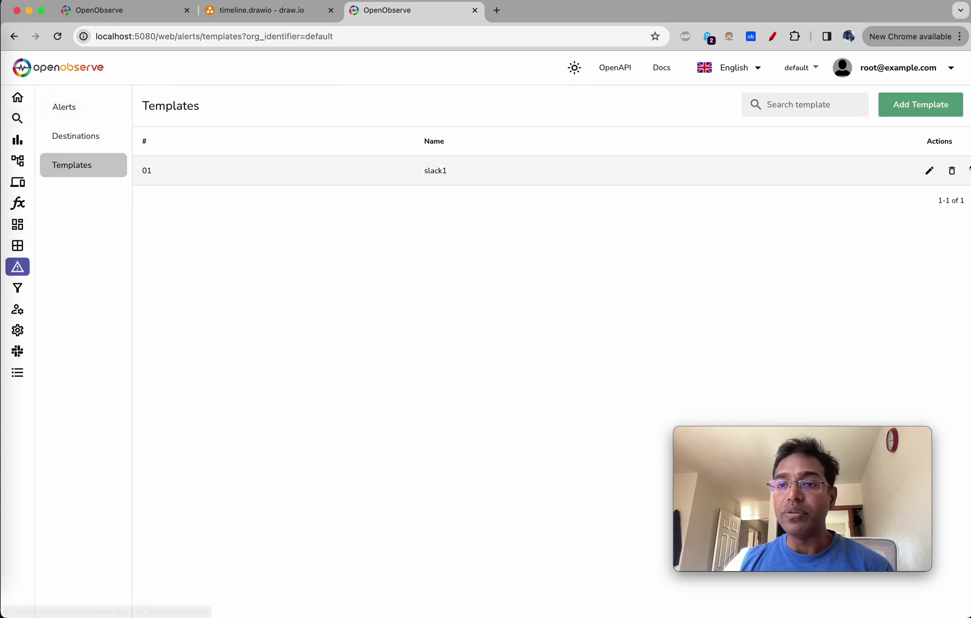
pyautogui.click(928, 169)
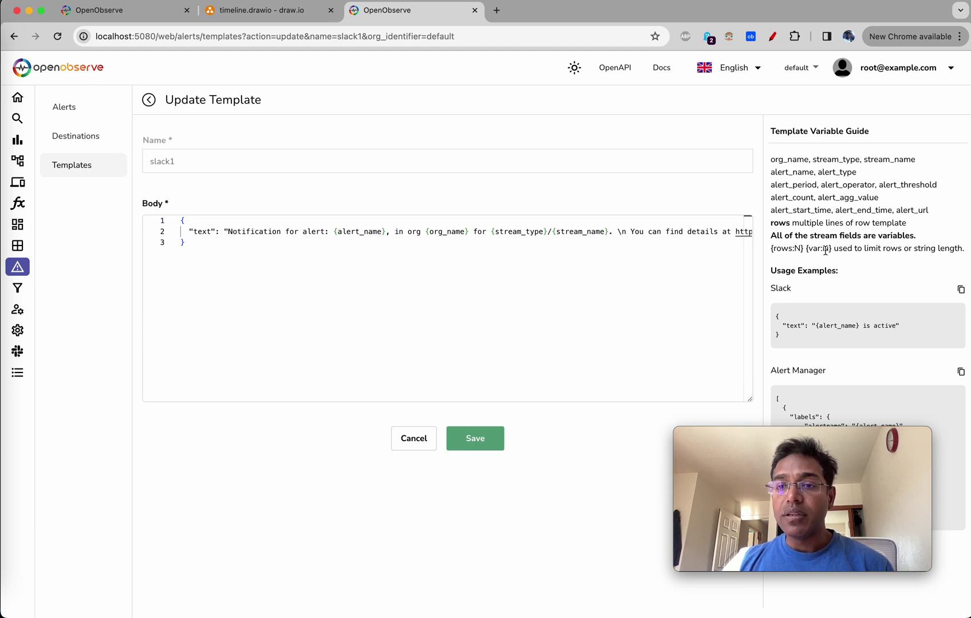
pyautogui.moveTo(775, 252); pyautogui.dragTo(813, 250)
pyautogui.click(808, 252)
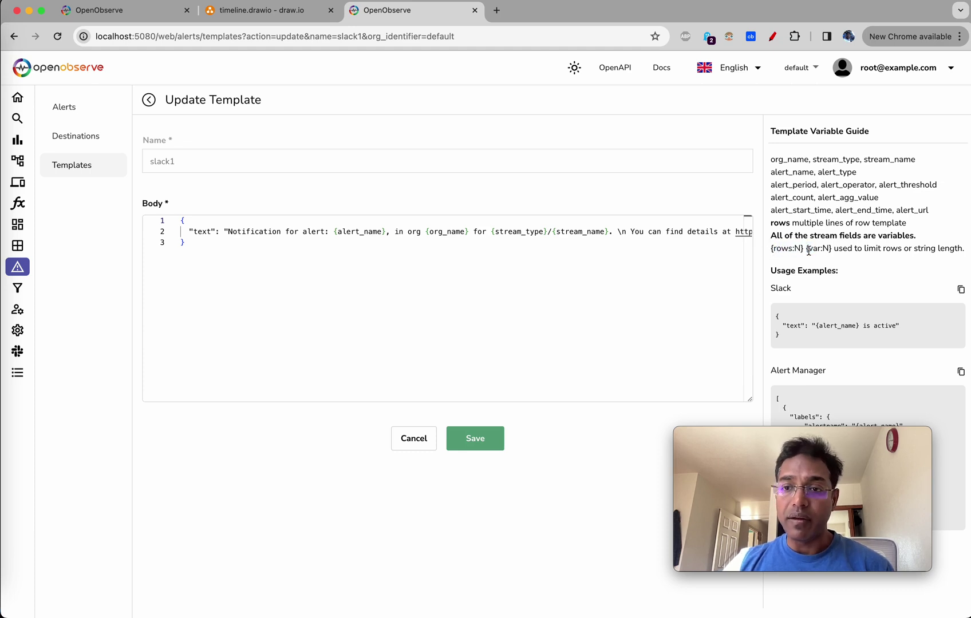
# Step: Open the template variables tutorial alert for editing at its Row Template field
pyautogui.click(88, 118)
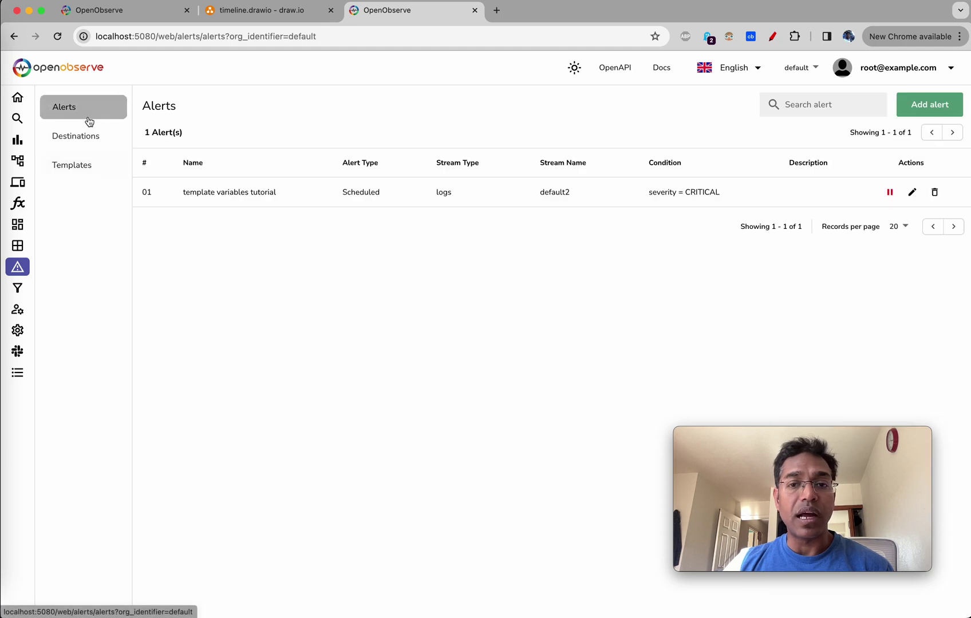
pyautogui.click(911, 193)
pyautogui.scroll(-4, 505, 238)
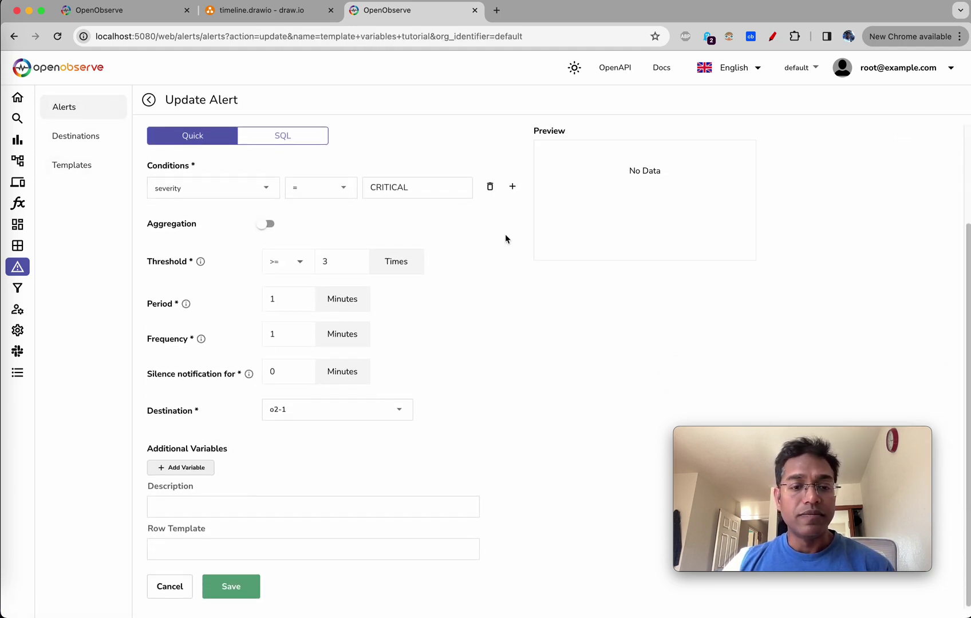
pyautogui.click(169, 552)
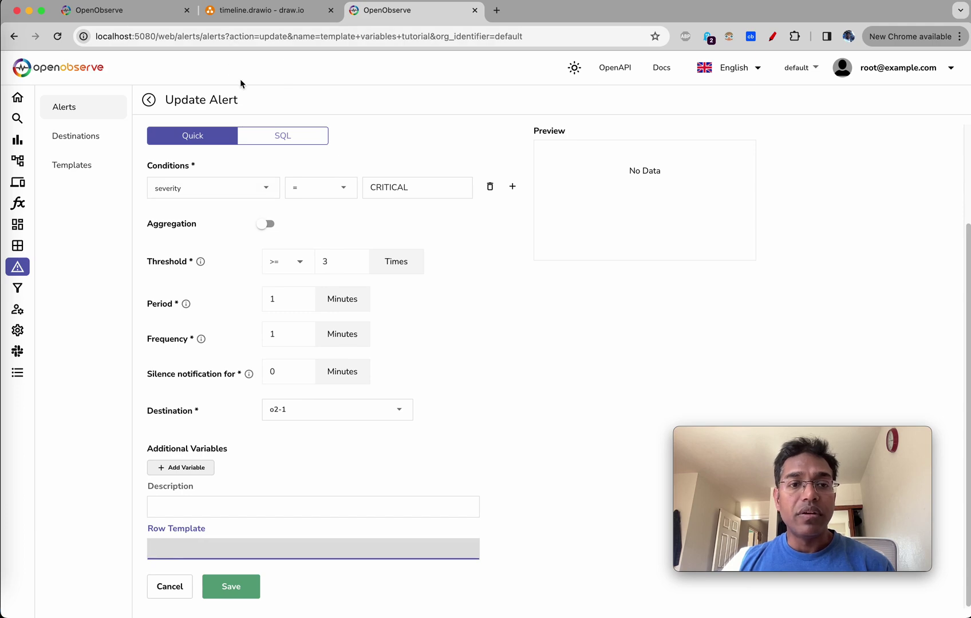
# Step: Examine the default2 logs in the first OpenObserve tab, switch to Slack and reopen the newest notification's details link
pyautogui.click(153, 15)
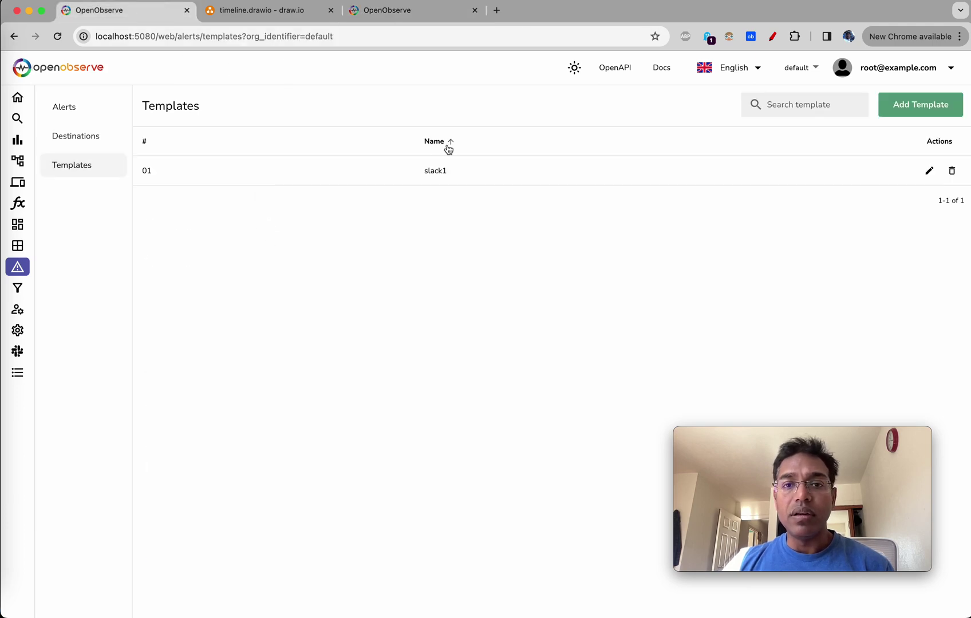
pyautogui.click(23, 125)
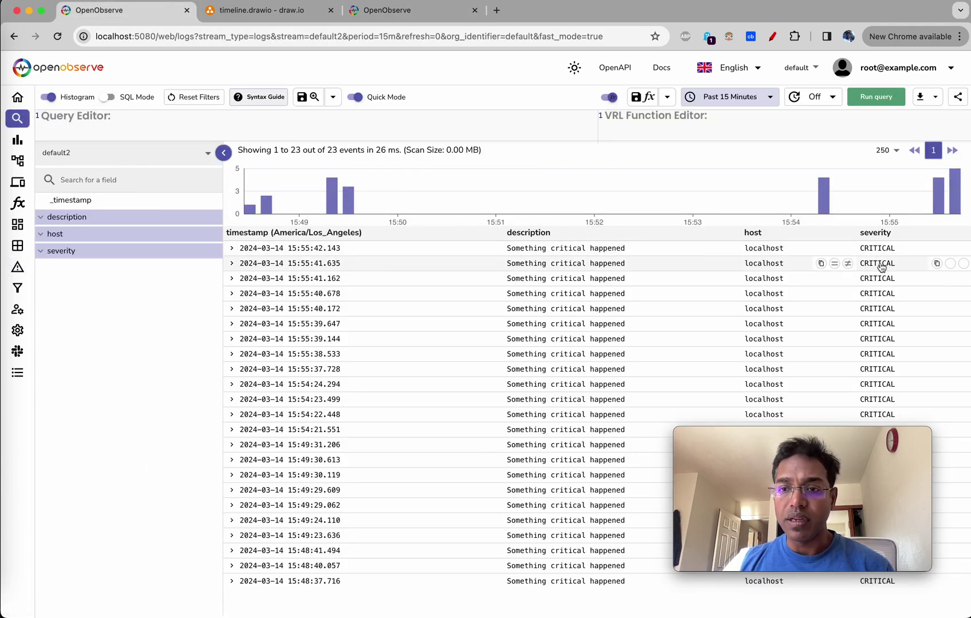
pyautogui.press('super+Tab')
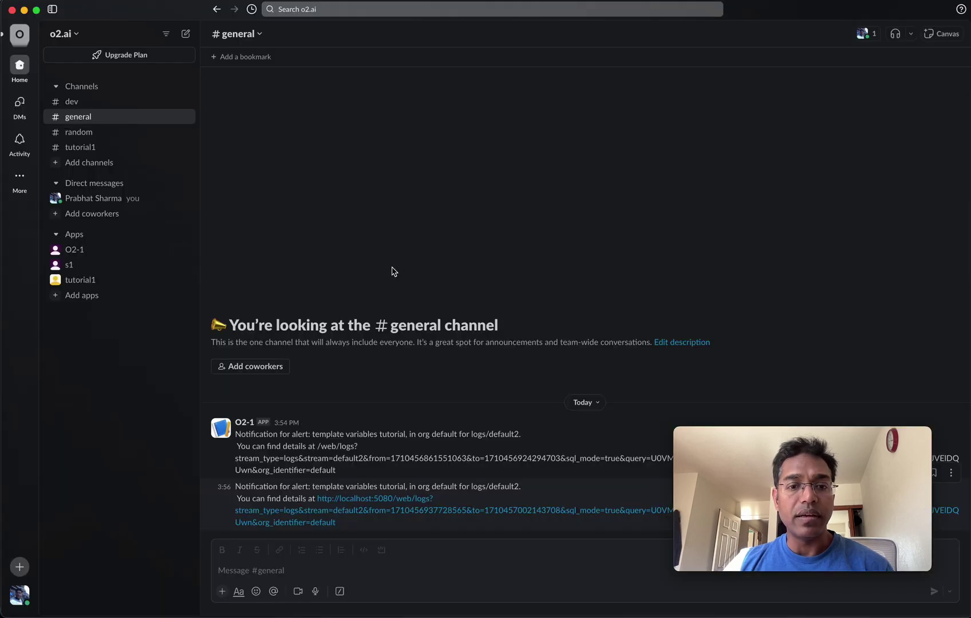
pyautogui.click(357, 502)
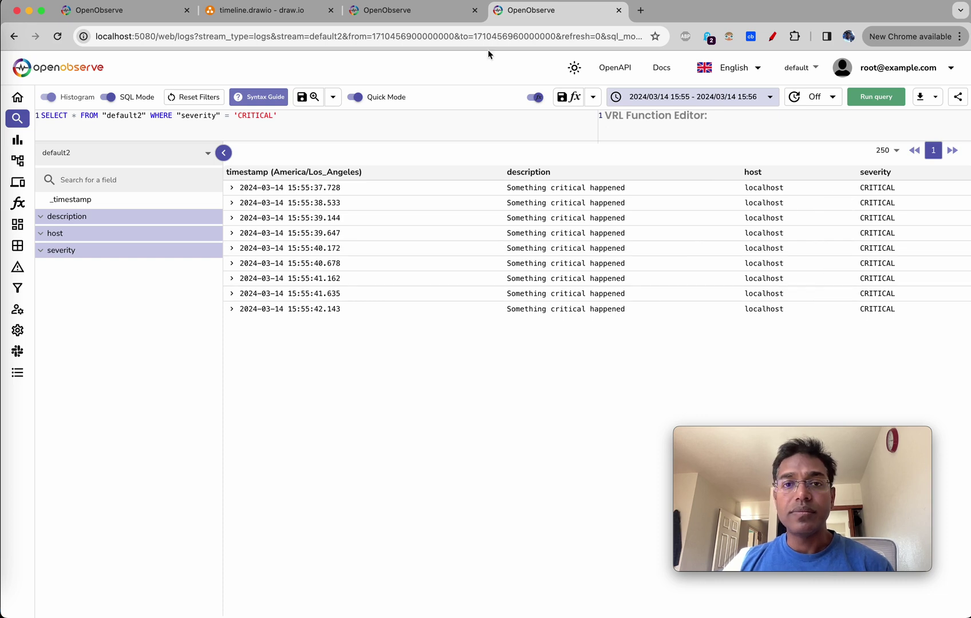
# Step: Return to the alert being edited, set its row template to "log details are: host: {host}, severity: {severity}" and check the available stream fields
pyautogui.click(380, 12)
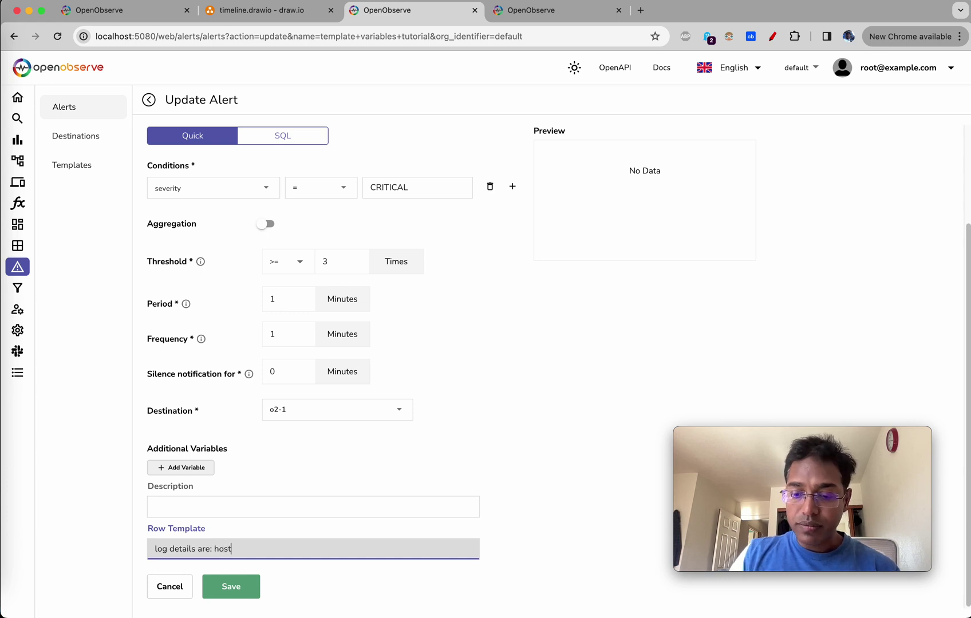
pyautogui.click(262, 189)
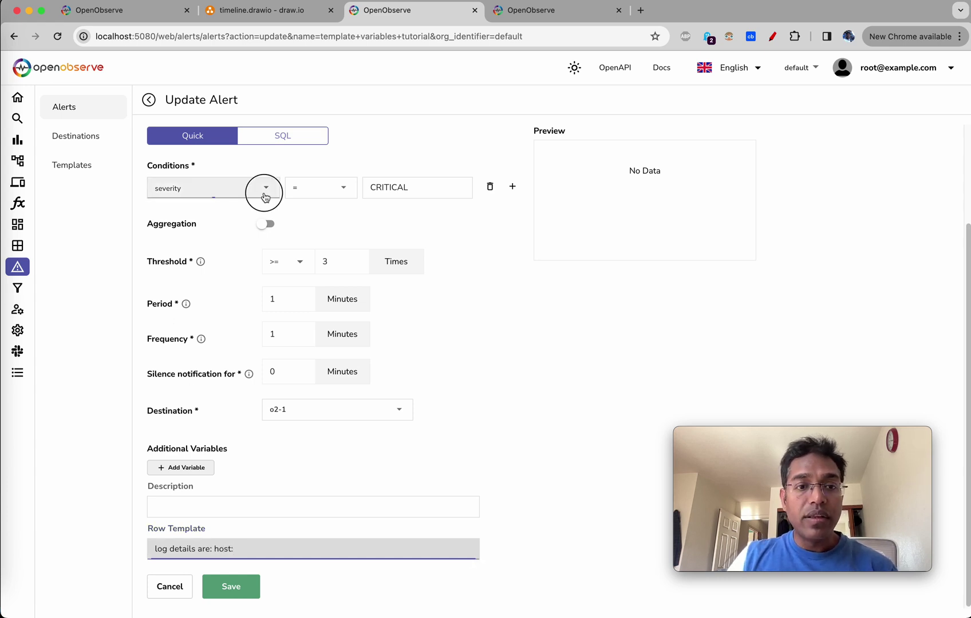
pyautogui.click(293, 551)
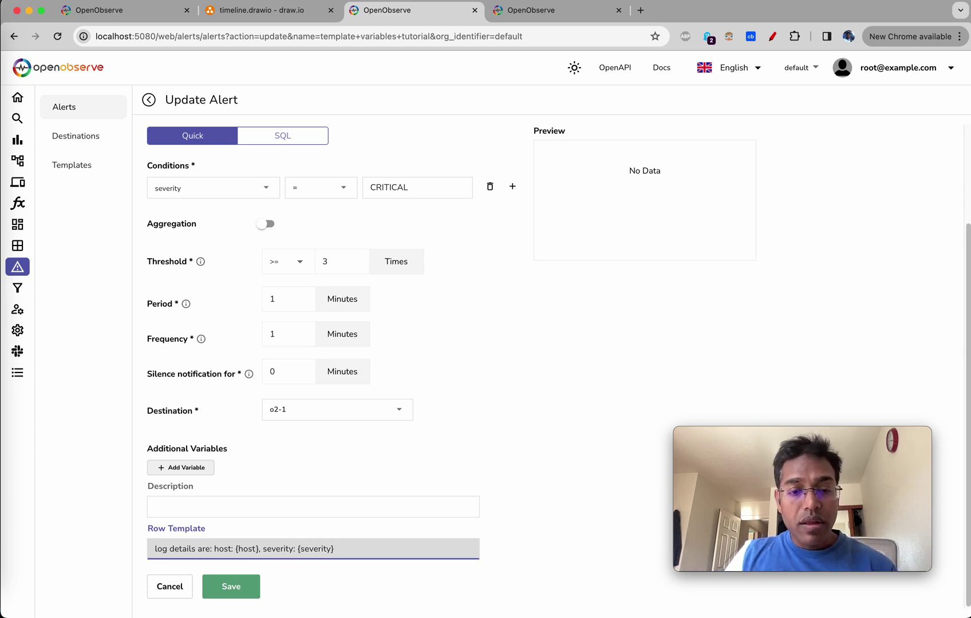
pyautogui.click(264, 189)
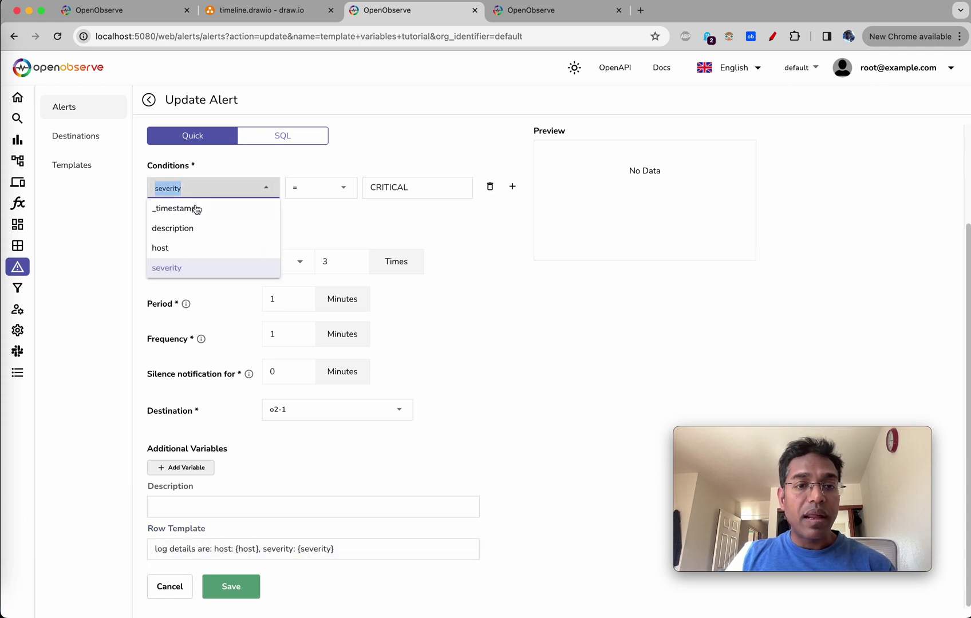
pyautogui.click(373, 549)
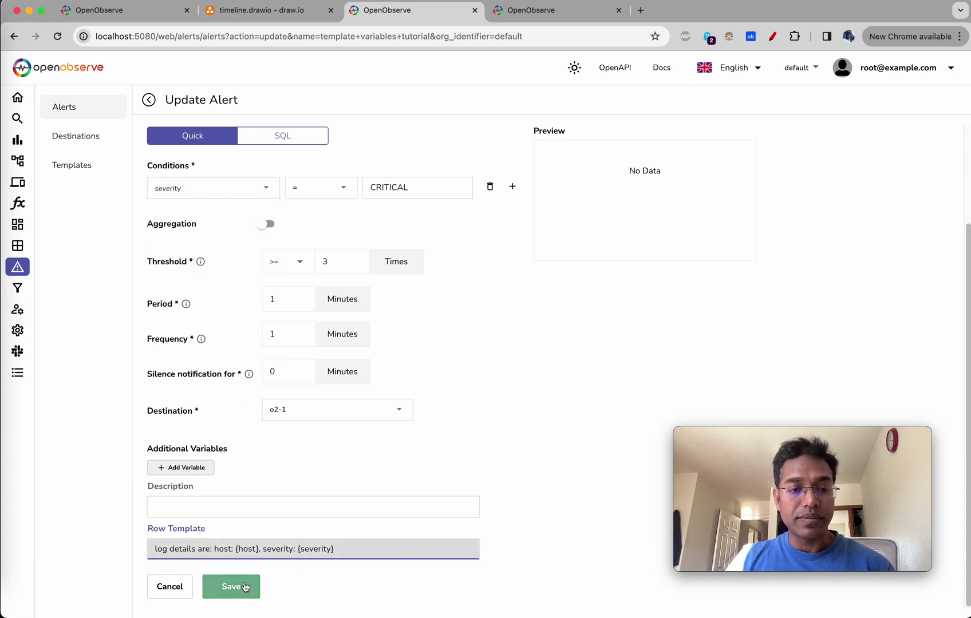
# Step: Add the additional variable team with the value platform team to the alert and save the alert
pyautogui.click(187, 469)
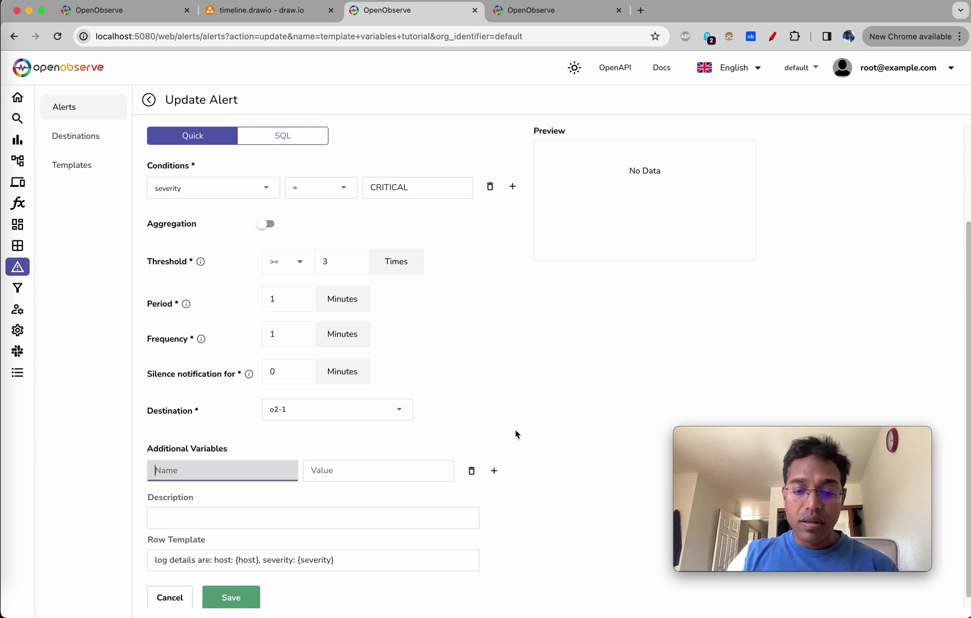
pyautogui.write('sim')
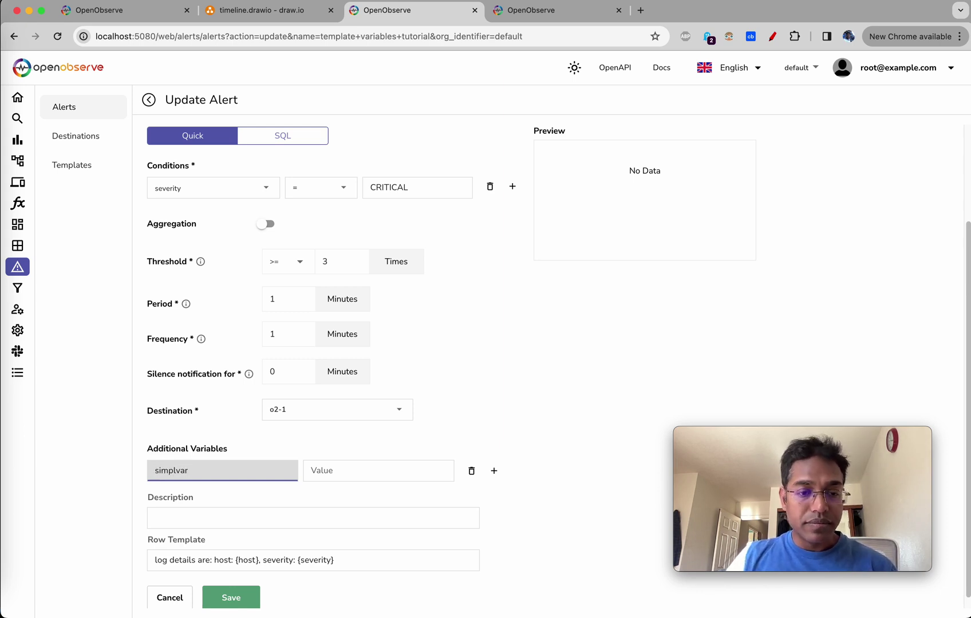
pyautogui.write('plvar')
pyautogui.press('super+a')
pyautogui.write('te')
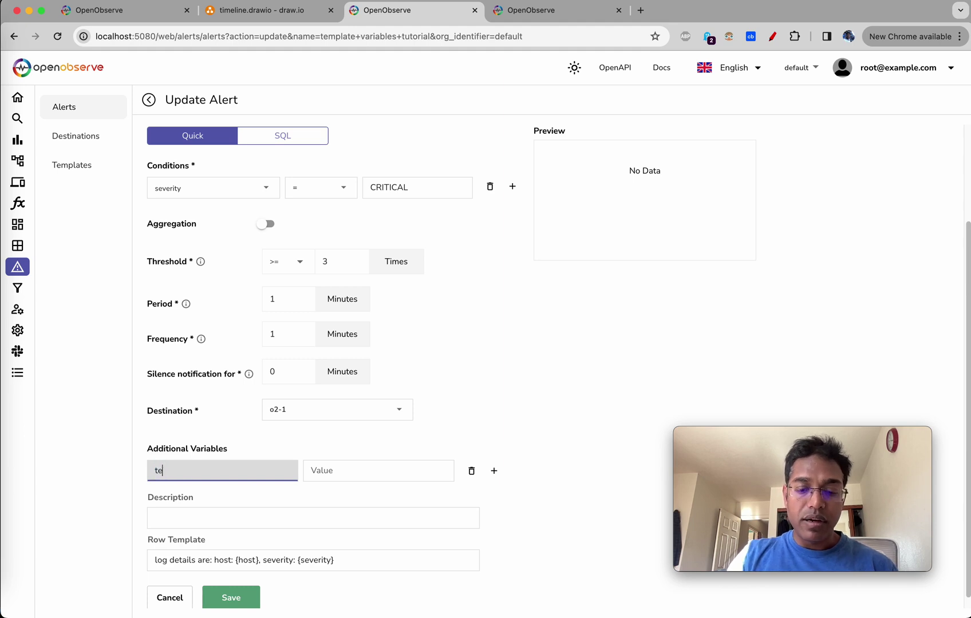
pyautogui.click(421, 469)
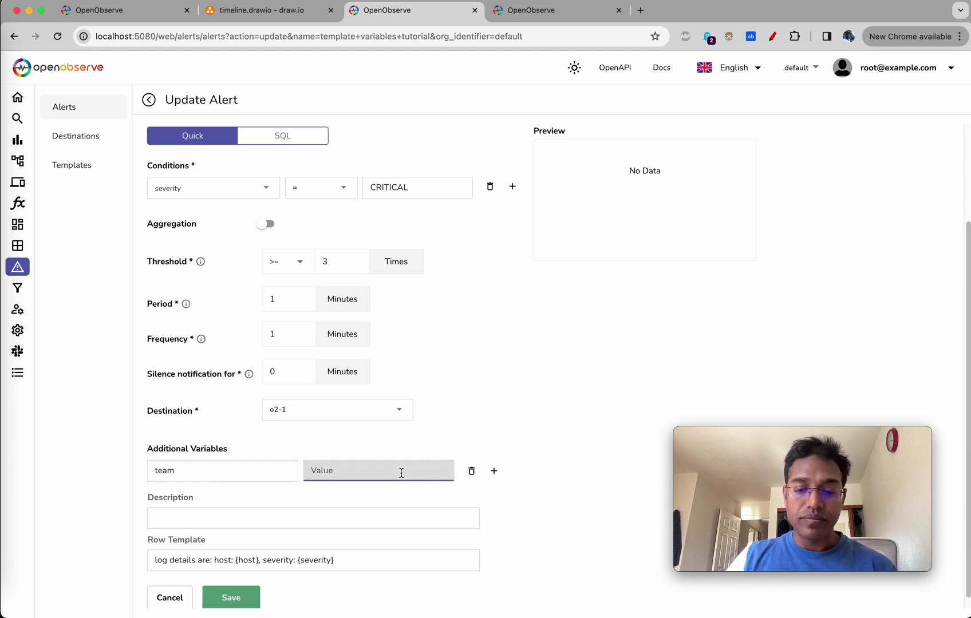
pyautogui.write('platform team')
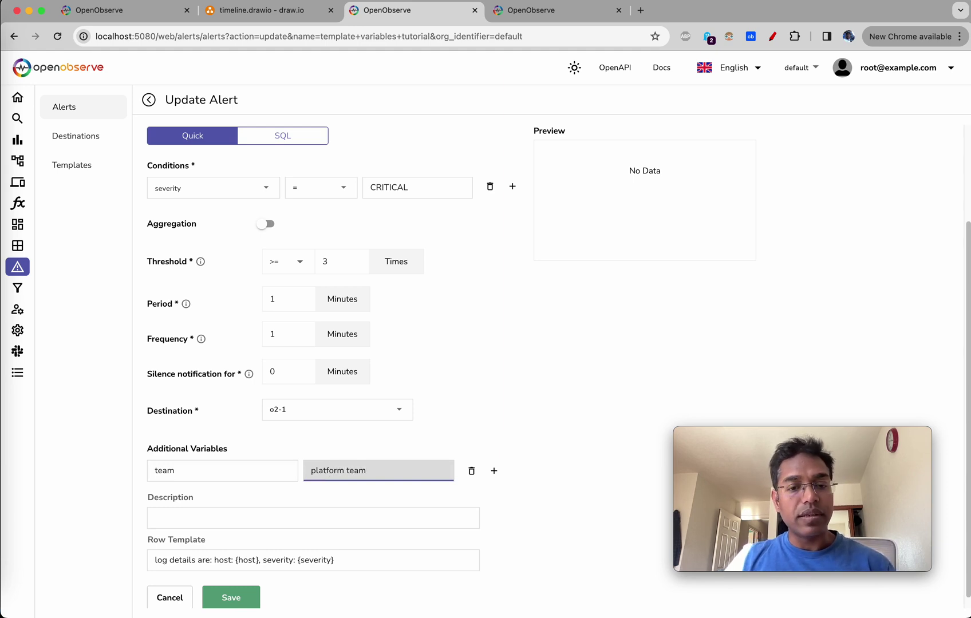
pyautogui.scroll(-1, 582, 389)
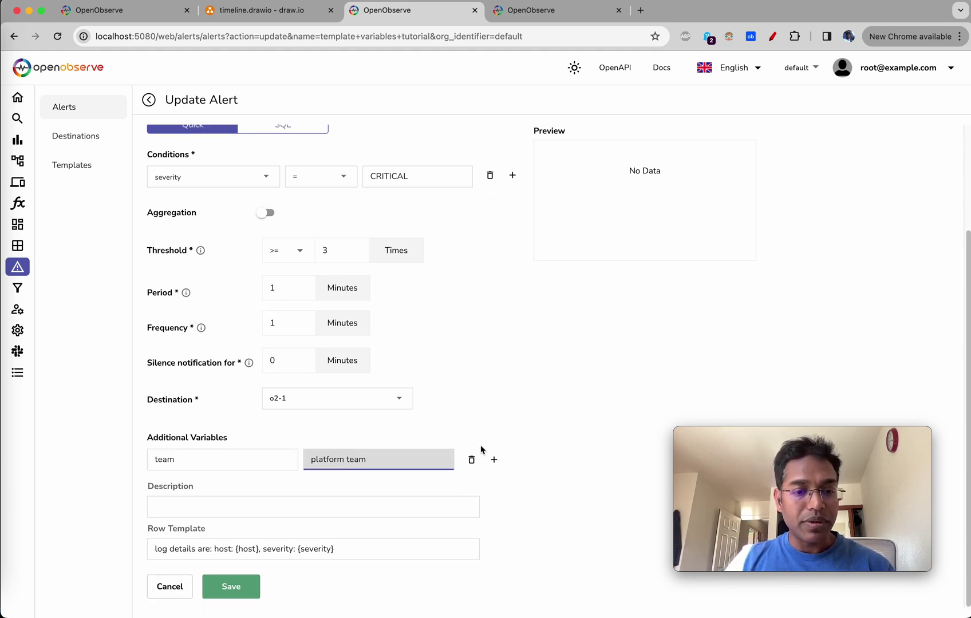
pyautogui.click(250, 591)
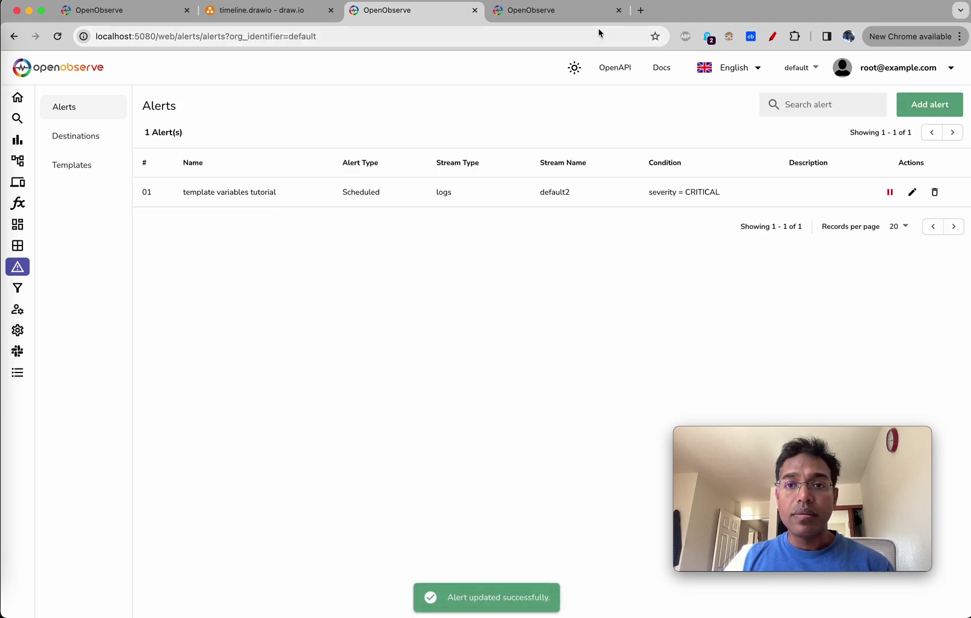
# Step: Close the extra details tab and open the slack1 alert template for editing, showing the end of its body text
pyautogui.click(619, 11)
pyautogui.click(87, 168)
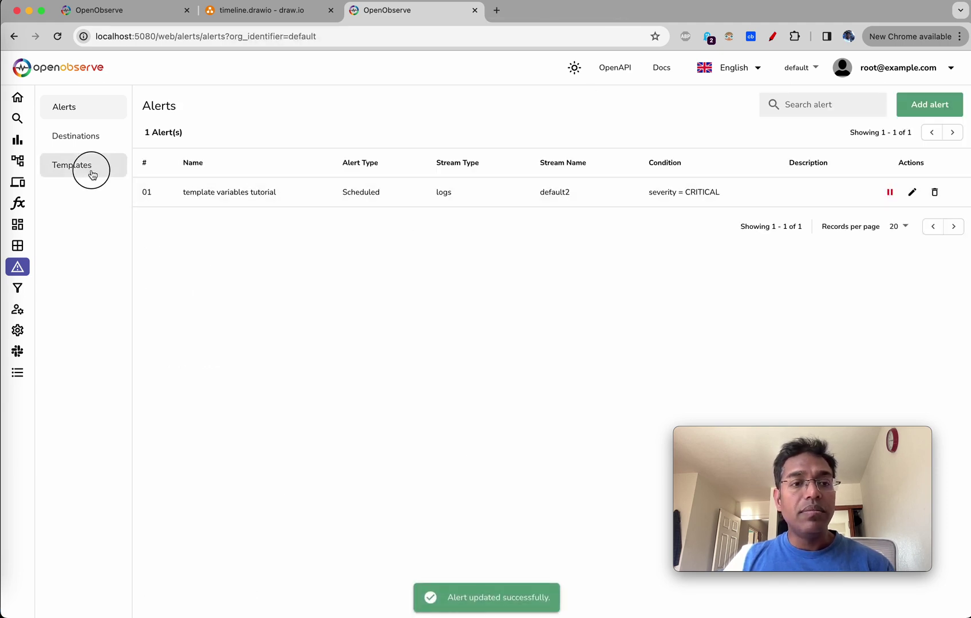
pyautogui.click(928, 170)
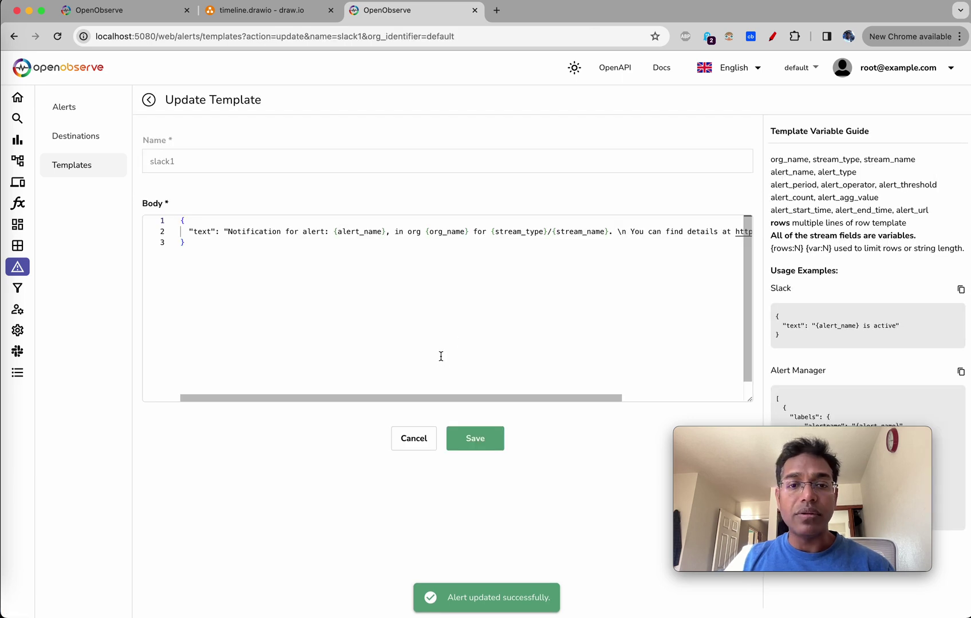
pyautogui.moveTo(538, 397); pyautogui.dragTo(674, 397)
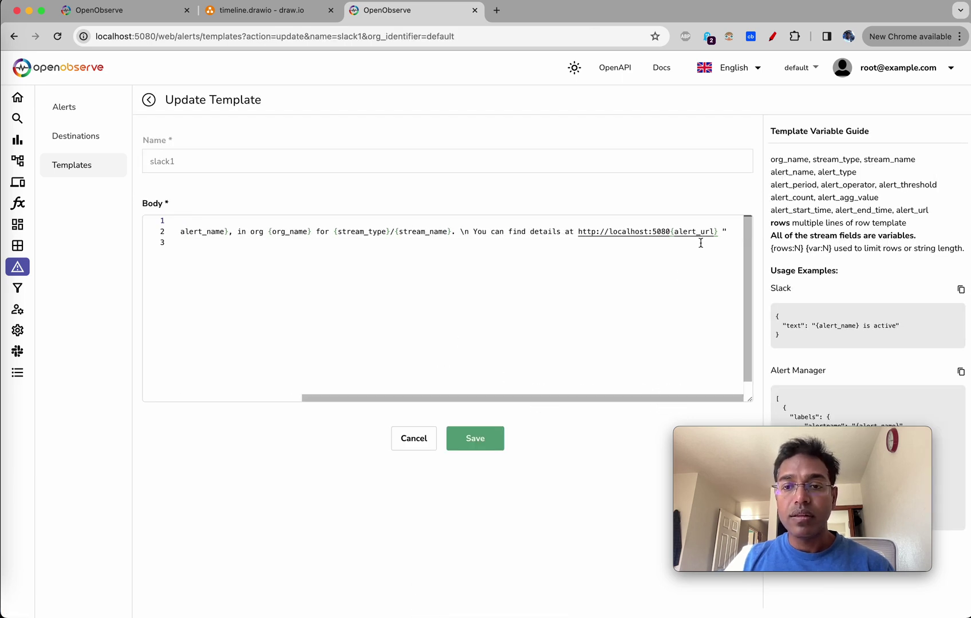
# Step: Append "\n sample log records are:" after the {alert_url} link in the slack1 template body
pyautogui.click(718, 231)
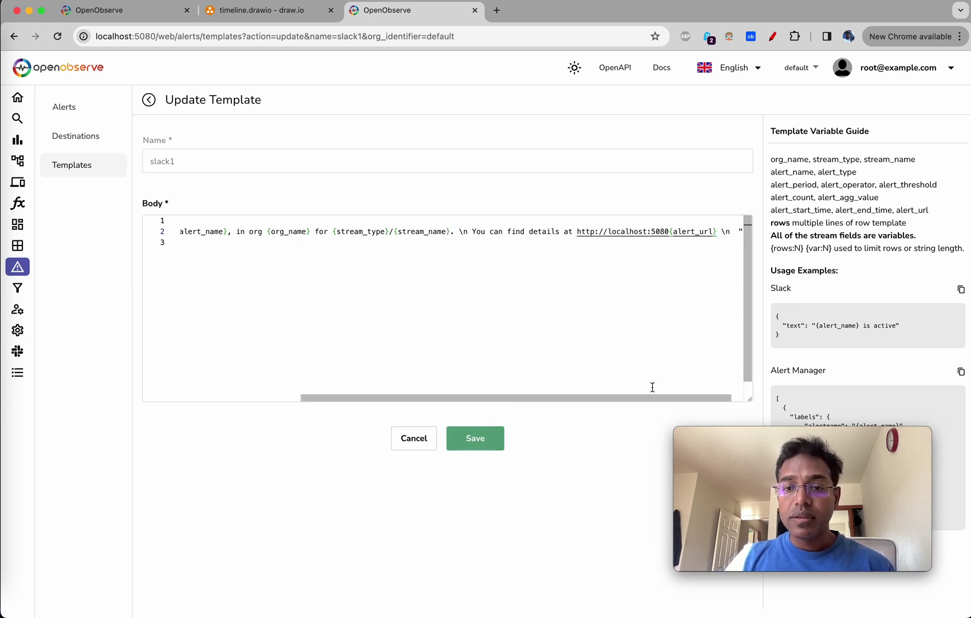
pyautogui.write('sample')
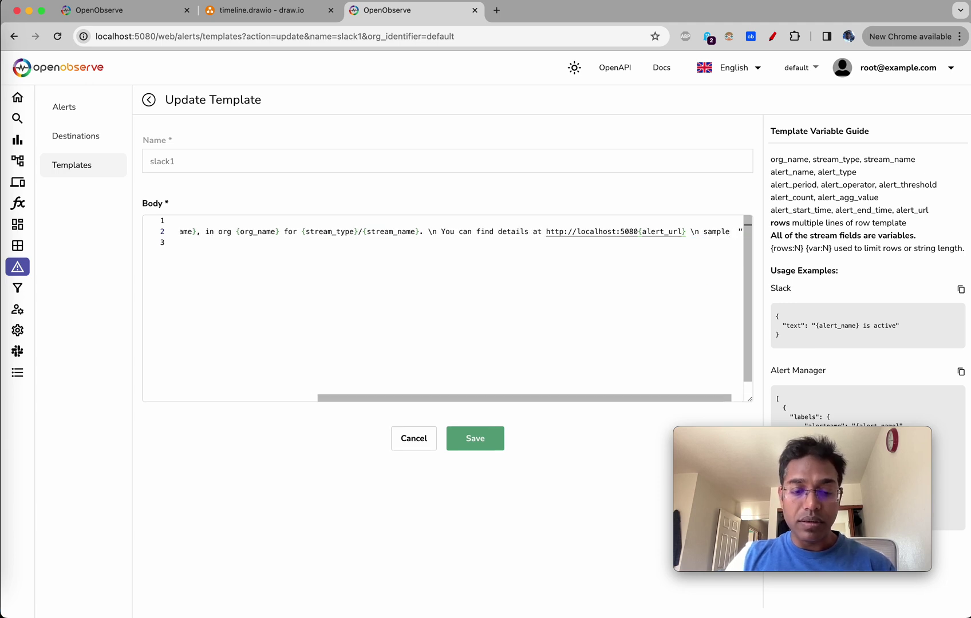
pyautogui.write(' records')
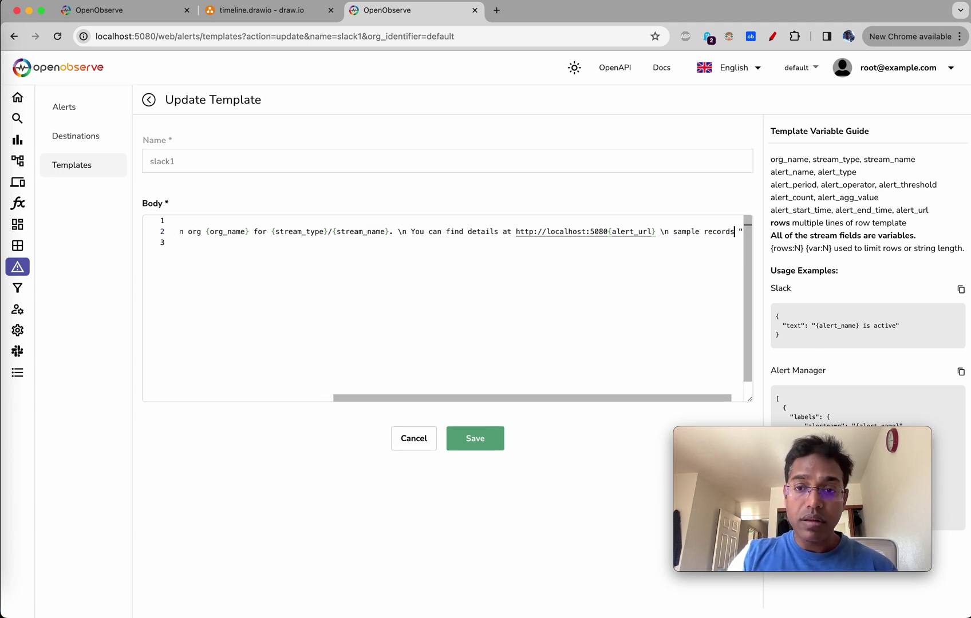
pyautogui.click(703, 231)
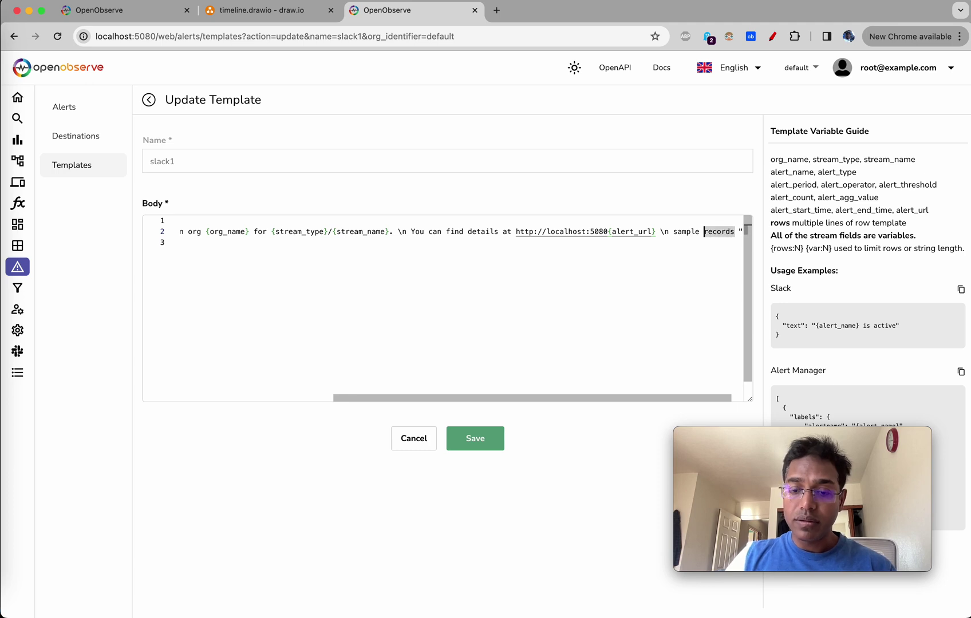
pyautogui.write('log records ')
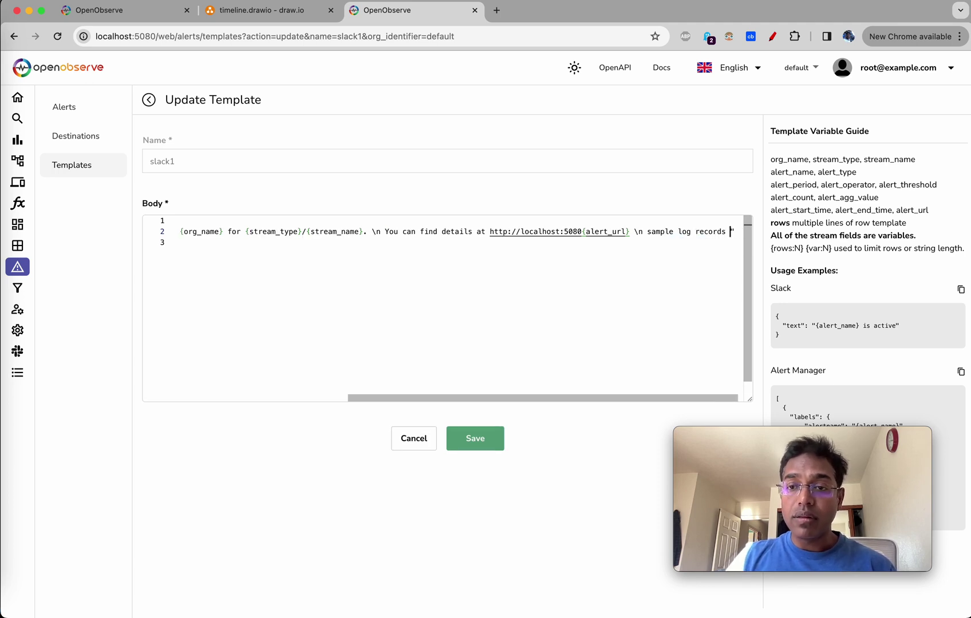
pyautogui.write('are:')
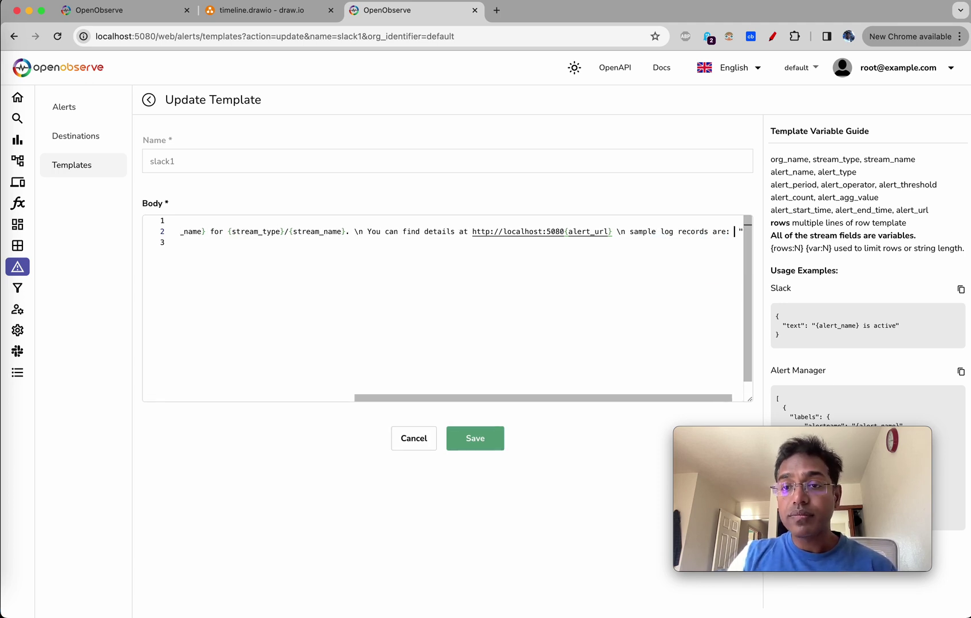
# Step: Check the row limit syntax in the variable guide and add {rows:5} after "sample log records are:" in the template body
pyautogui.moveTo(772, 249)
pyautogui.mouseDown()
pyautogui.moveTo(806, 247)
pyautogui.moveTo(773, 247)
pyautogui.mouseUp()
pyautogui.tripleClick(787, 247)
pyautogui.click(750, 231)
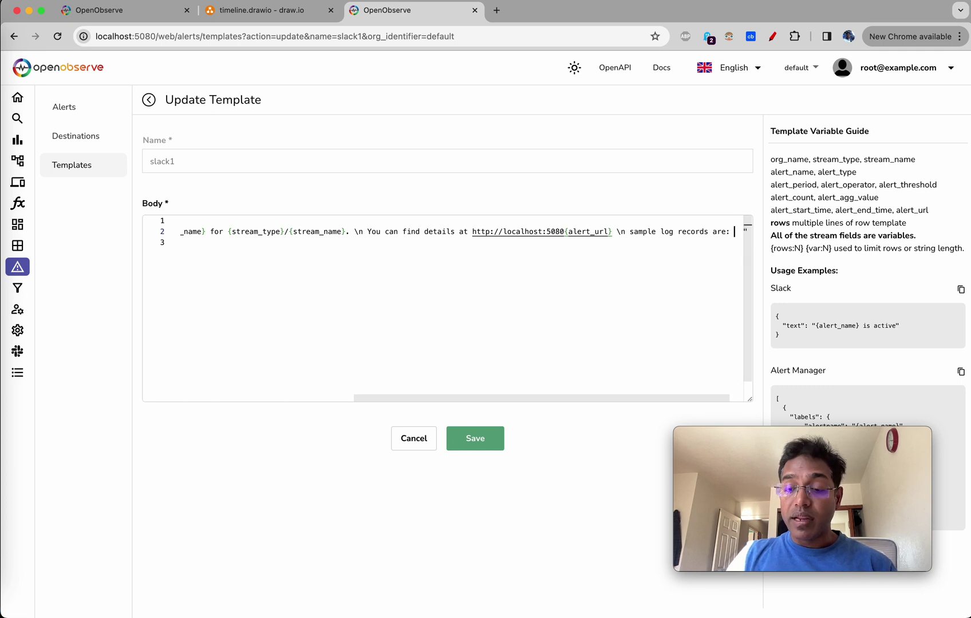
pyautogui.write('{rows')
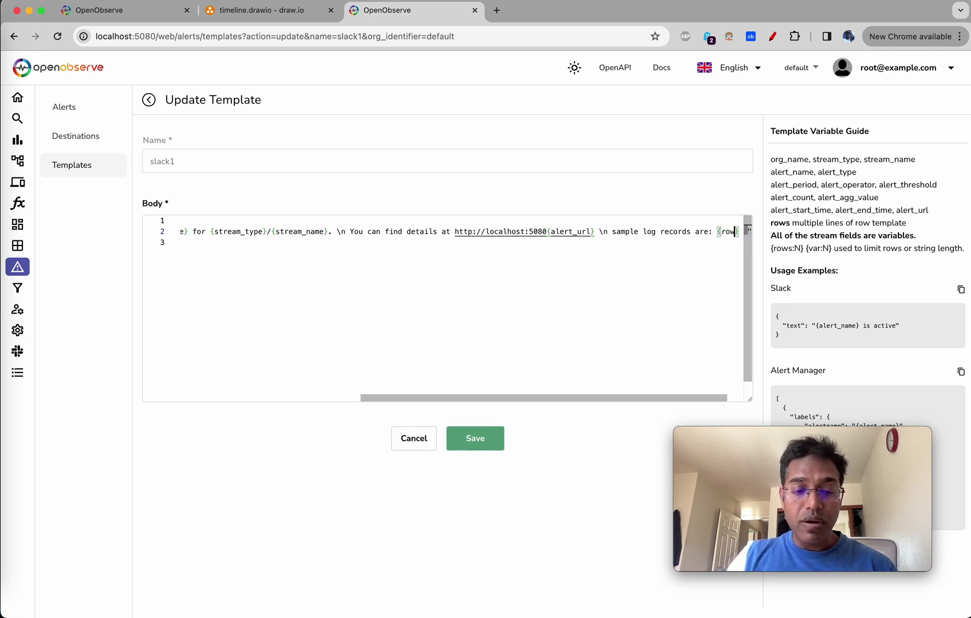
pyautogui.write(':5')
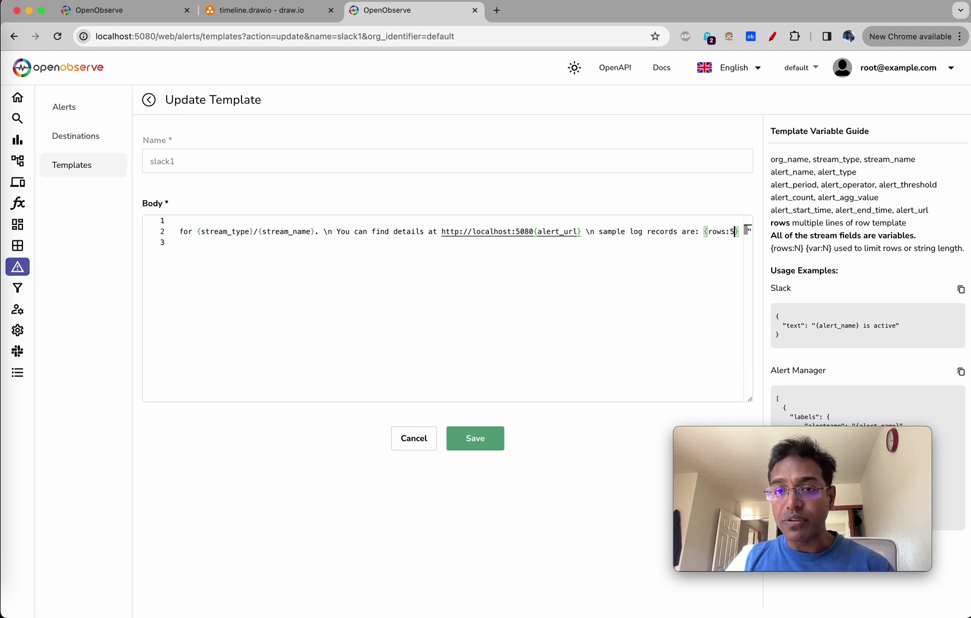
pyautogui.hscroll(2, 575, 325)
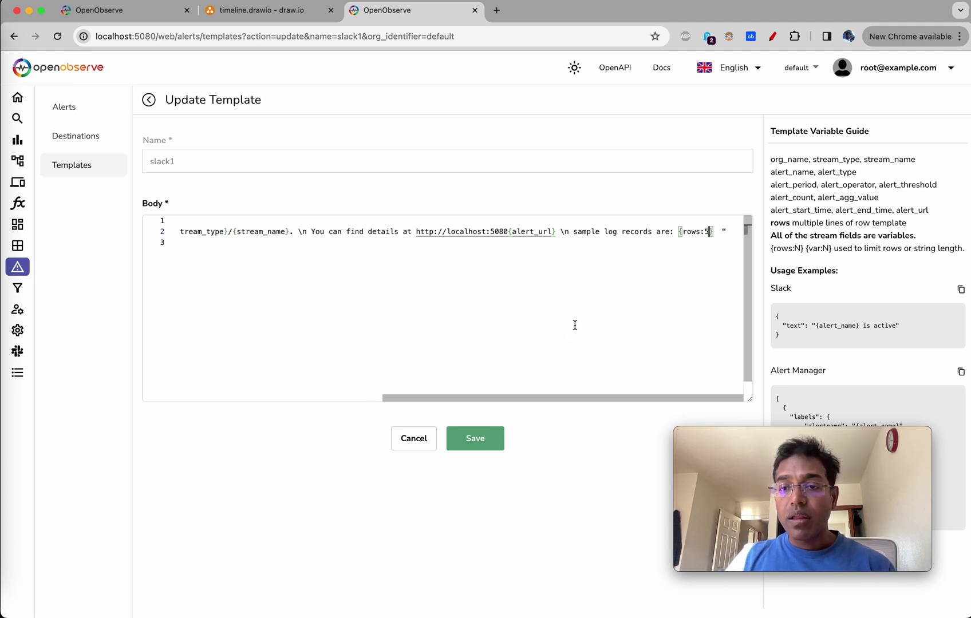
# Step: Append ". \n Additional variables for info are: {}" after {rows:5} in the template body, leaving the variable name blank
pyautogui.write('. Addi')
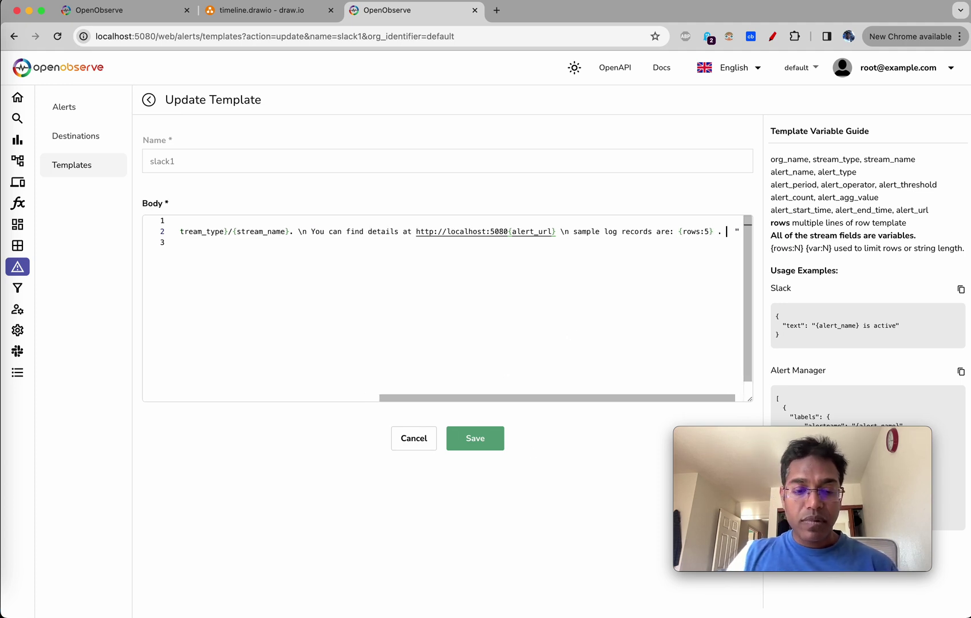
pyautogui.write('tiona')
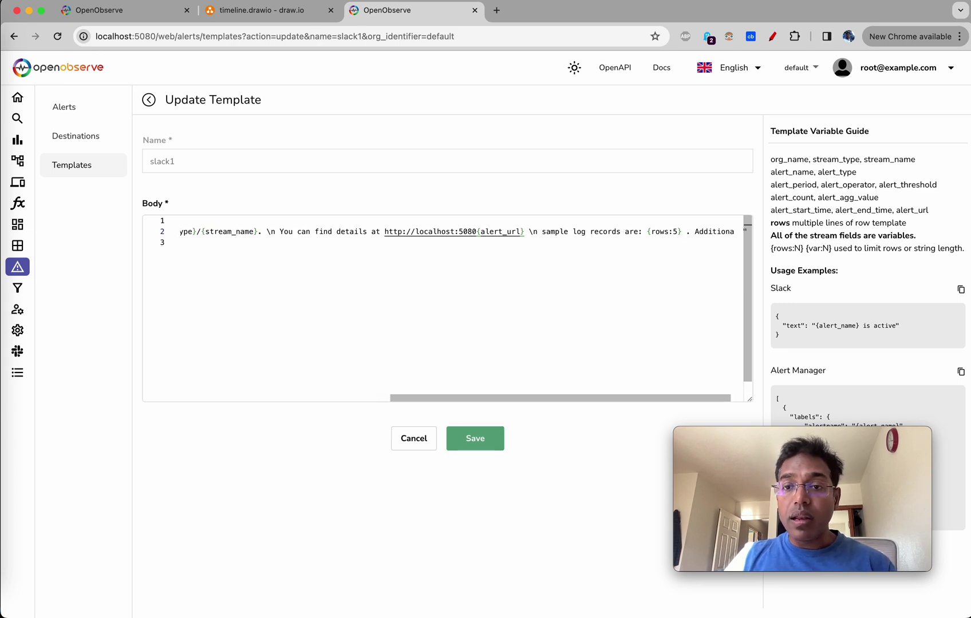
pyautogui.click(690, 232)
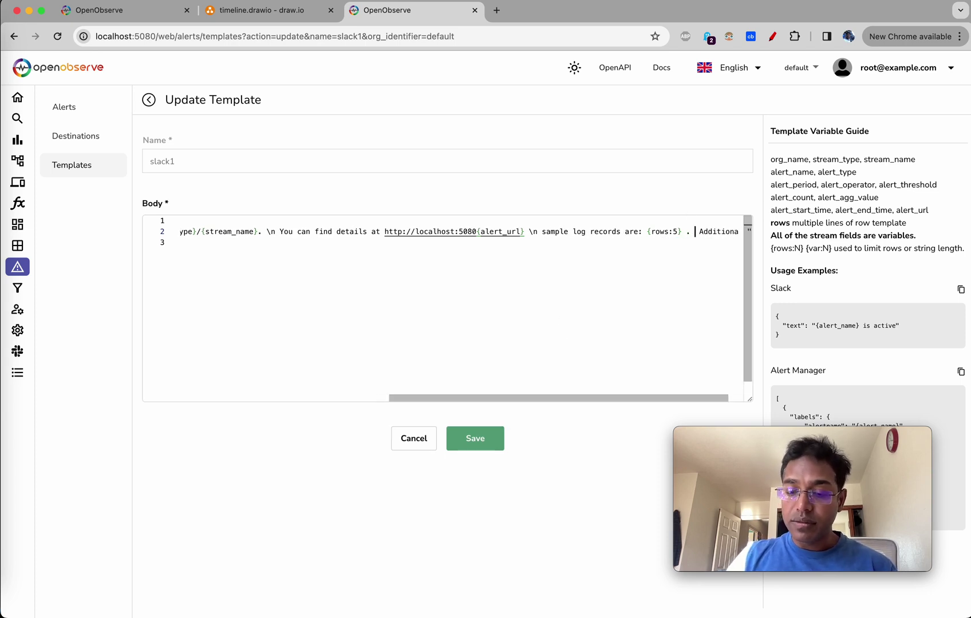
pyautogui.write('\\n')
pyautogui.press('End')
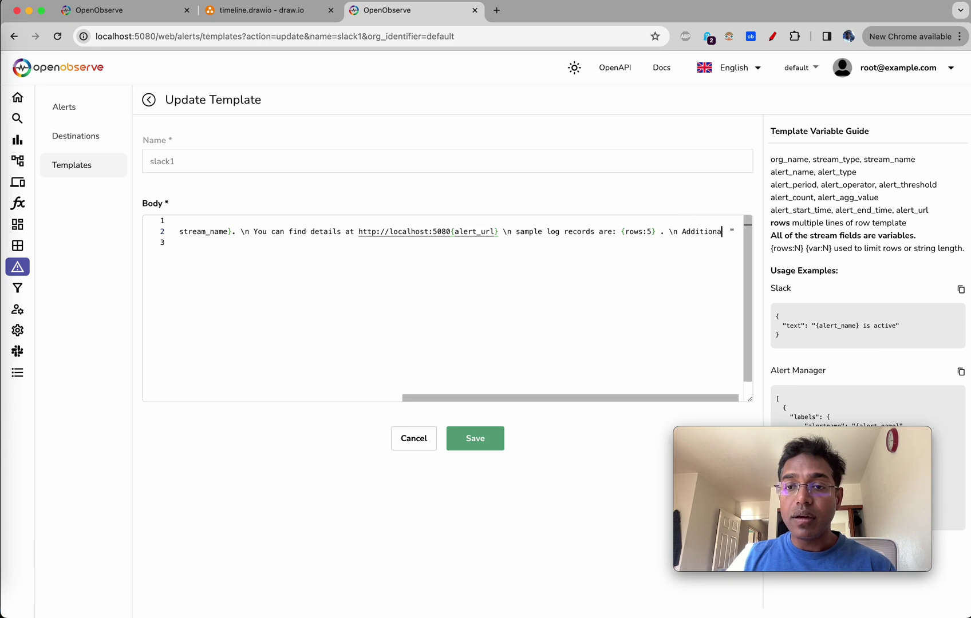
pyautogui.write('l')
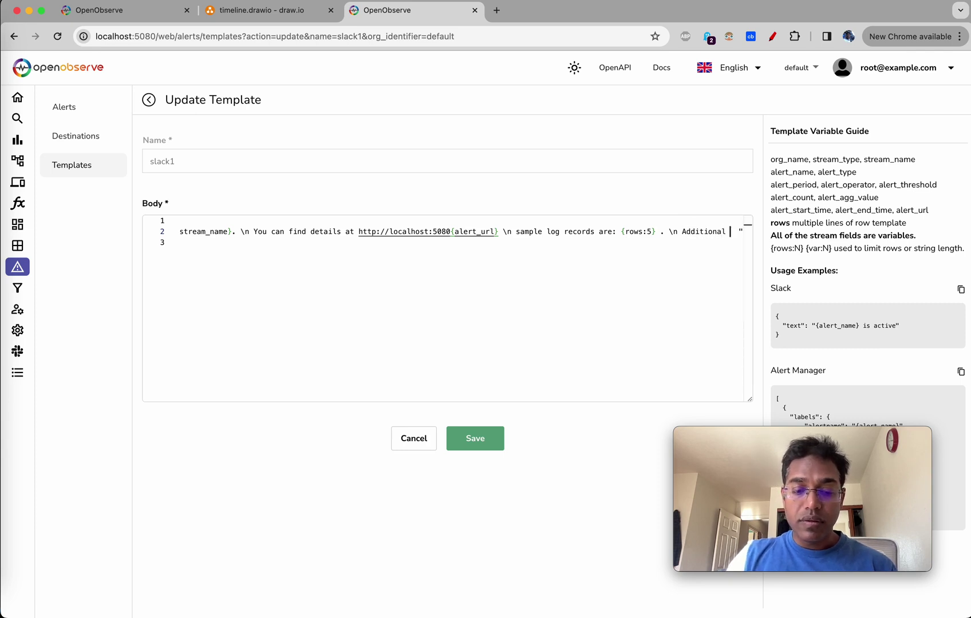
pyautogui.write(' variables for')
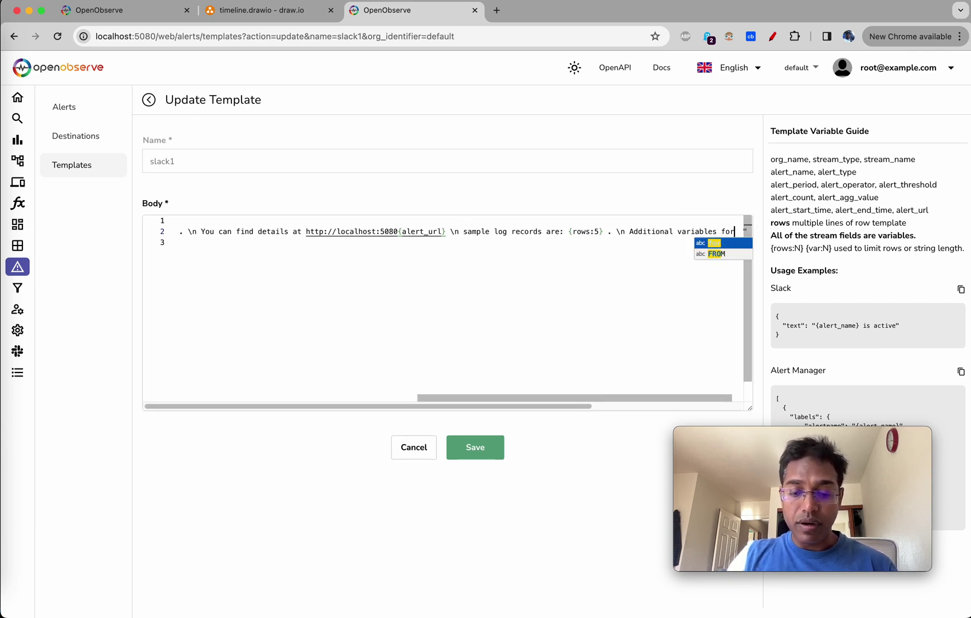
pyautogui.write(' info are: ')
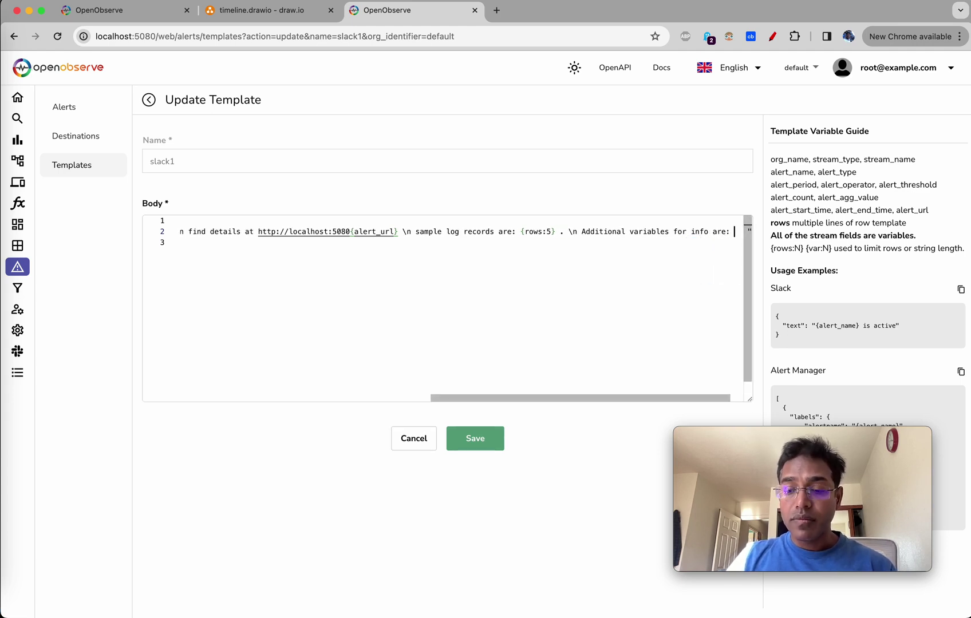
pyautogui.write('{')
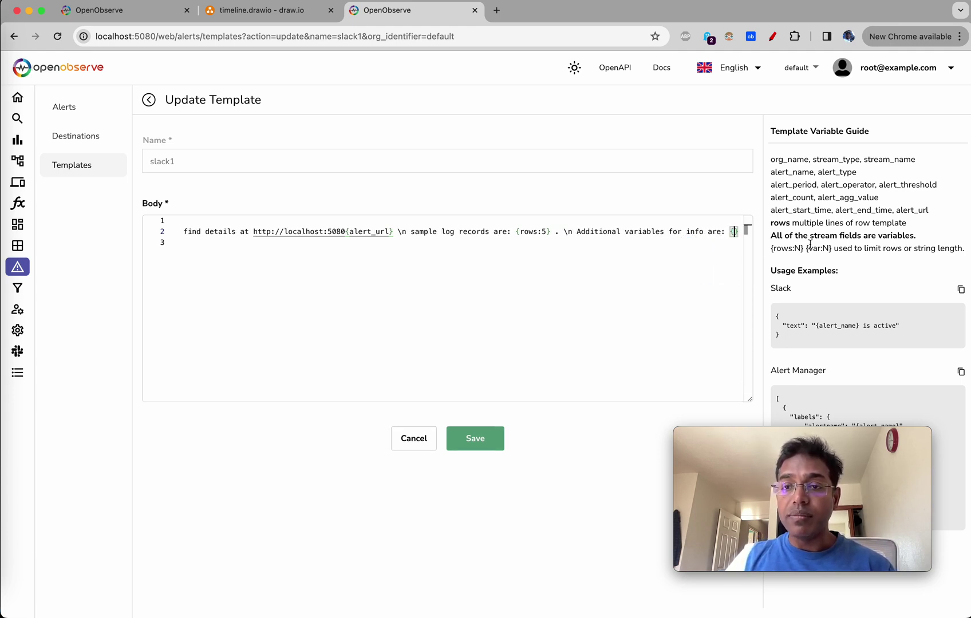
# Step: Open the template variables tutorial alert in the first OpenObserve tab and check its additional variable's name
pyautogui.click(138, 10)
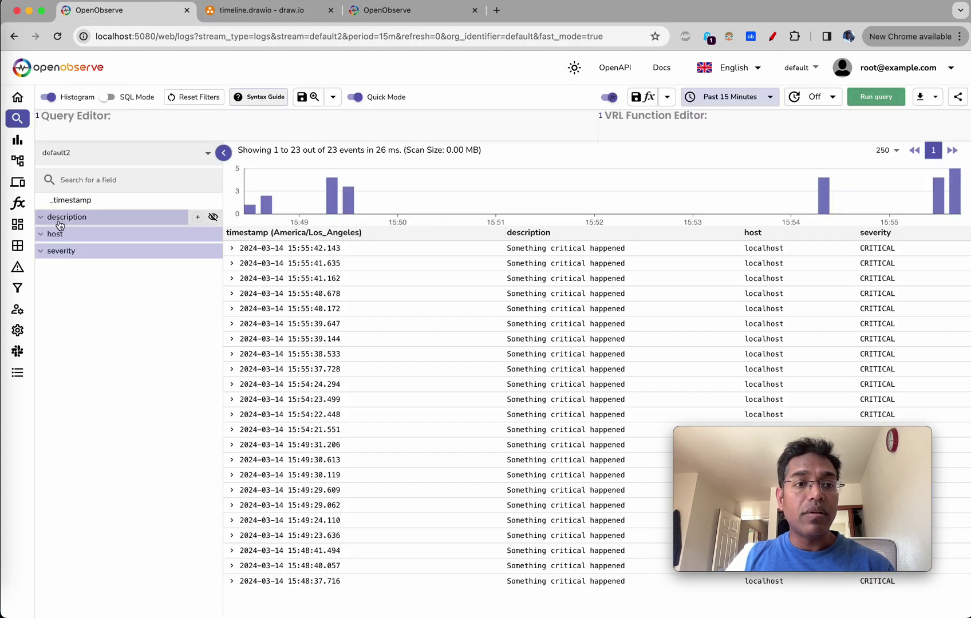
pyautogui.click(63, 268)
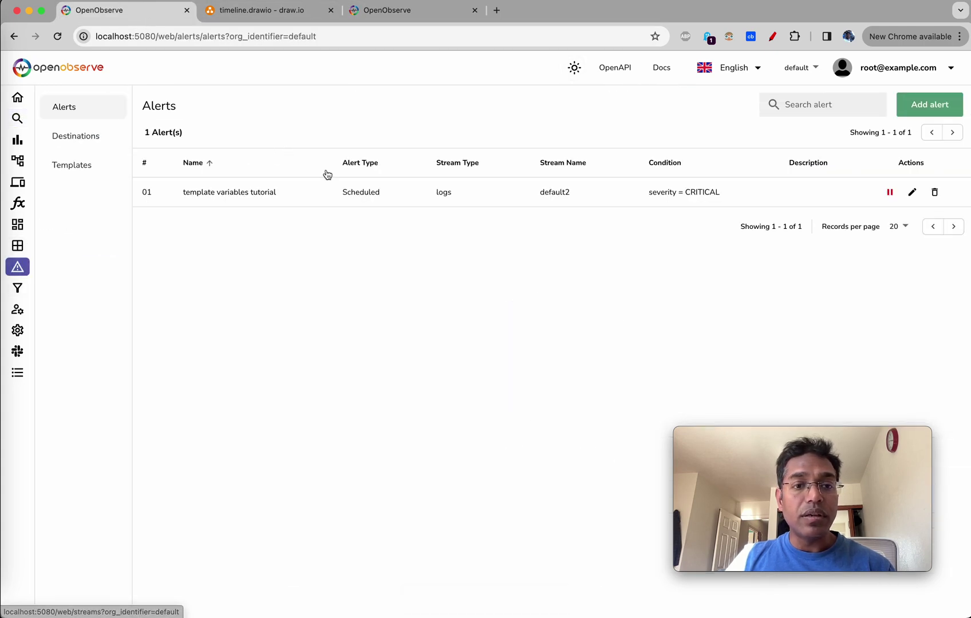
pyautogui.click(911, 192)
pyautogui.scroll(-3, 373, 447)
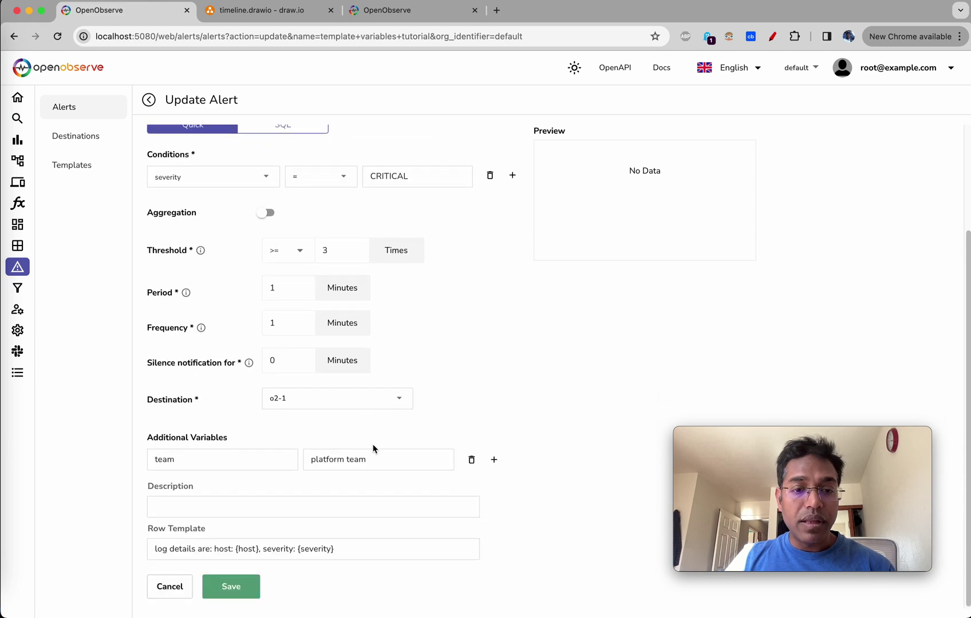
pyautogui.doubleClick(165, 460)
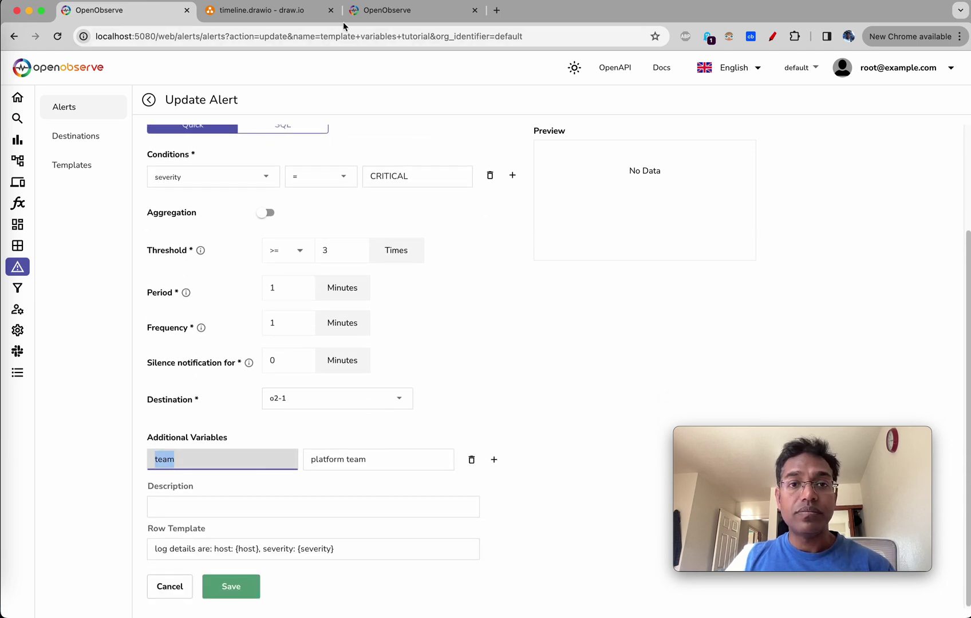
# Step: Return to the slack1 template, fill the empty braces with team, review the body text and save the template
pyautogui.click(395, 11)
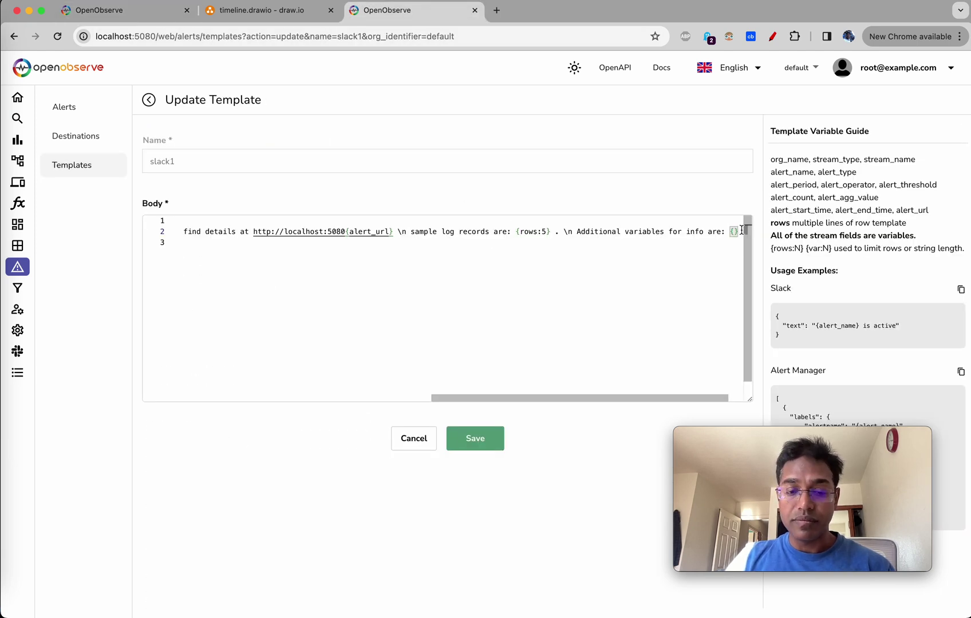
pyautogui.write('team')
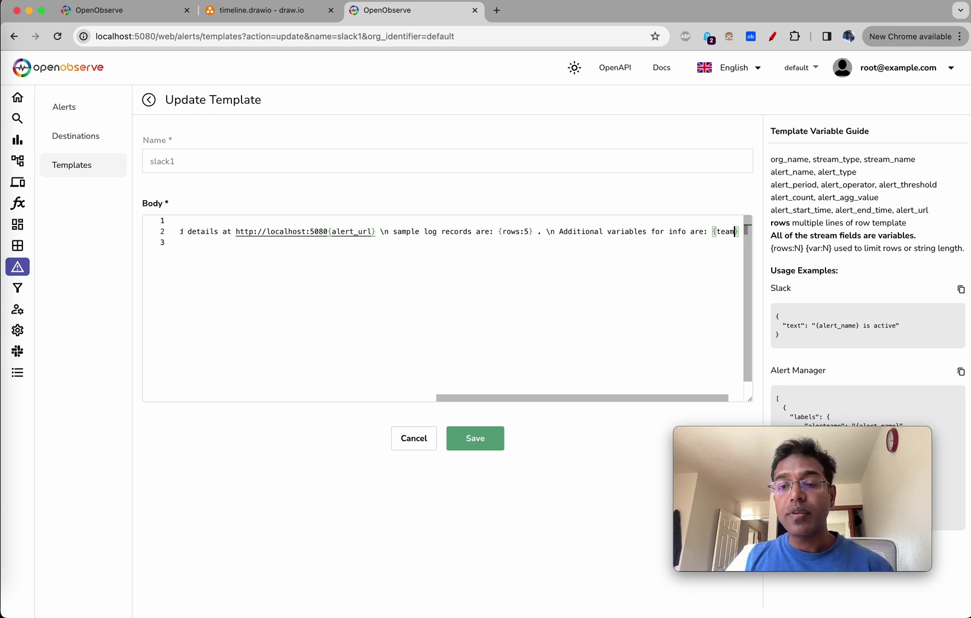
pyautogui.click(606, 312)
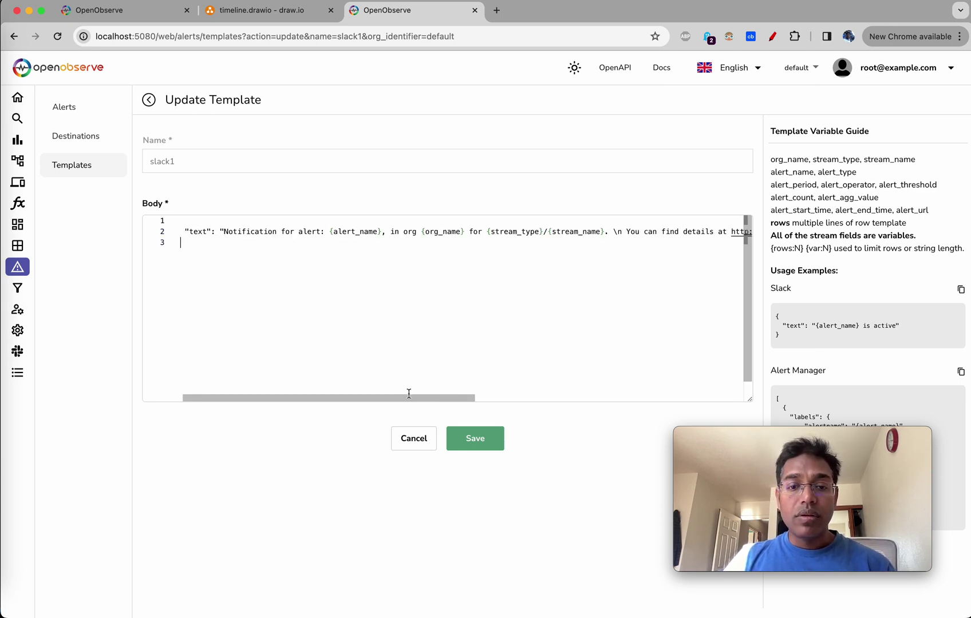
pyautogui.moveTo(408, 394); pyautogui.dragTo(687, 393)
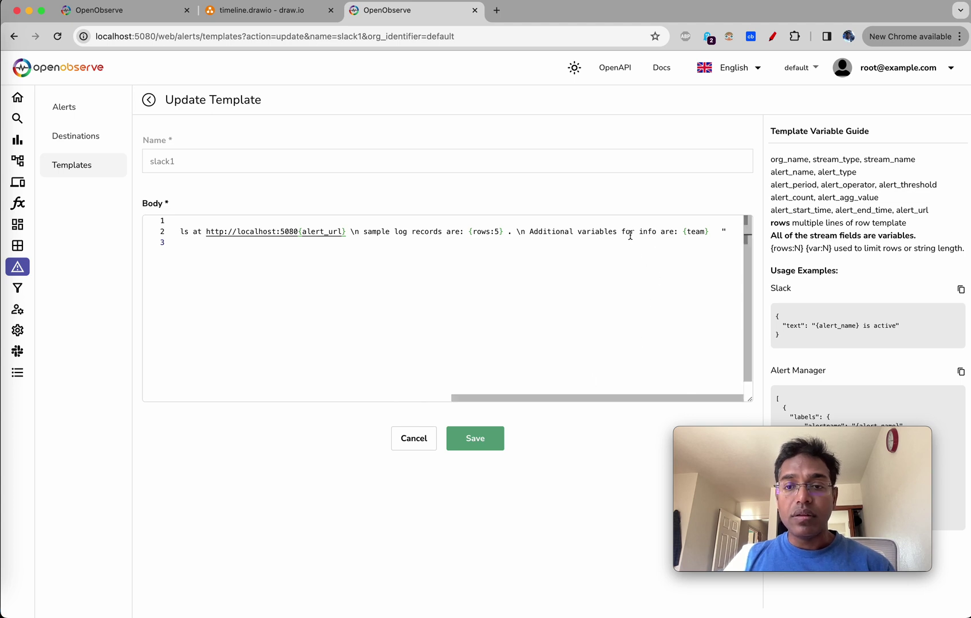
pyautogui.click(493, 438)
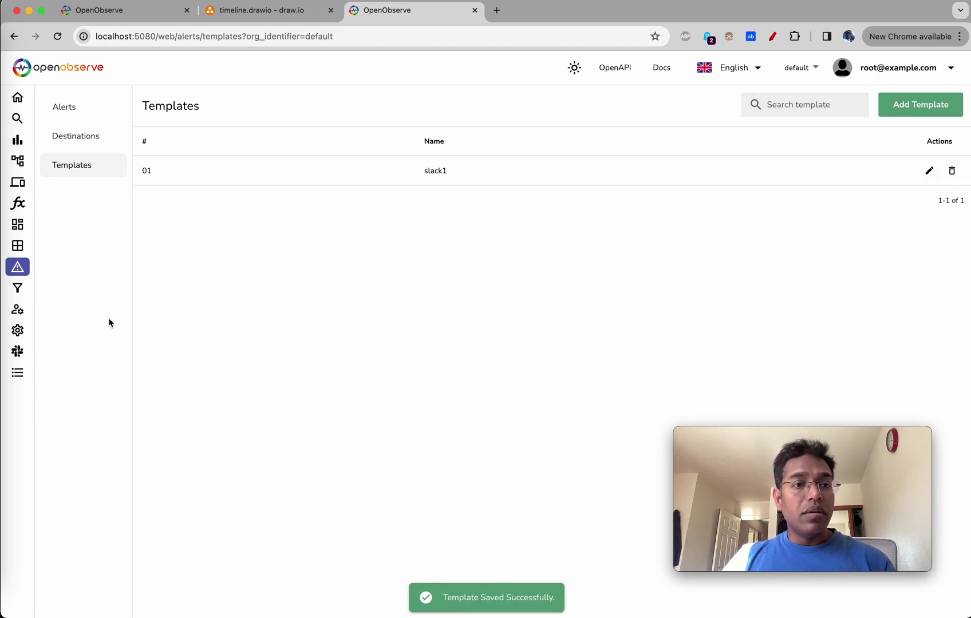
# Step: Switch to VS Code, run ./critical.sh repeatedly in the terminal to send critical logs, and switch to Slack's general channel
pyautogui.click(12, 136)
pyautogui.write('./critical.sh')
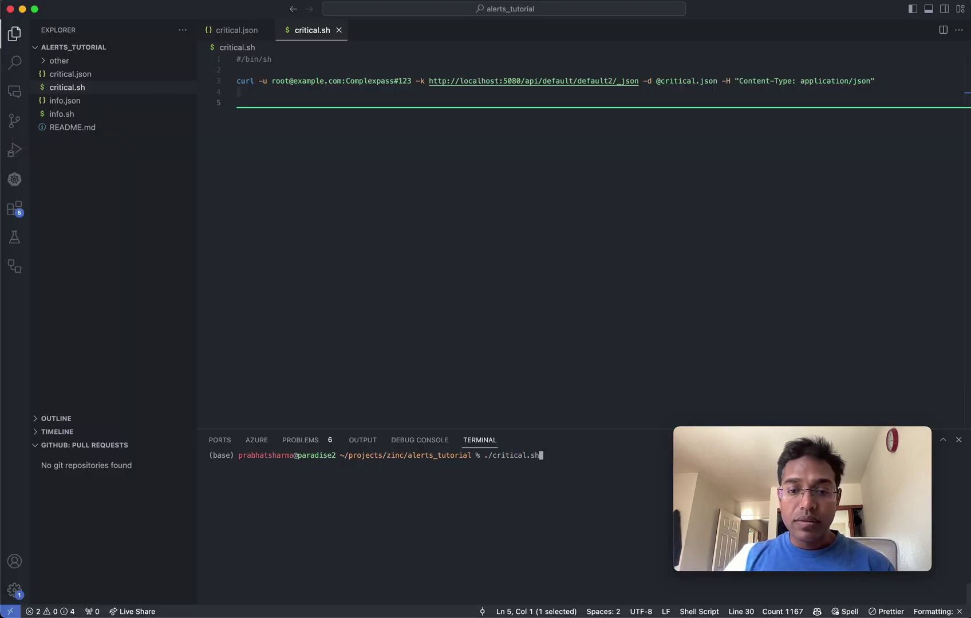
pyautogui.press('Up')
pyautogui.press('Return')
pyautogui.press('Up')
pyautogui.press('Return')
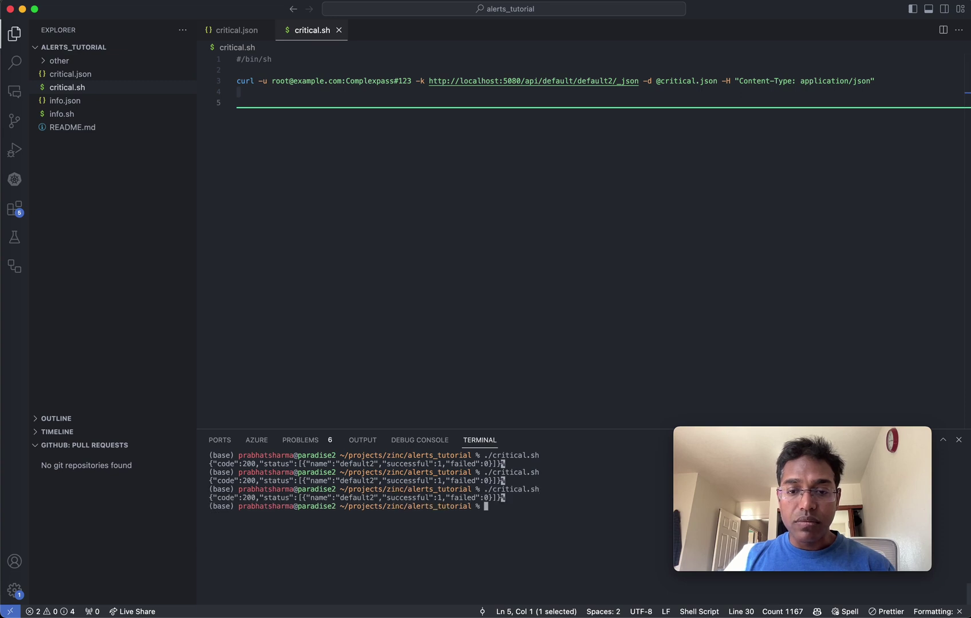
pyautogui.press('Up')
pyautogui.press('Return')
pyautogui.press('Up')
pyautogui.press('Return')
pyautogui.press('Up')
pyautogui.press('Return')
pyautogui.press('Up')
pyautogui.press('Return')
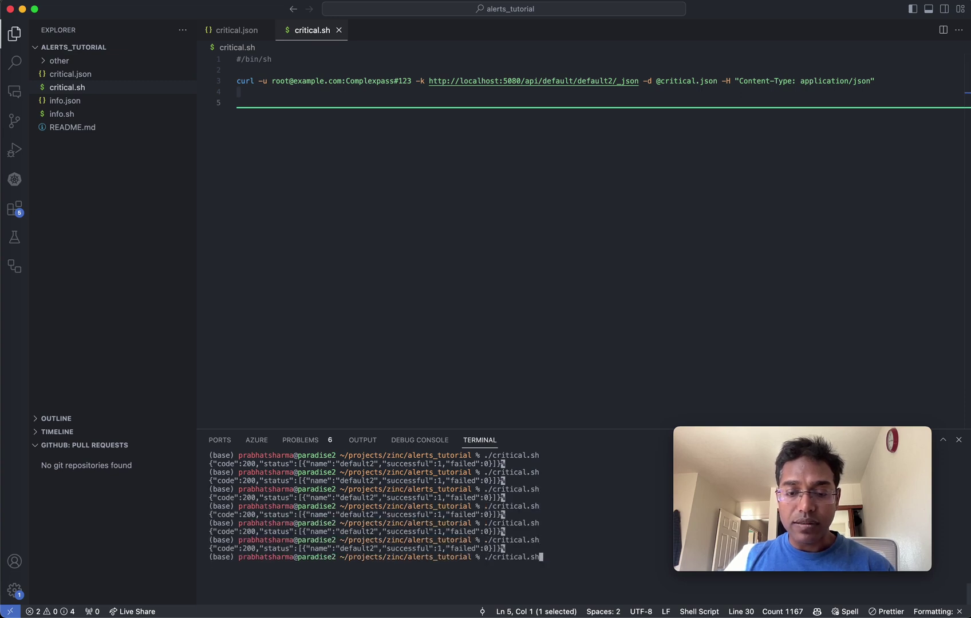
pyautogui.press('Up')
pyautogui.press('Return')
pyautogui.press('Up')
pyautogui.press('Return')
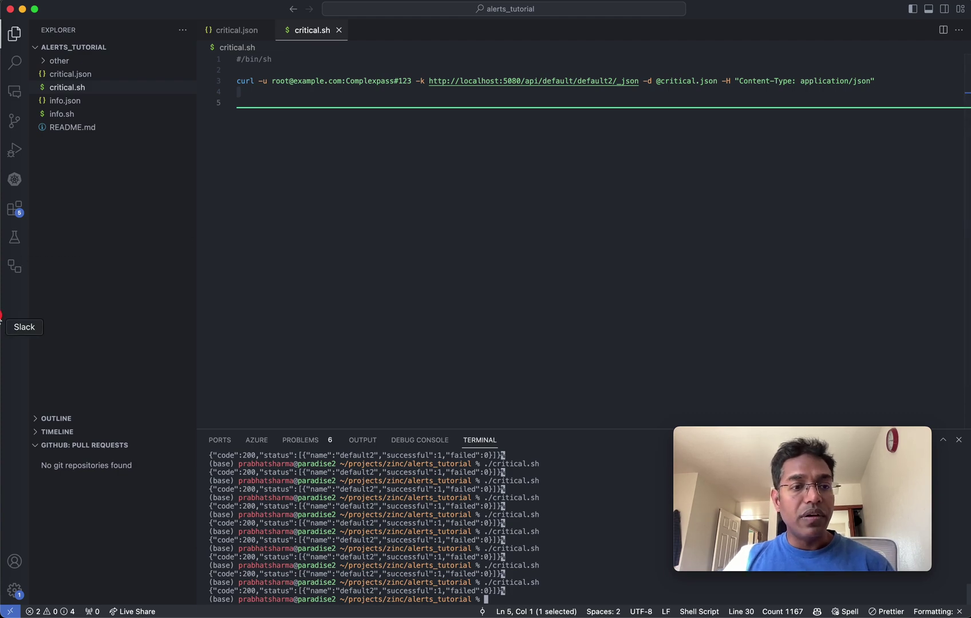
pyautogui.click(3, 324)
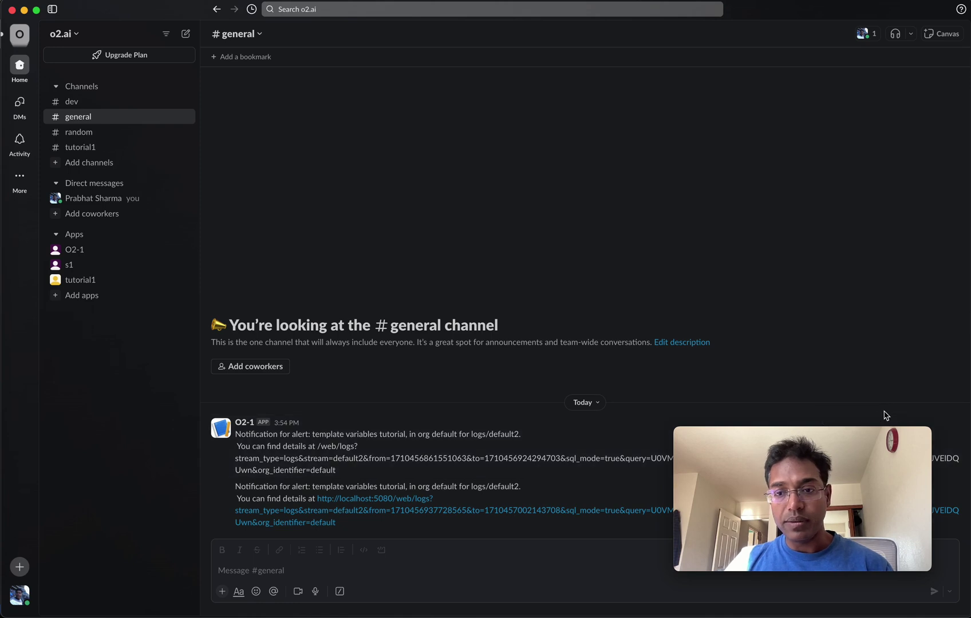
# Step: Examine the newest alert notification in the general channel, checking the alert details, link, sample log records and additional variables line
pyautogui.moveTo(815, 432); pyautogui.dragTo(820, 73)
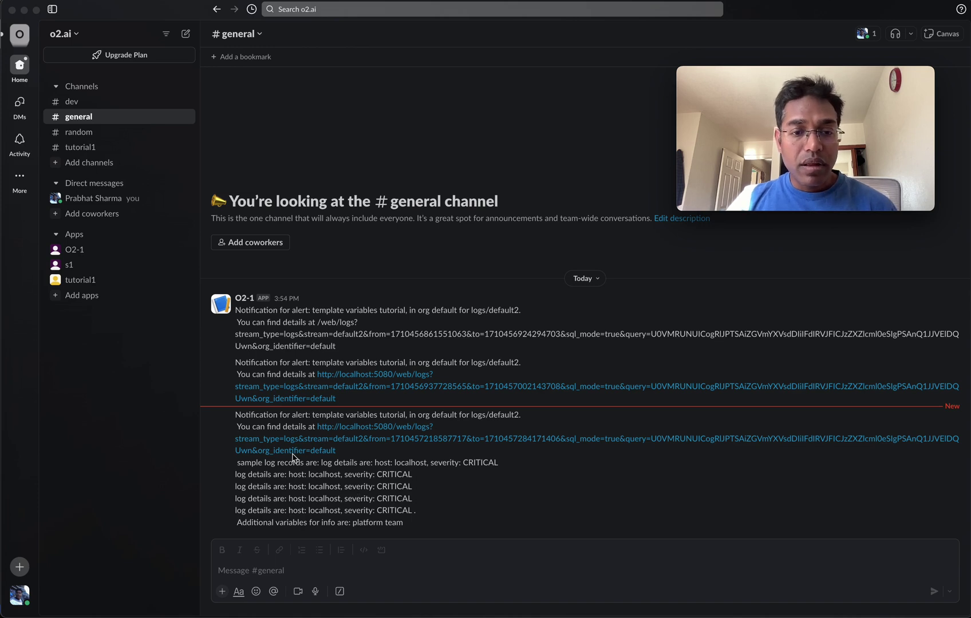
pyautogui.click(480, 503)
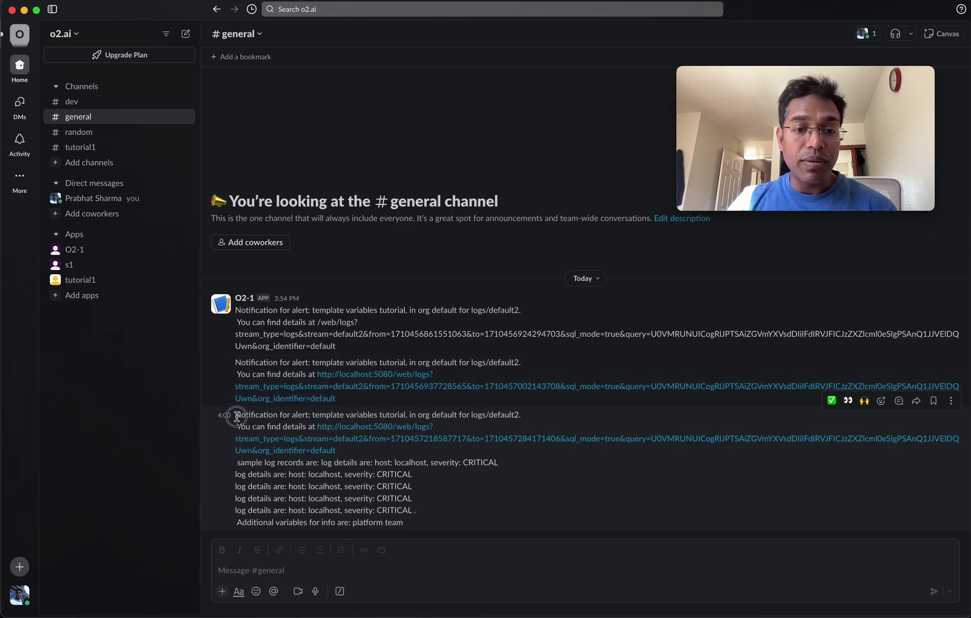
pyautogui.moveTo(235, 414); pyautogui.dragTo(437, 412)
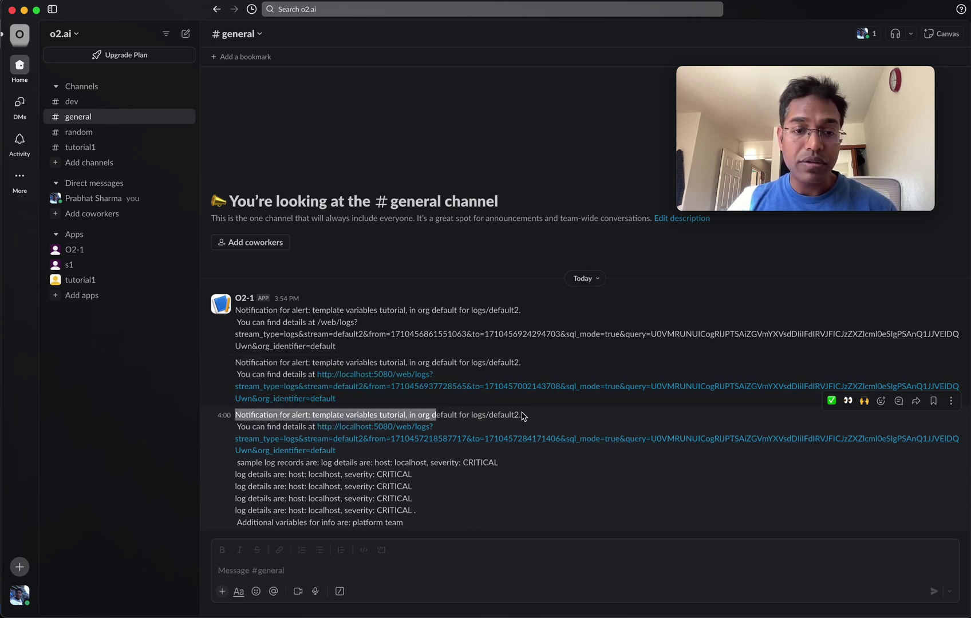
pyautogui.click(522, 413)
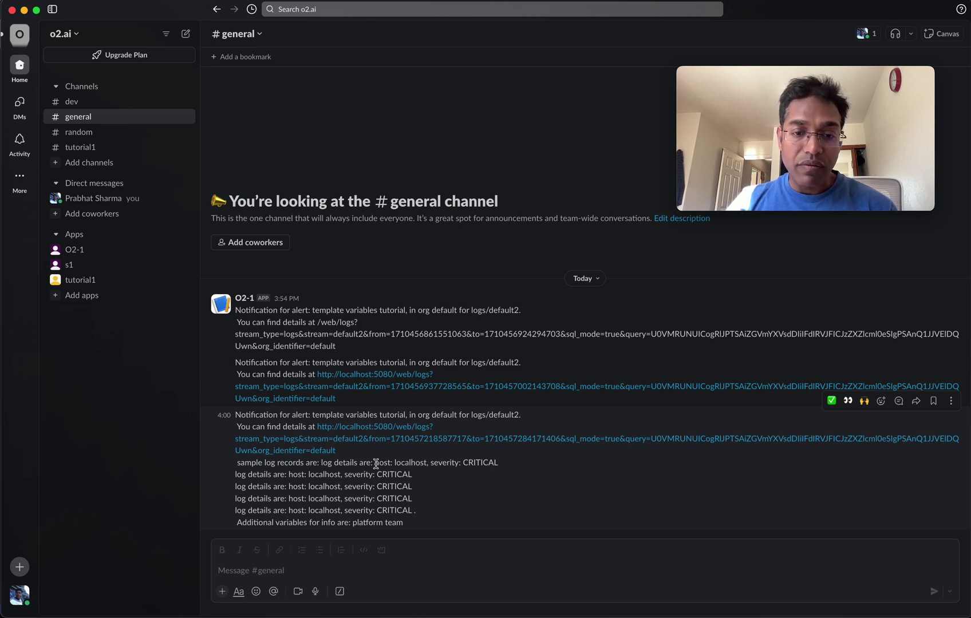
pyautogui.moveTo(375, 462); pyautogui.dragTo(415, 505)
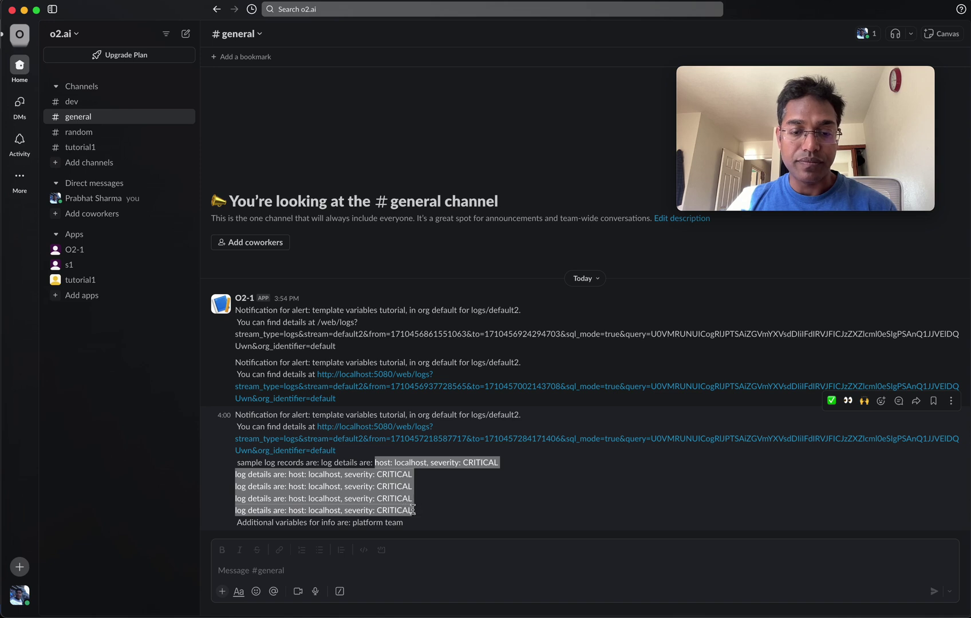
pyautogui.click(454, 512)
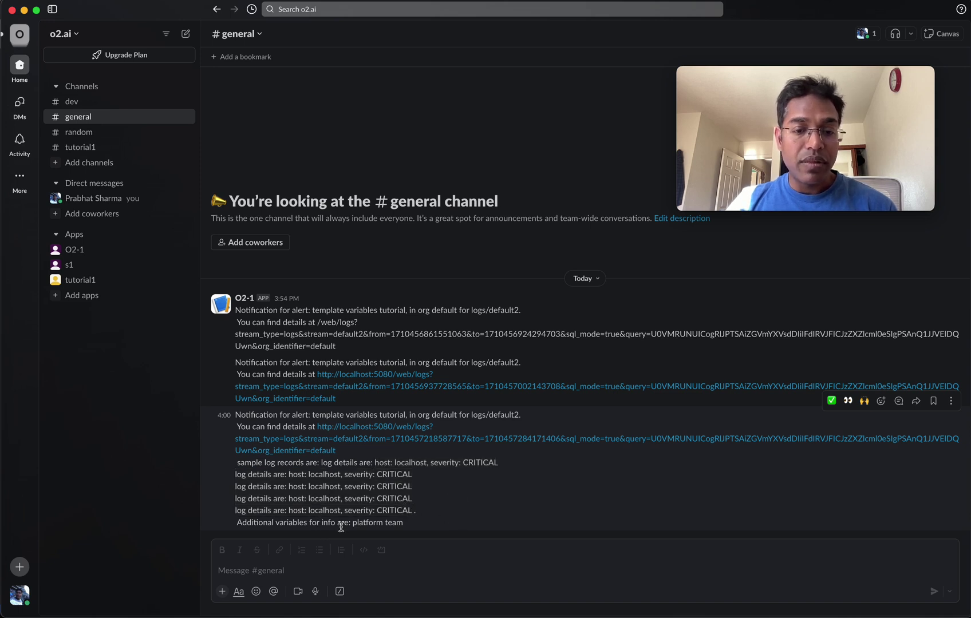
pyautogui.moveTo(353, 523); pyautogui.dragTo(238, 469)
pyautogui.click(484, 524)
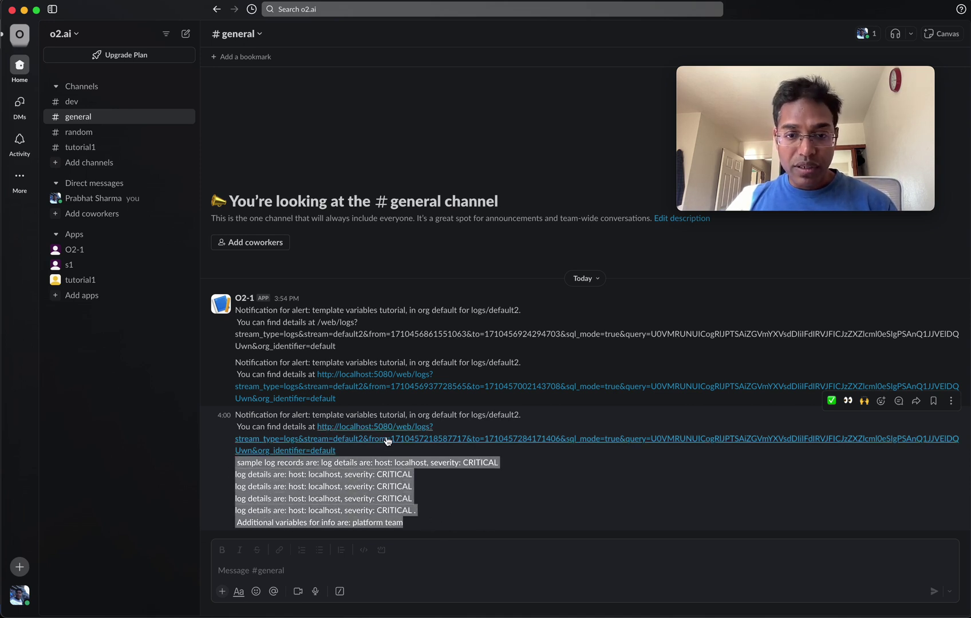
pyautogui.click(560, 524)
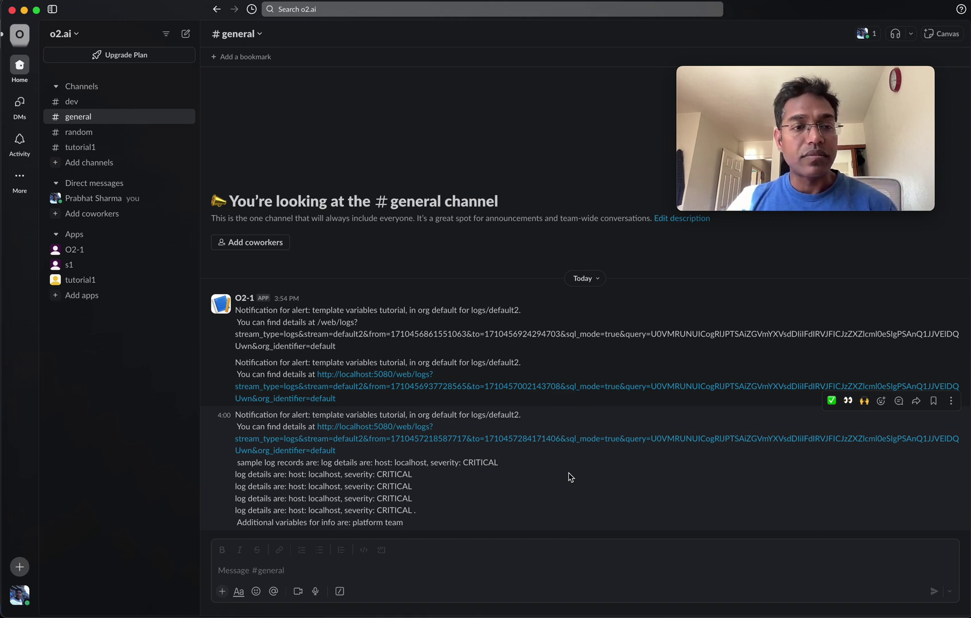
# Step: Switch to OpenObserve in the browser, open the slack1 template and review the variables listed in the Template Variable Guide
pyautogui.click(18, 228)
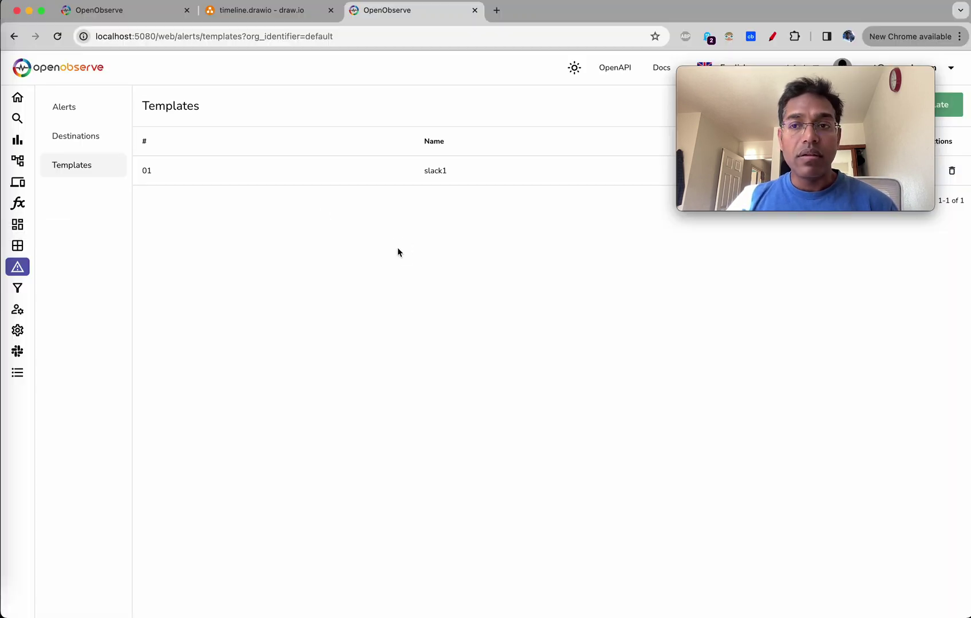
pyautogui.moveTo(864, 76); pyautogui.dragTo(864, 421)
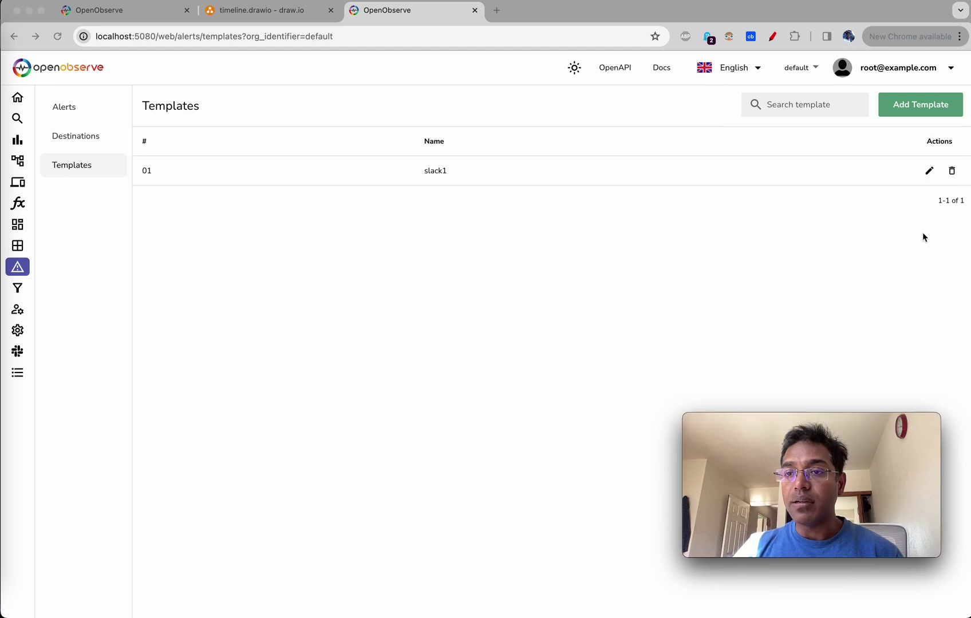
pyautogui.click(929, 172)
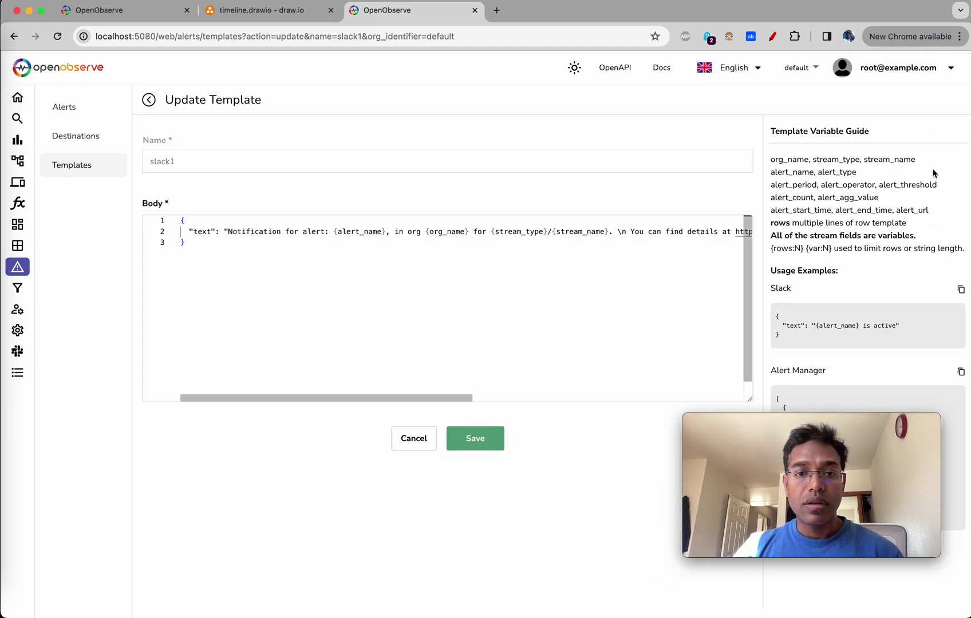
pyautogui.moveTo(829, 198); pyautogui.dragTo(884, 278)
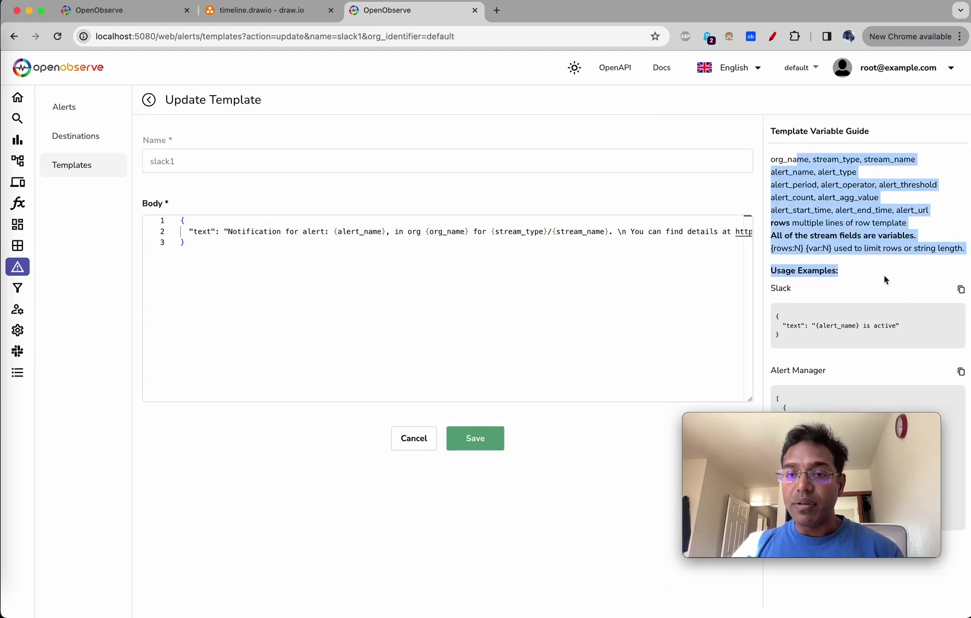
pyautogui.click(598, 250)
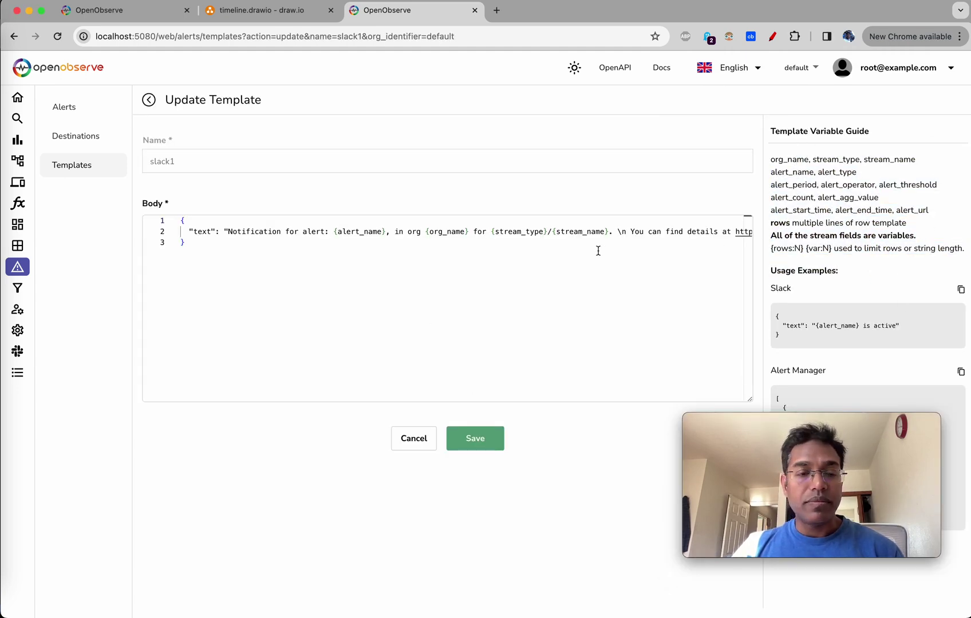
# Step: Open the template variables tutorial alert and examine its additional variables and row template
pyautogui.click(85, 109)
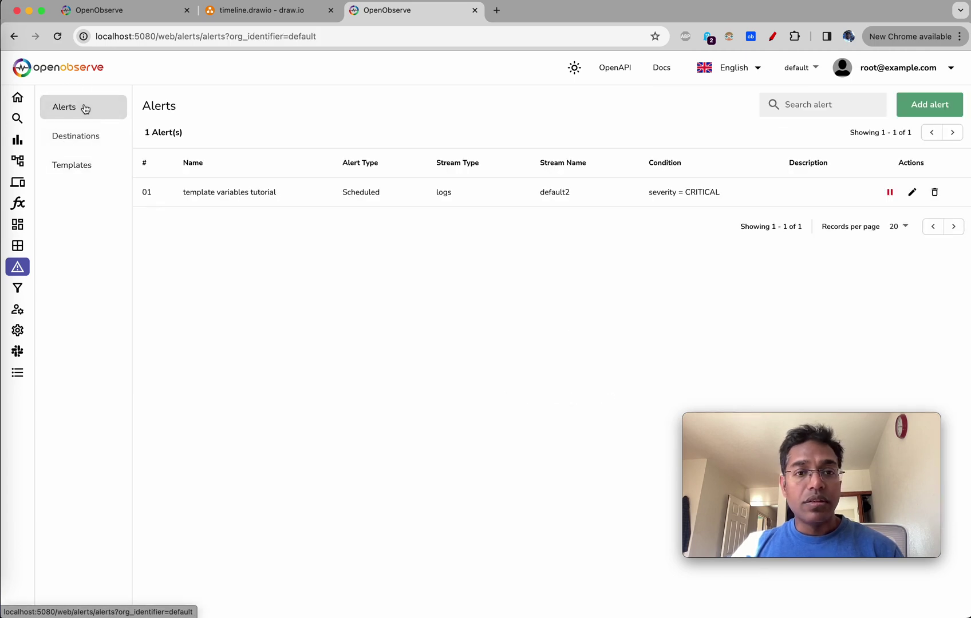
pyautogui.click(916, 194)
pyautogui.scroll(-3, 568, 451)
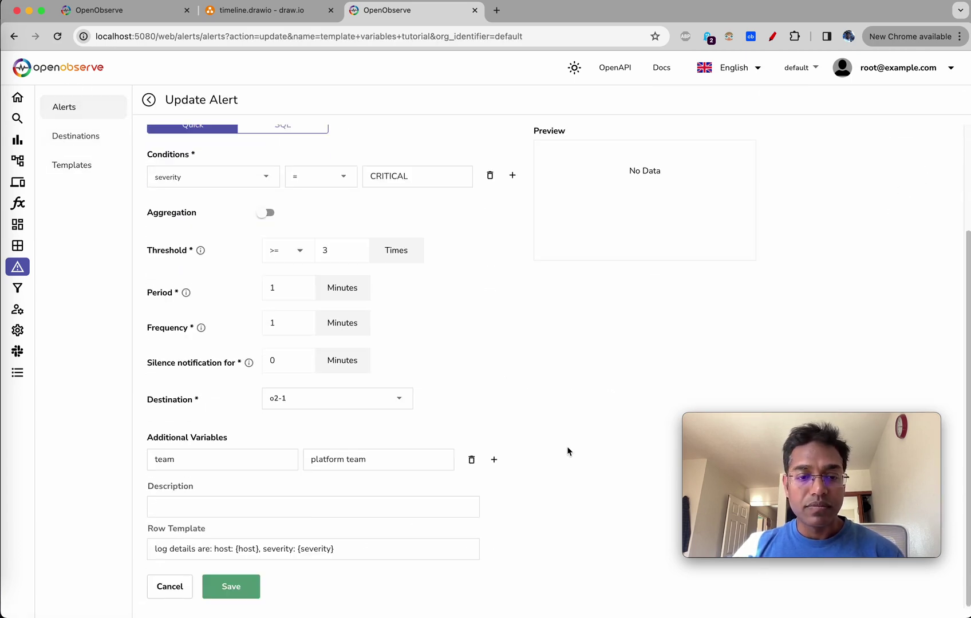